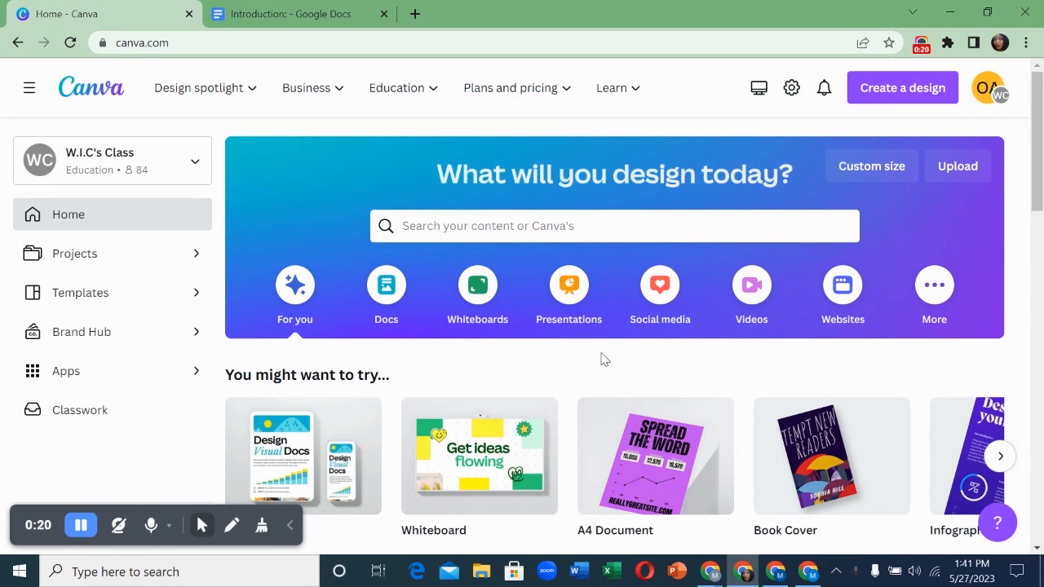
- Scroll the Canva home page and bring up the template search suggestions
scroll(601, 356, down, 3)
scroll(601, 359, down, 2)
scroll(601, 359, up, 4)
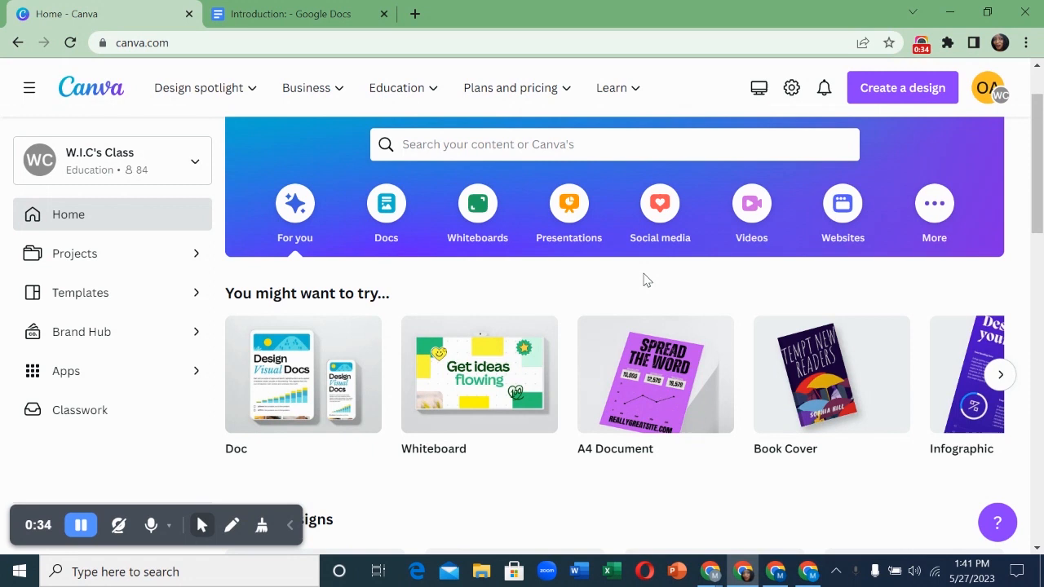
click(501, 148)
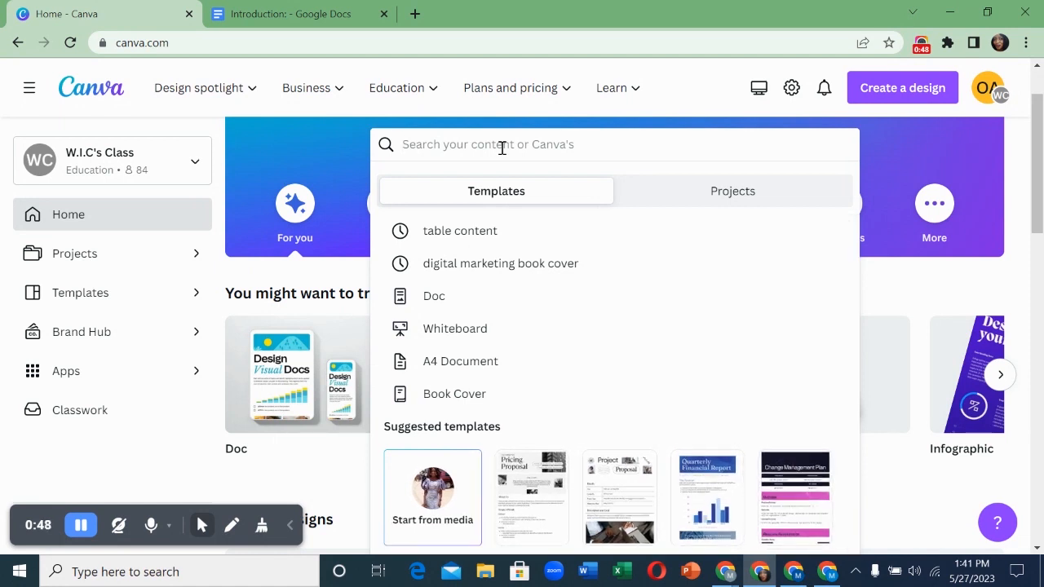
- Search 'digital marketing book cover' and preview the Blue Simple Digital Marketing Ebook Cover template
text(b)
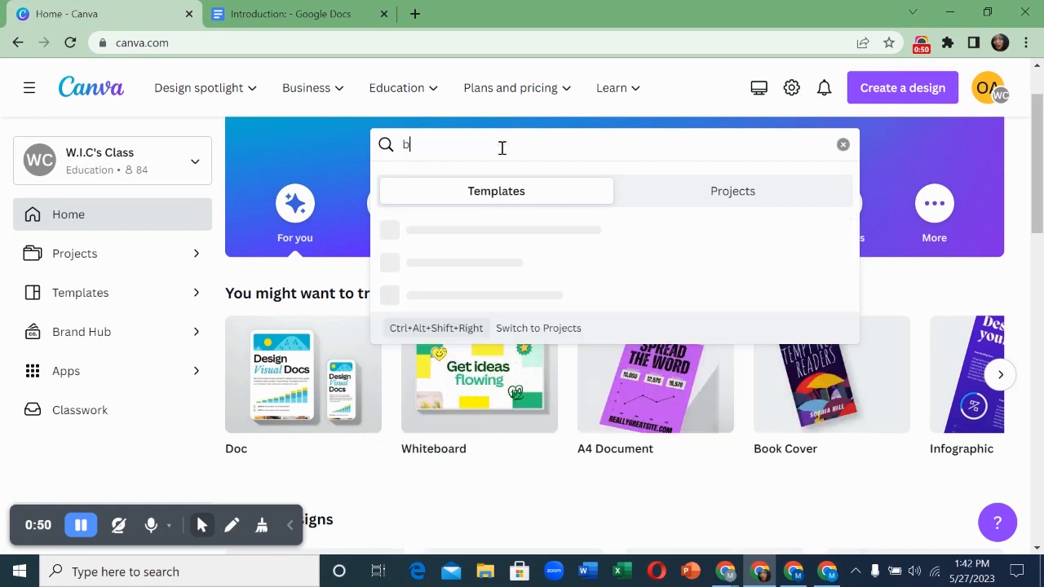
text(ook cover)
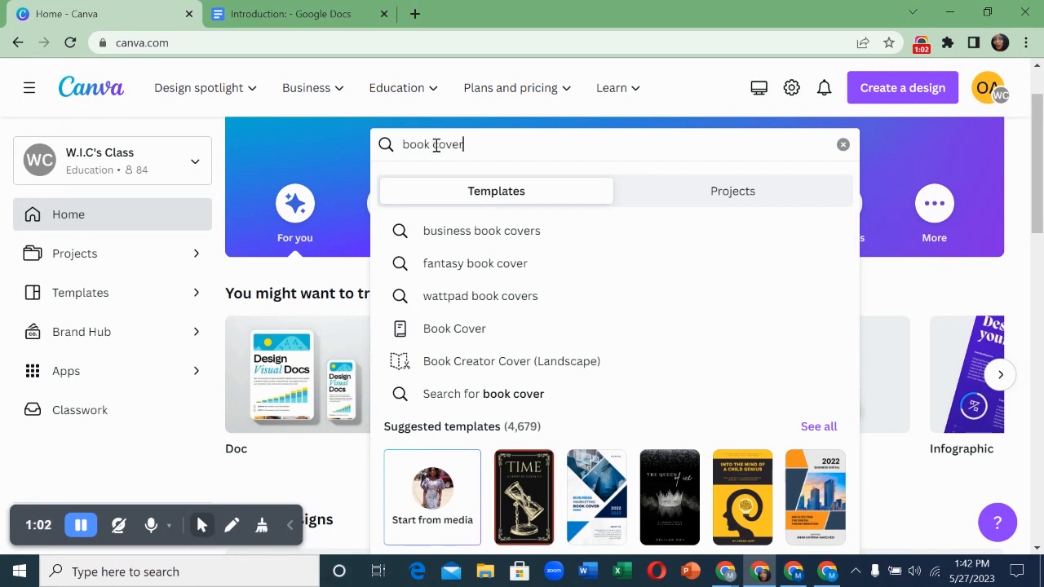
key(BackSpace)
key(BackSpace)
key(BackSpace)
key(BackSpace)
key(BackSpace)
key(BackSpace)
key(BackSpace)
key(BackSpace)
key(BackSpace)
key(BackSpace)
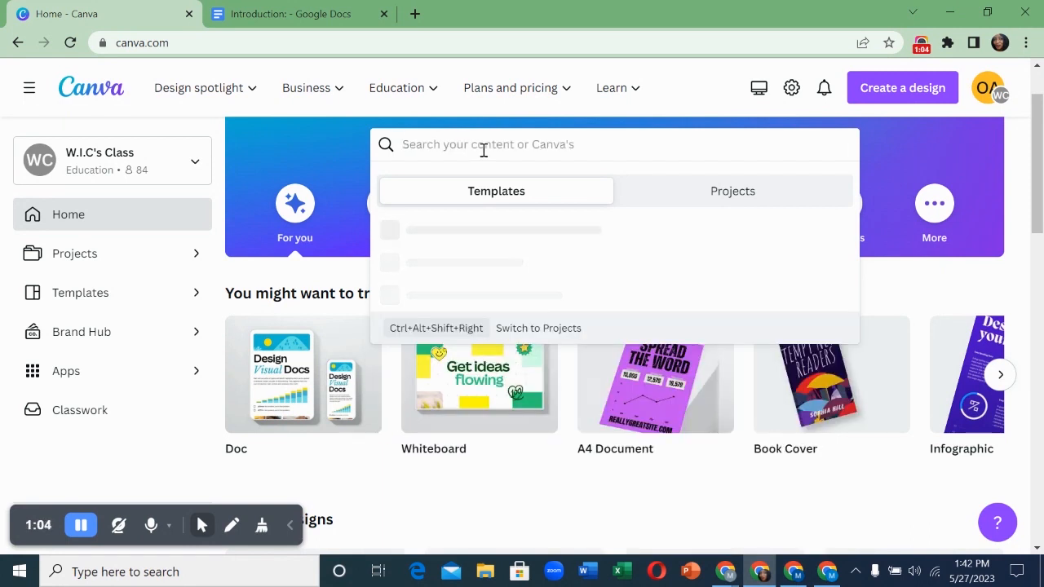
text(digital)
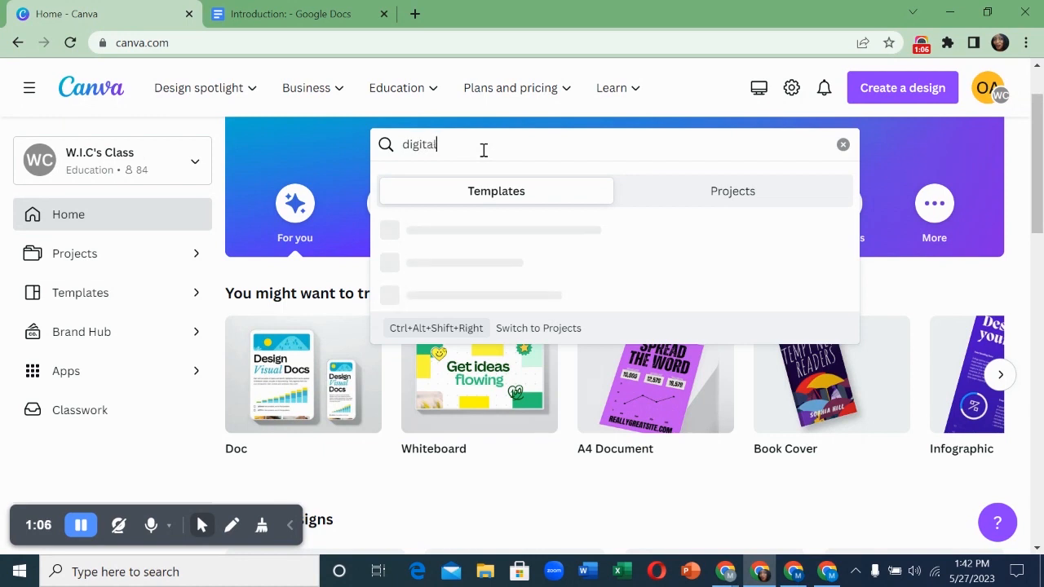
text( marketin)
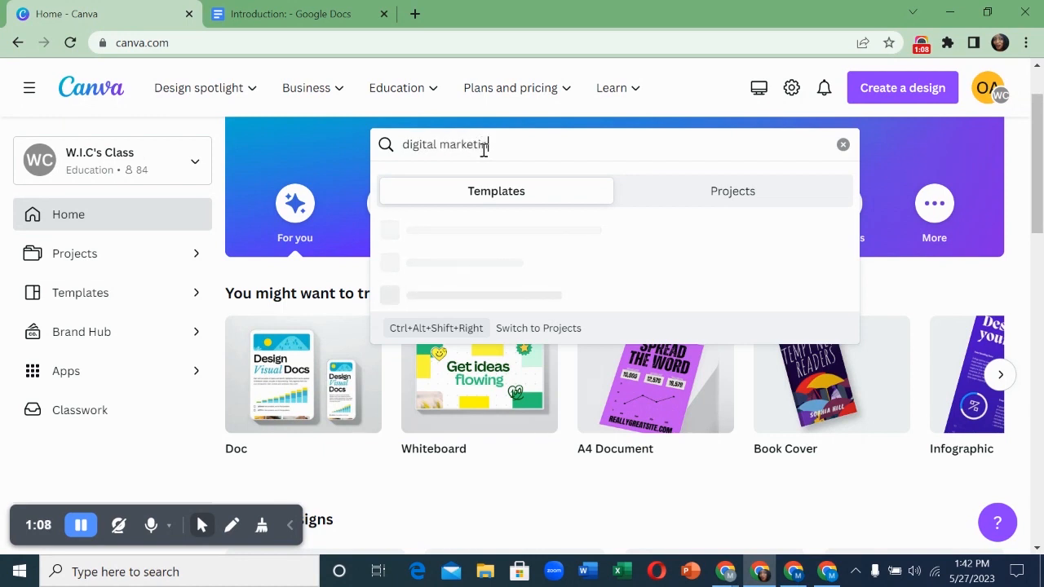
text(g book cover)
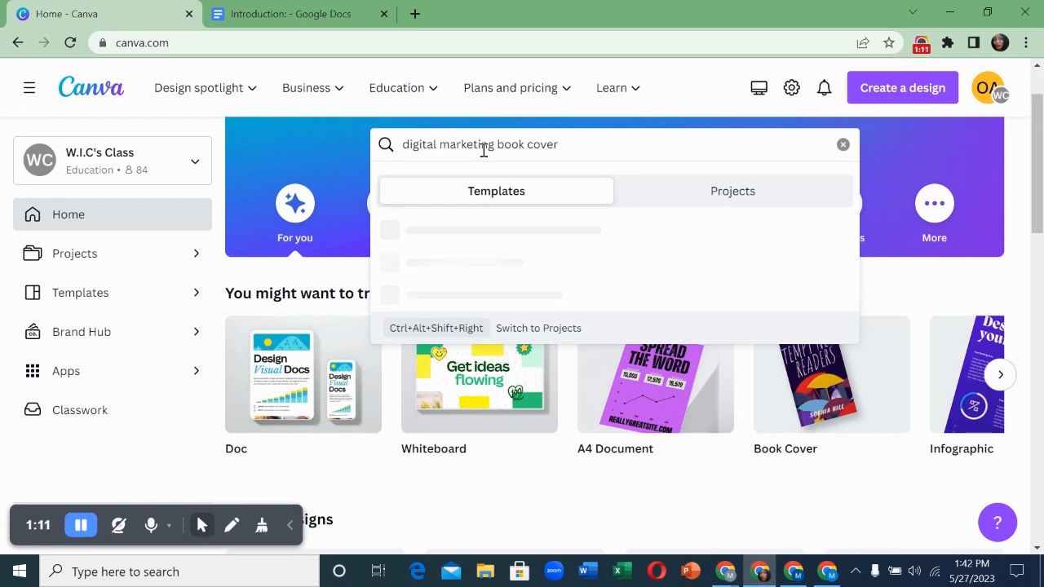
key(Return)
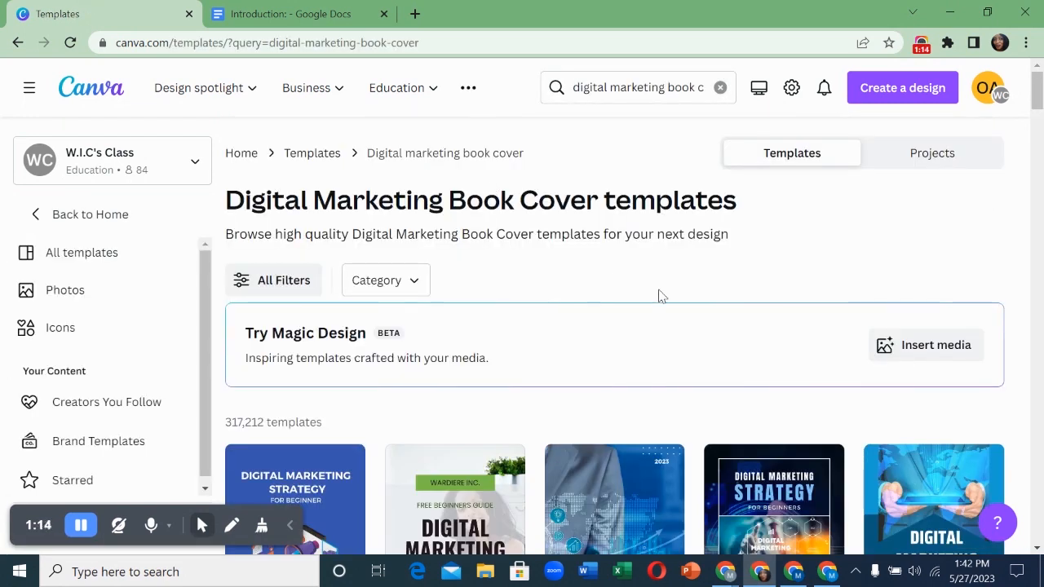
scroll(577, 318, down, 3)
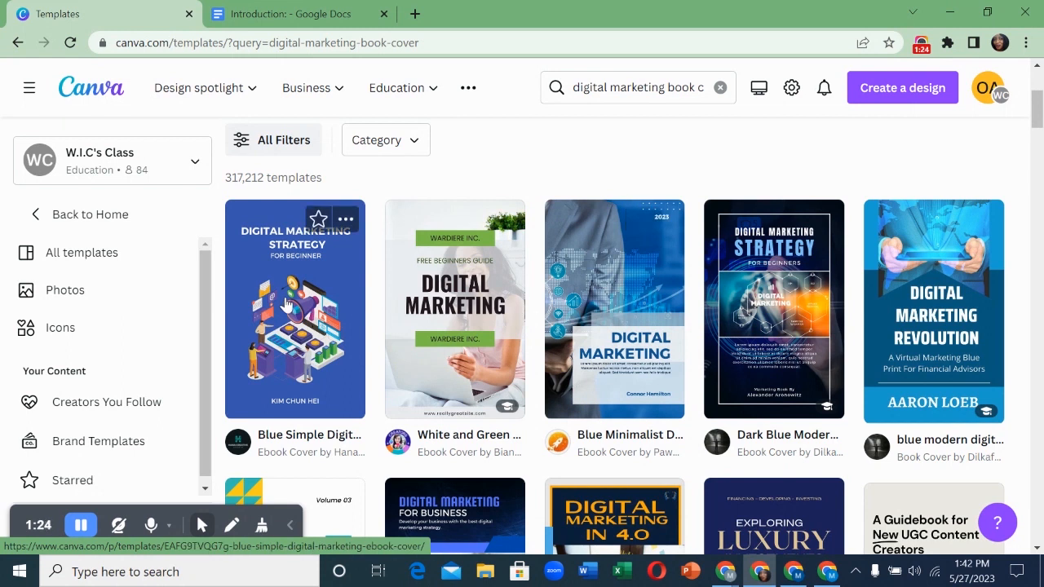
click(287, 304)
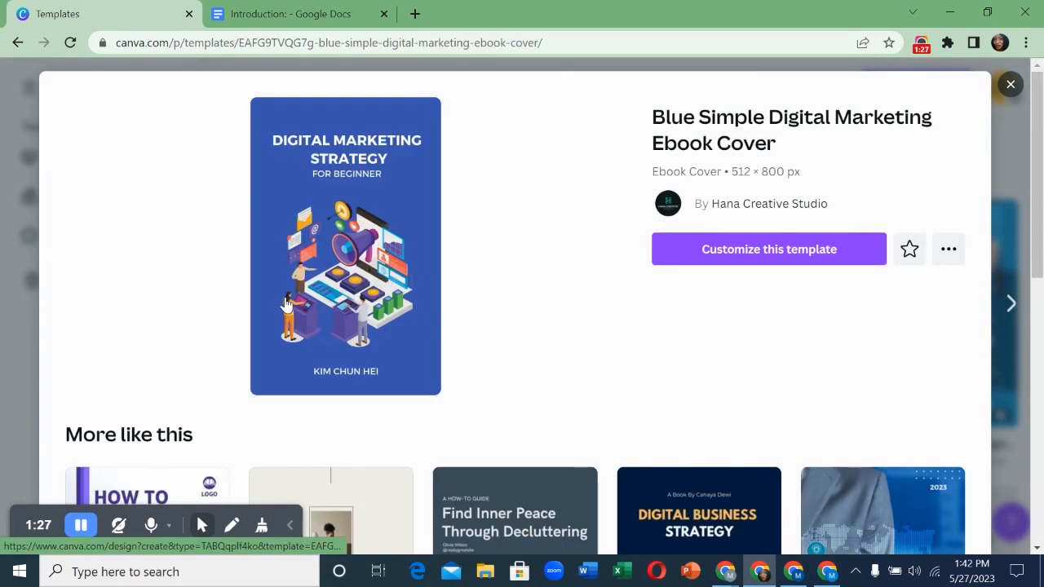
- Customize the Blue Simple Digital Marketing Ebook Cover into a new design and select its title
click(794, 263)
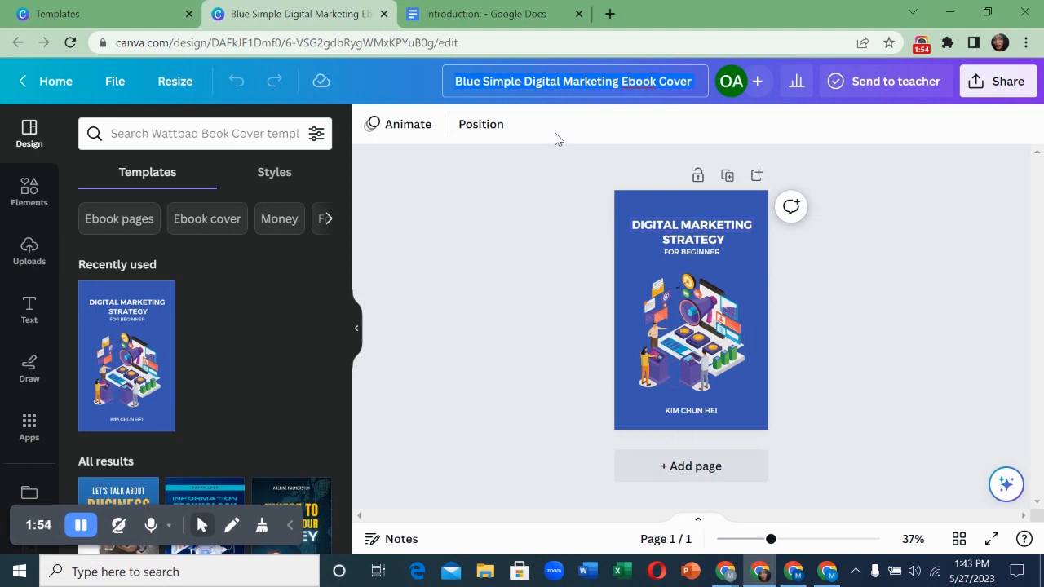
click(600, 85)
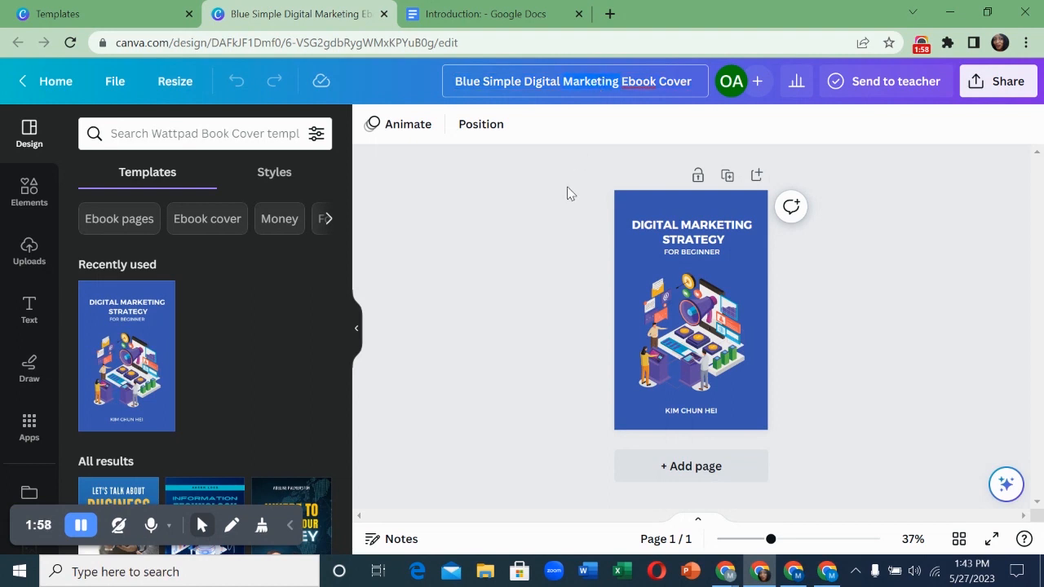
click(543, 78)
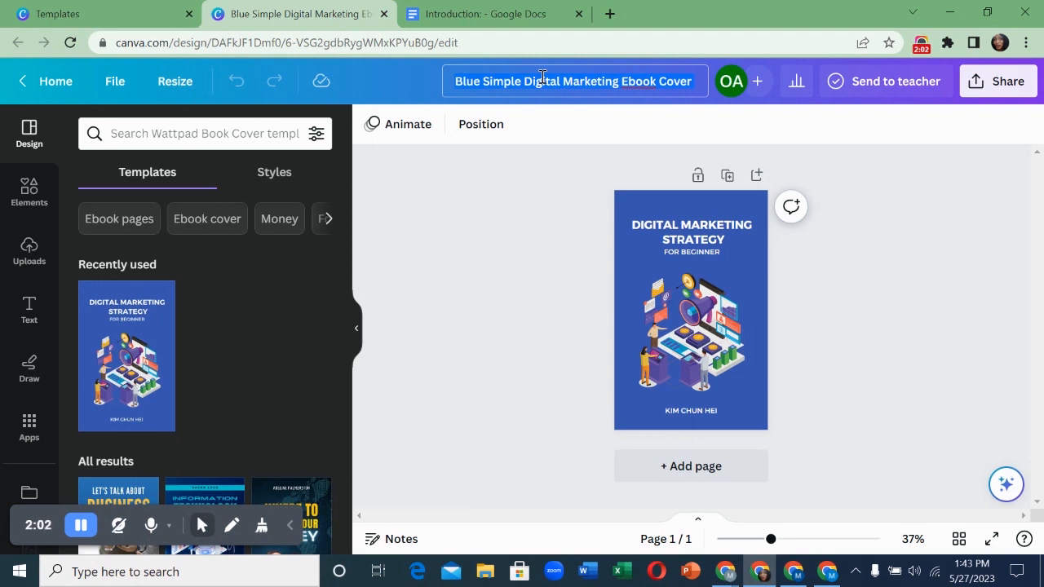
- Replace the design title with 'social media tricks and strategy', correcting the typo
key(BackSpace)
text(social)
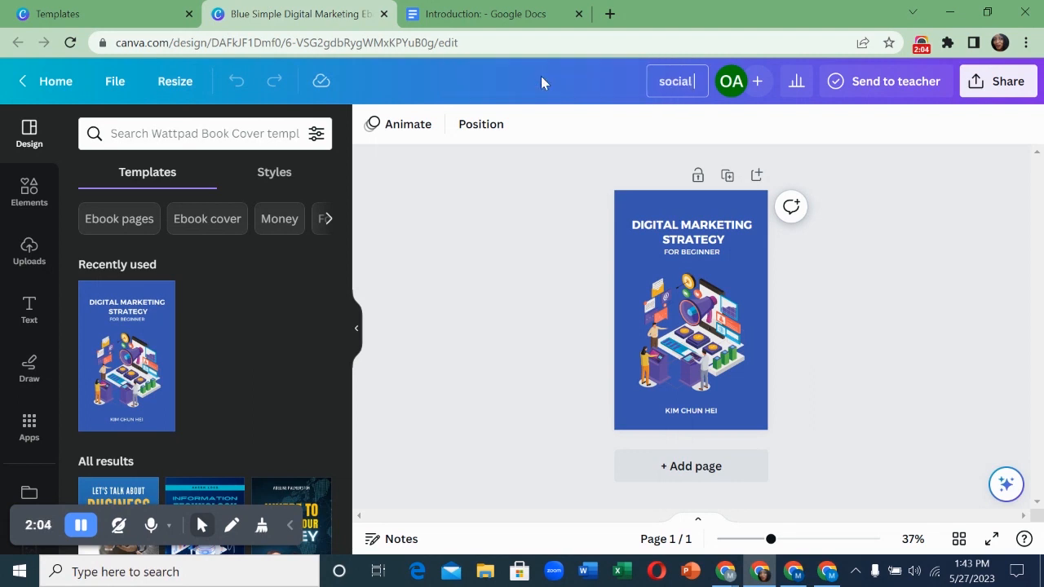
text( media)
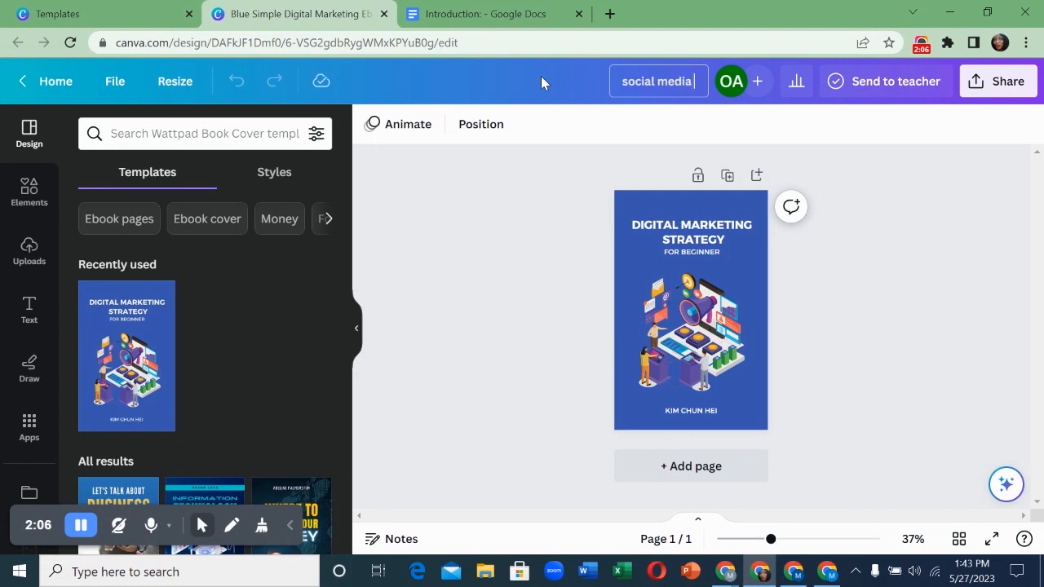
text( tricks)
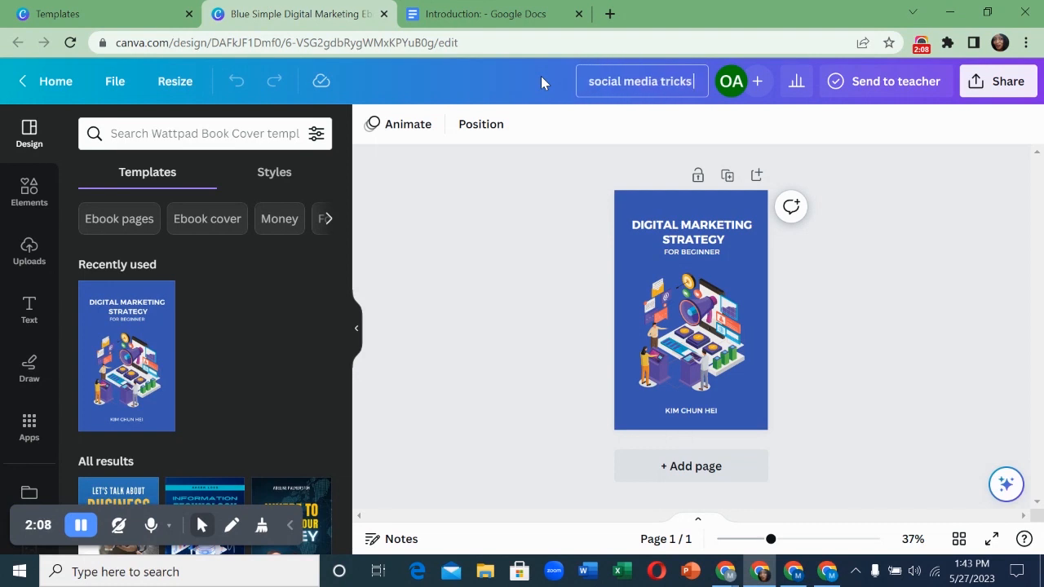
text( and strategu)
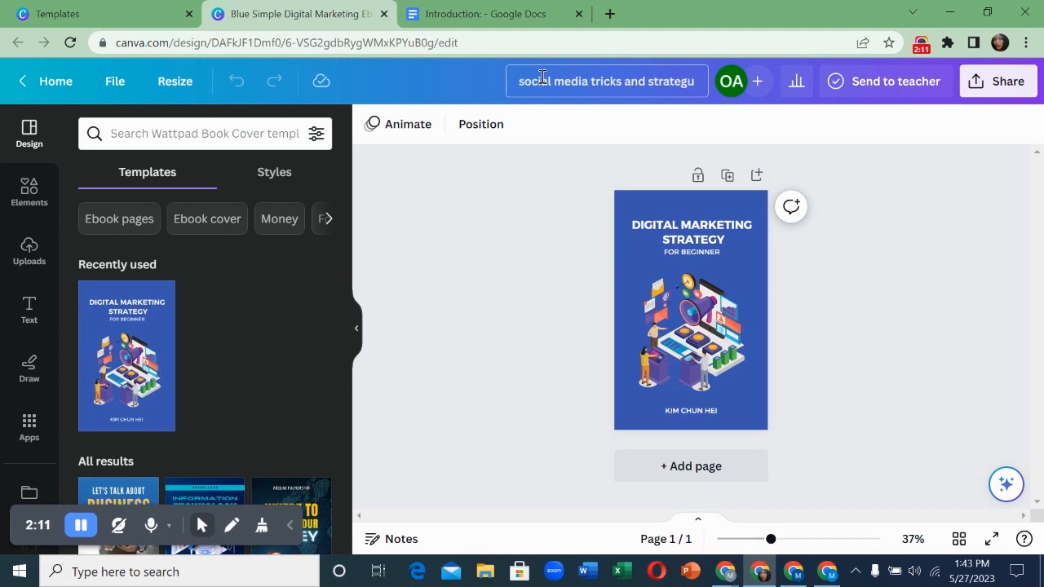
key(BackSpace)
text(y)
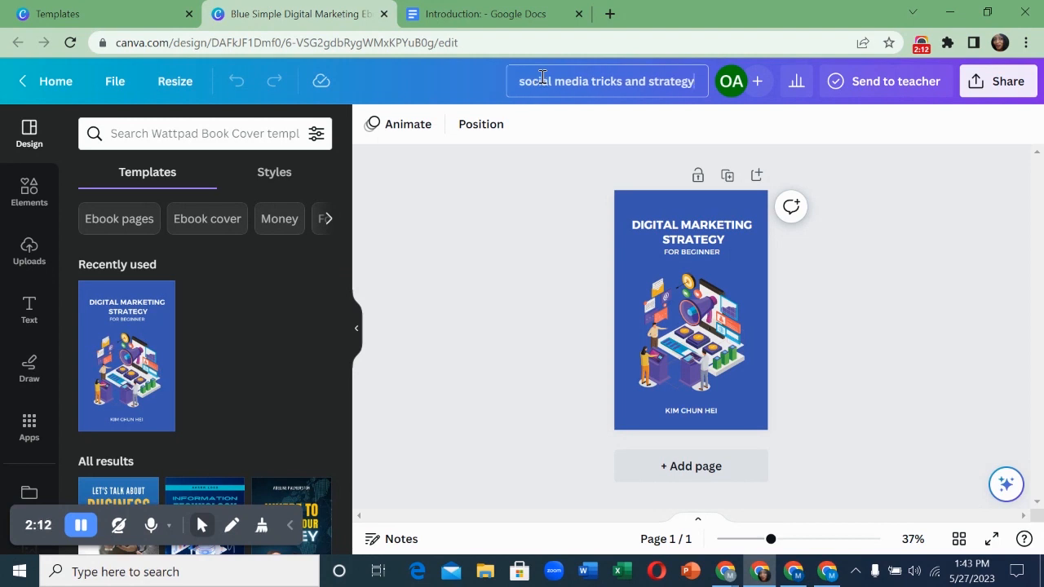
- Retype the cover heading as 'SOCIAL MEDIA TRICKS & STRATGY'
click(676, 234)
double_click(693, 225)
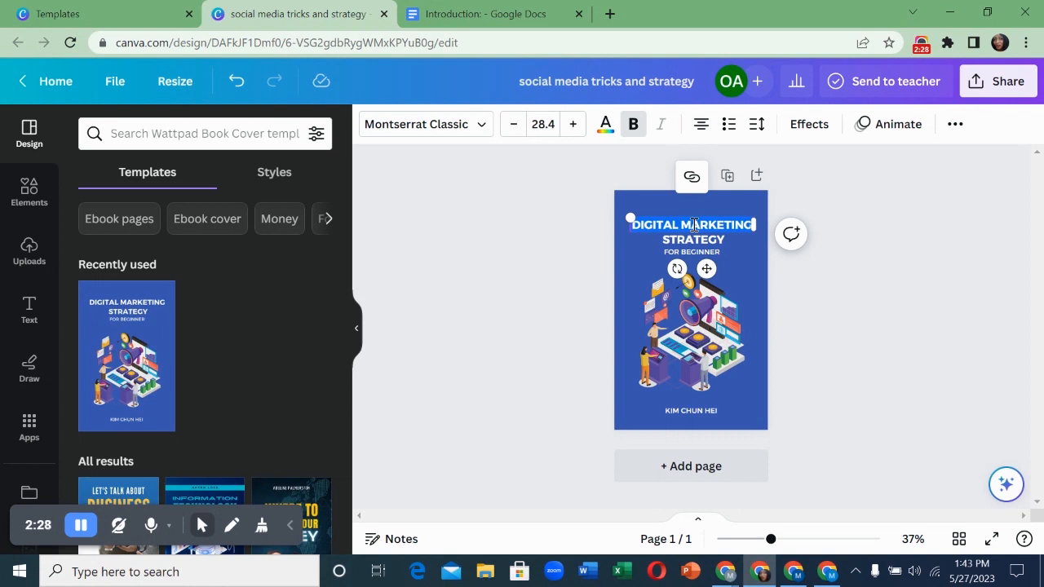
text(SOCI)
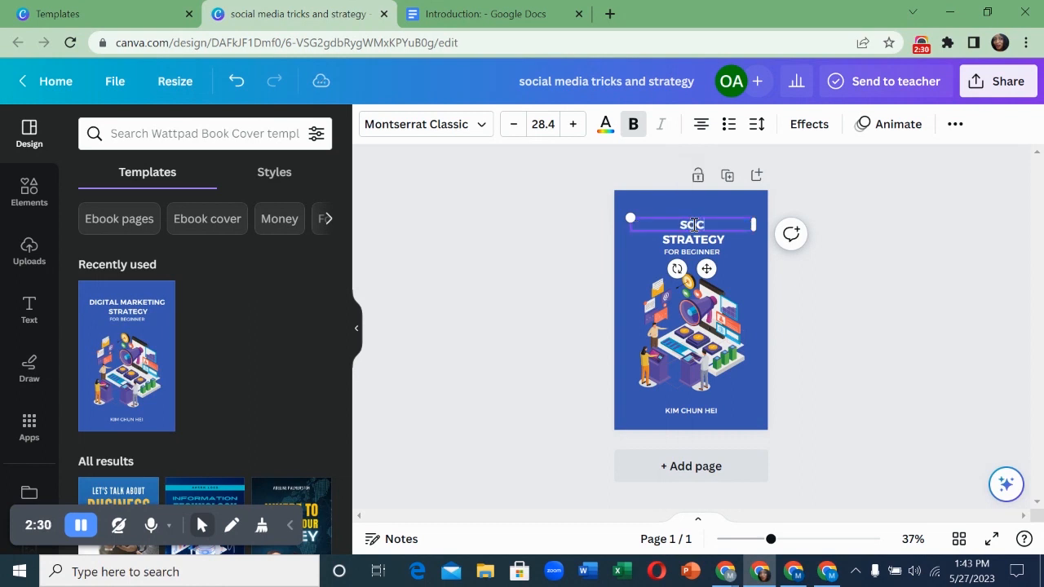
text(AL MEDIA)
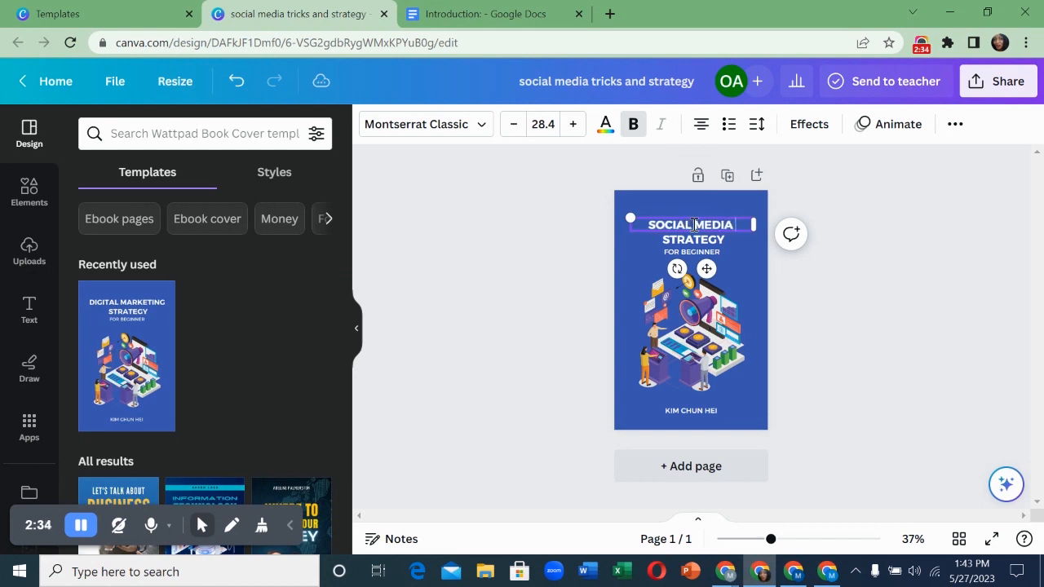
text( TRICKS)
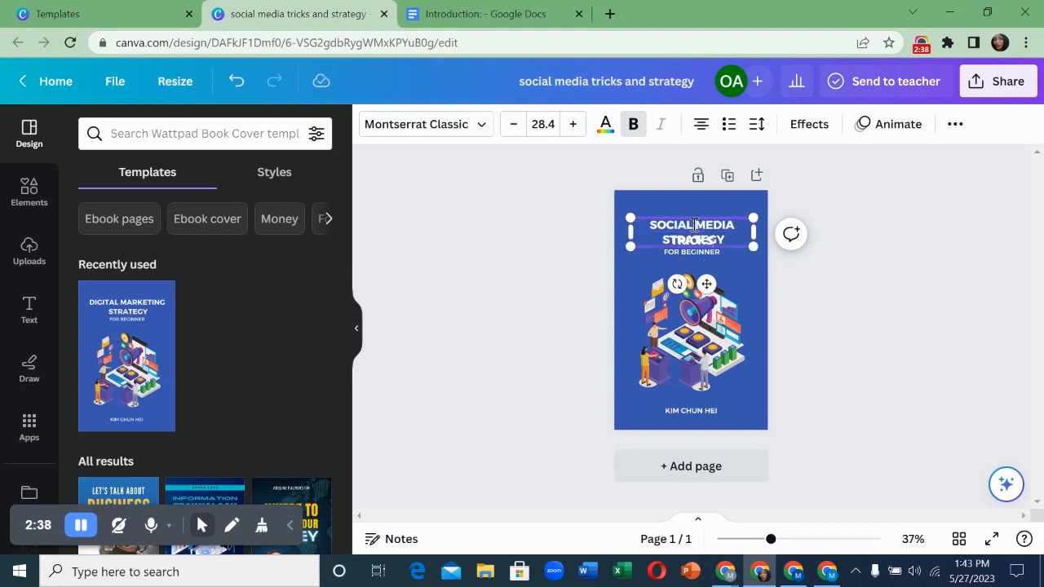
text( & ST)
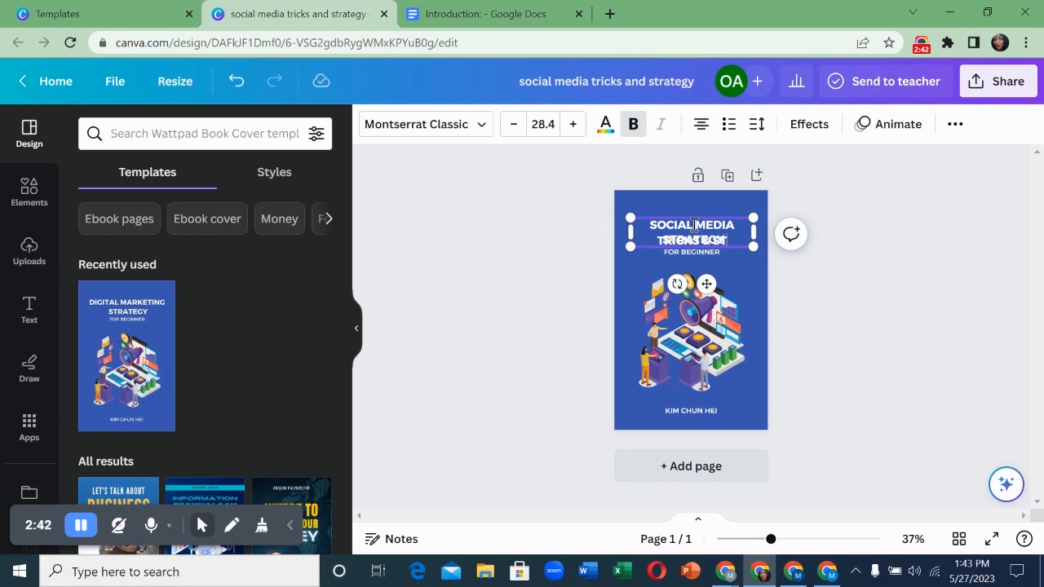
text(RATGY)
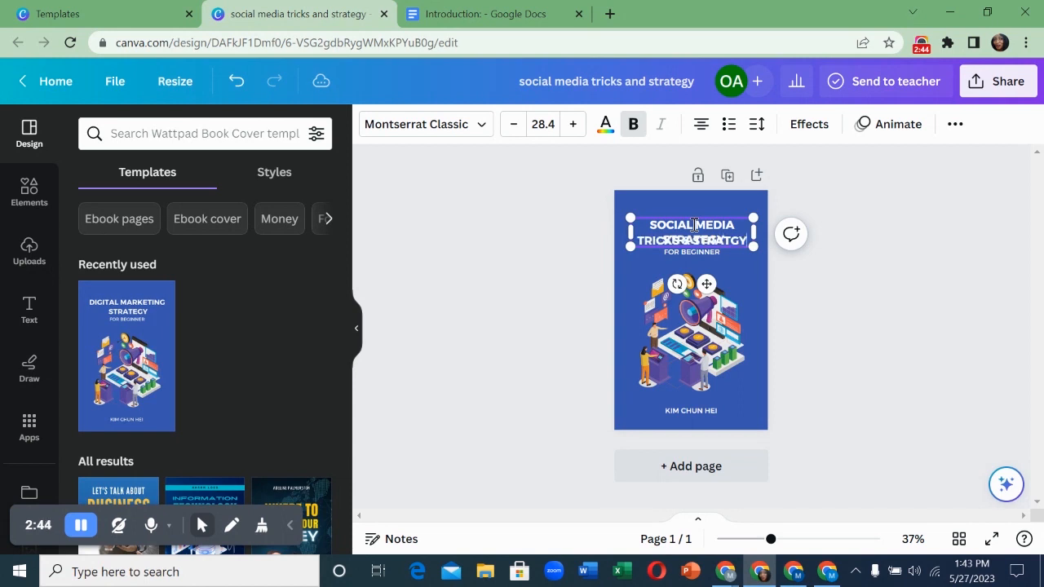
click(662, 264)
- Delete the leftover STRATEGY and FOR BEGINNER subtitle text boxes
click(725, 241)
drag(725, 242, 703, 263)
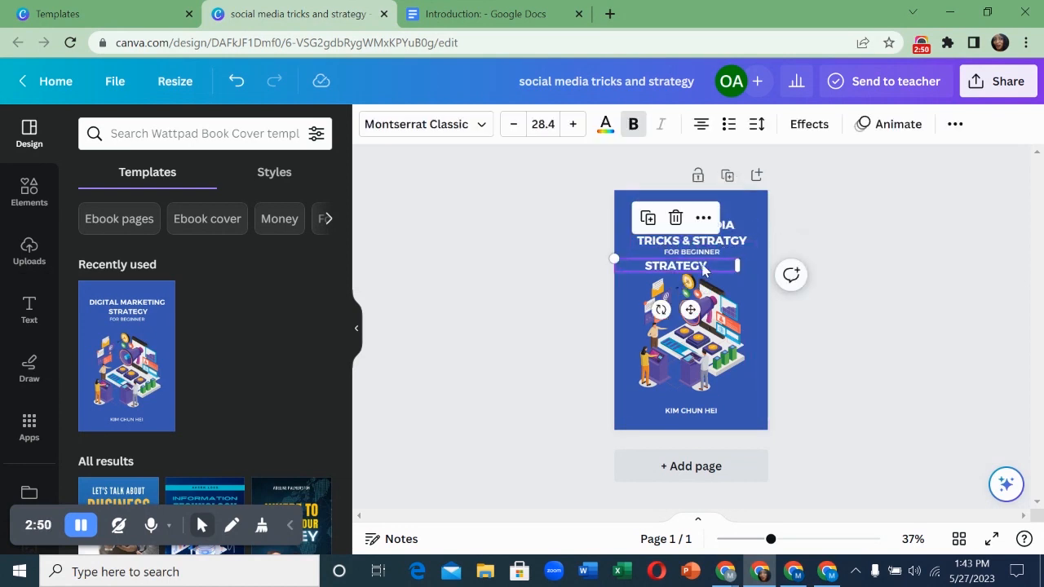
double_click(702, 263)
key(BackSpace)
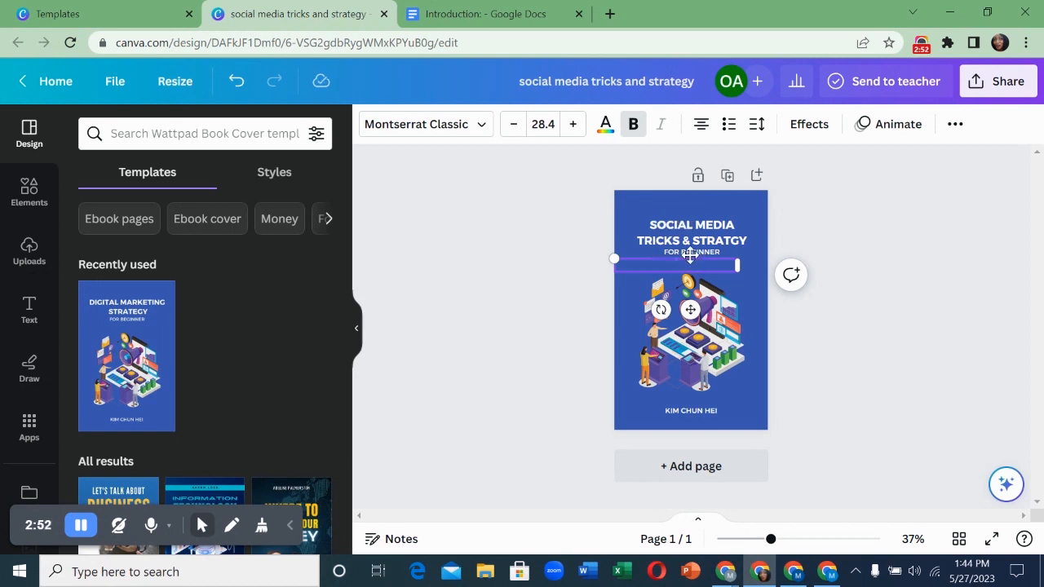
double_click(695, 254)
key(BackSpace)
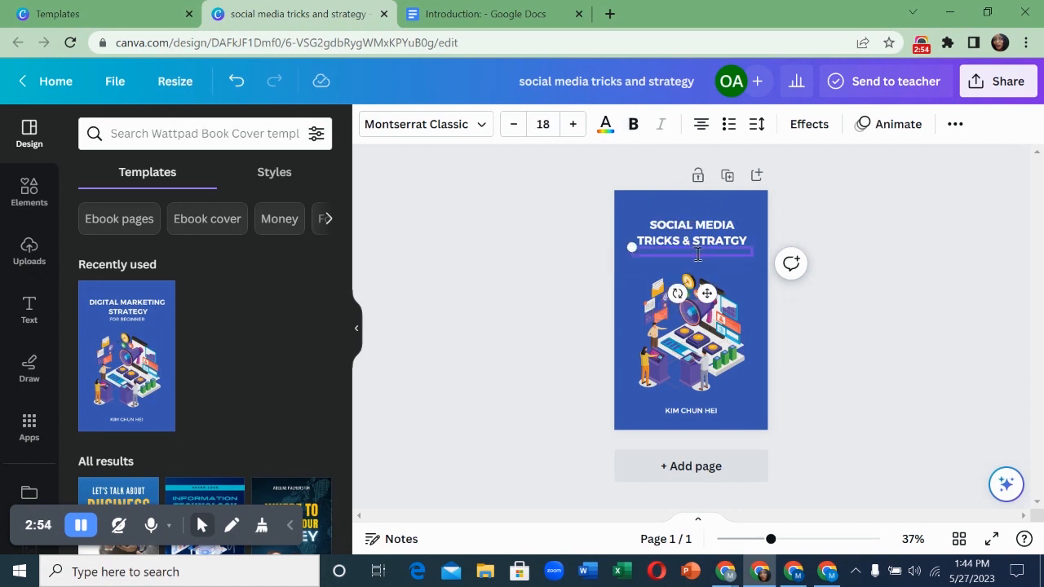
- Enlarge the new heading and retype the author line with the author's name
click(694, 234)
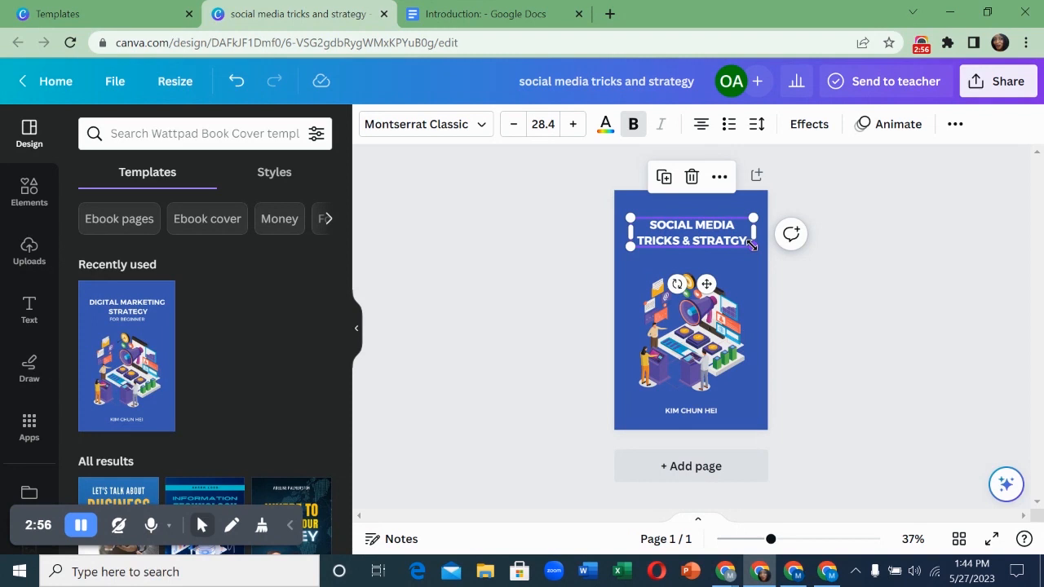
drag(752, 246, 756, 251)
drag(627, 215, 617, 212)
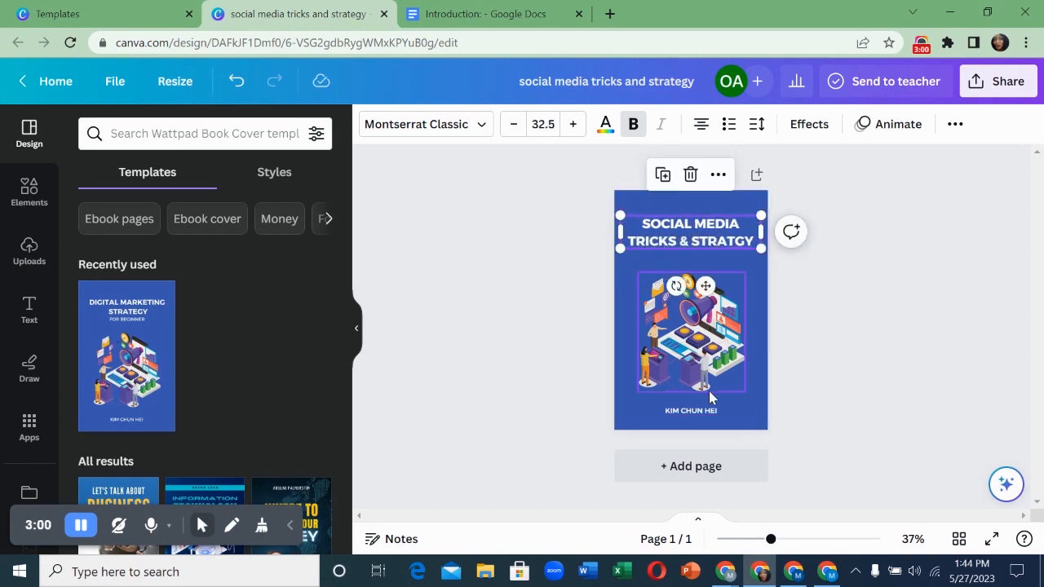
double_click(701, 418)
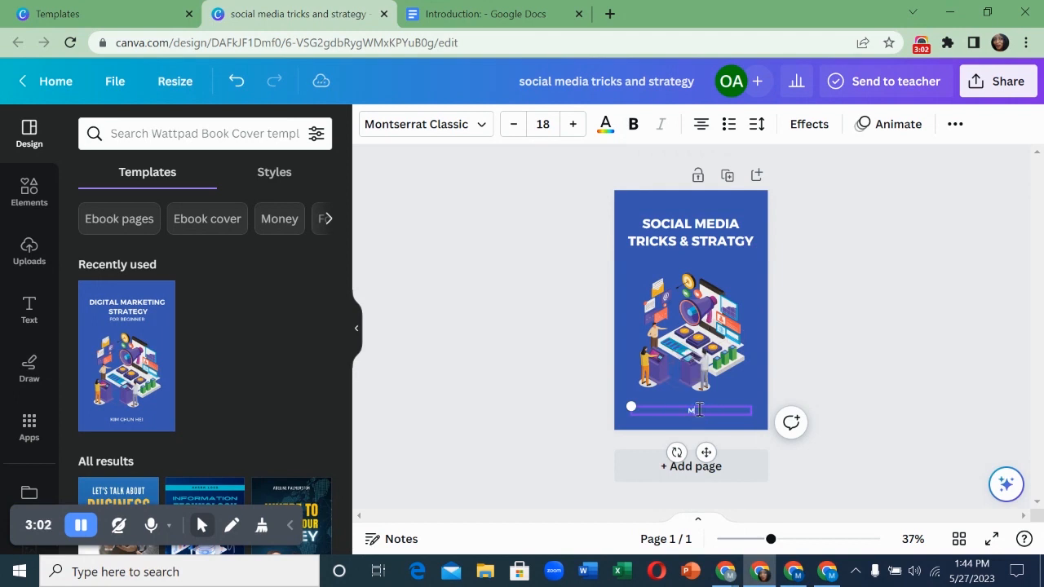
- Switch the cover page background from dark blue to the bright blue colour
click(625, 279)
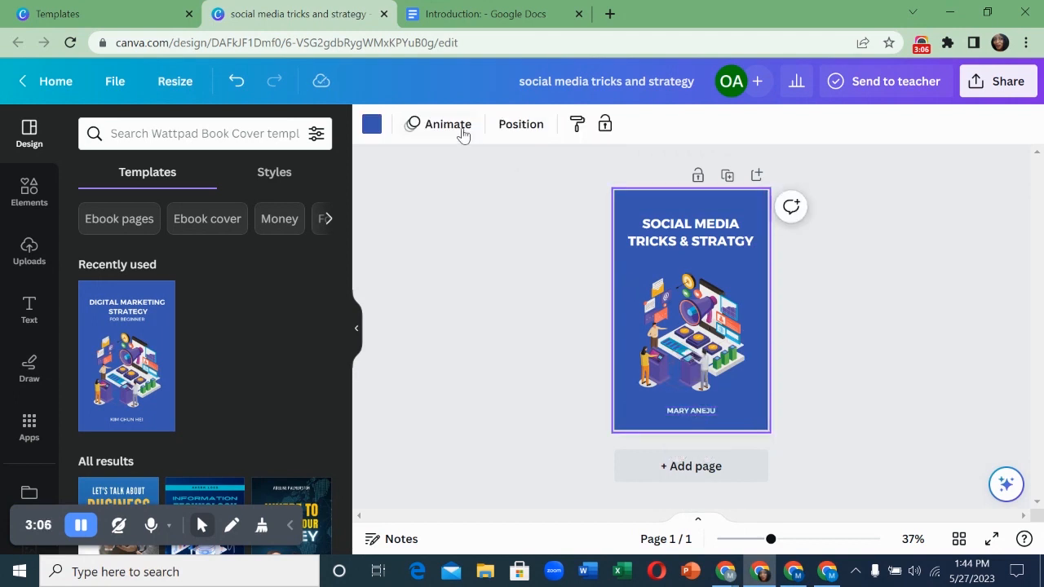
click(374, 124)
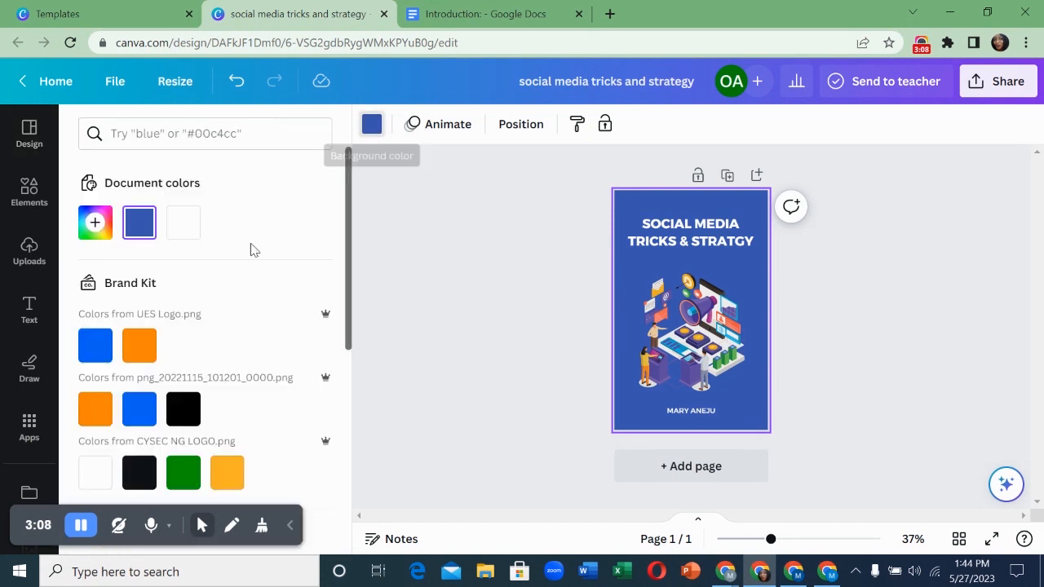
click(138, 349)
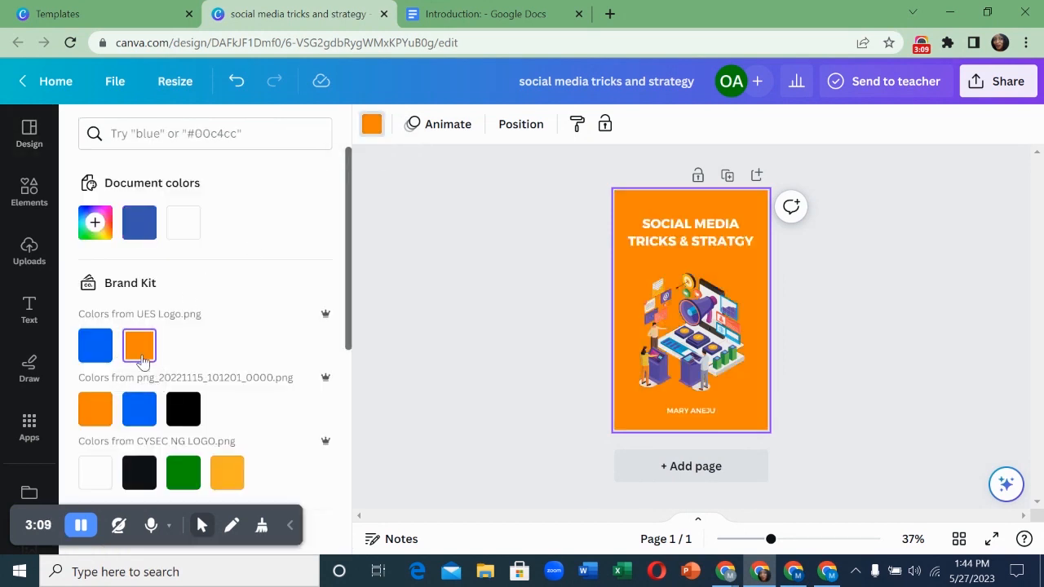
click(96, 355)
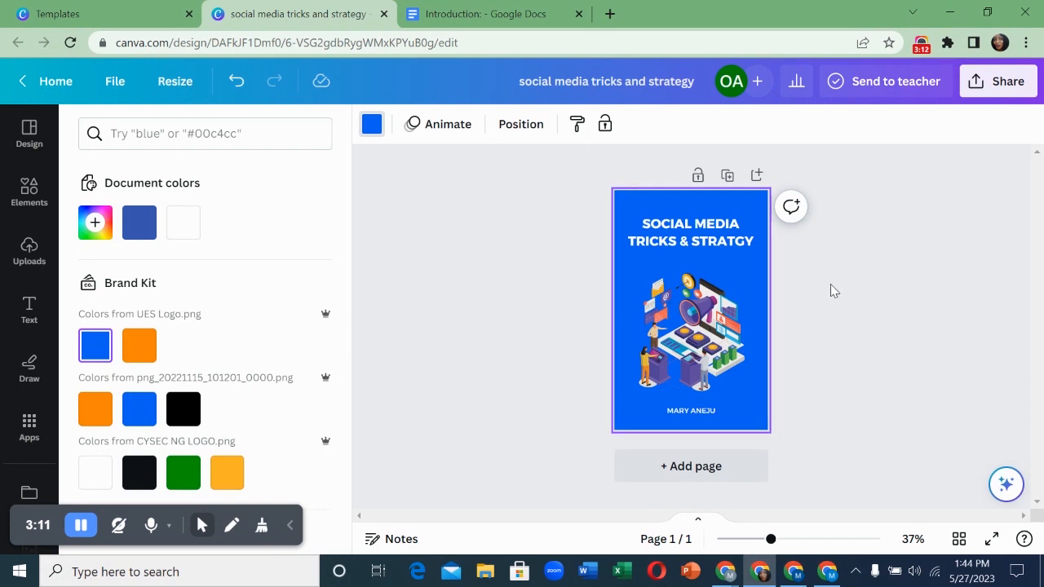
click(832, 291)
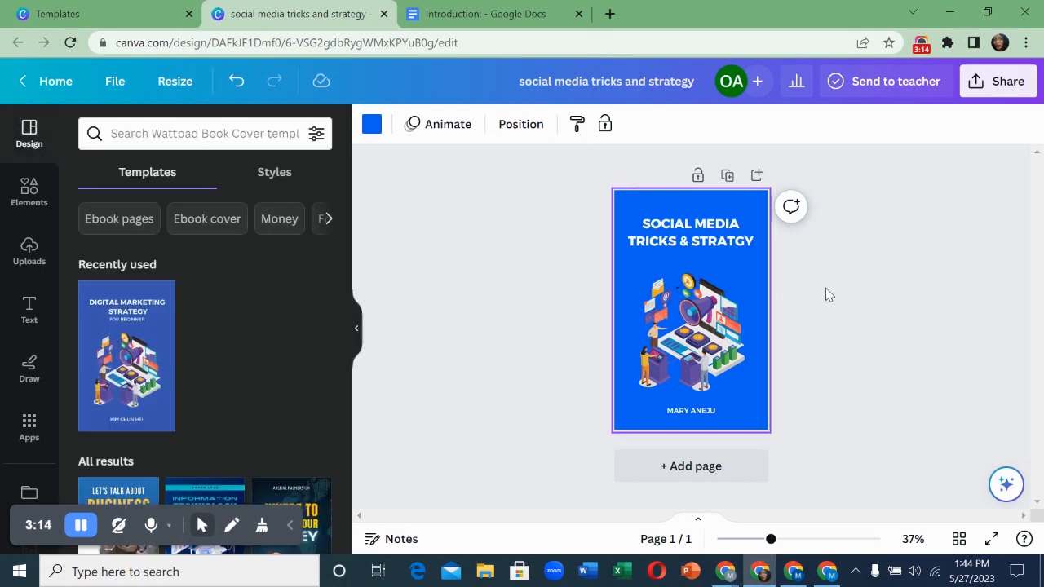
- Add a blank second page, then return to the cover template preview tab
click(700, 466)
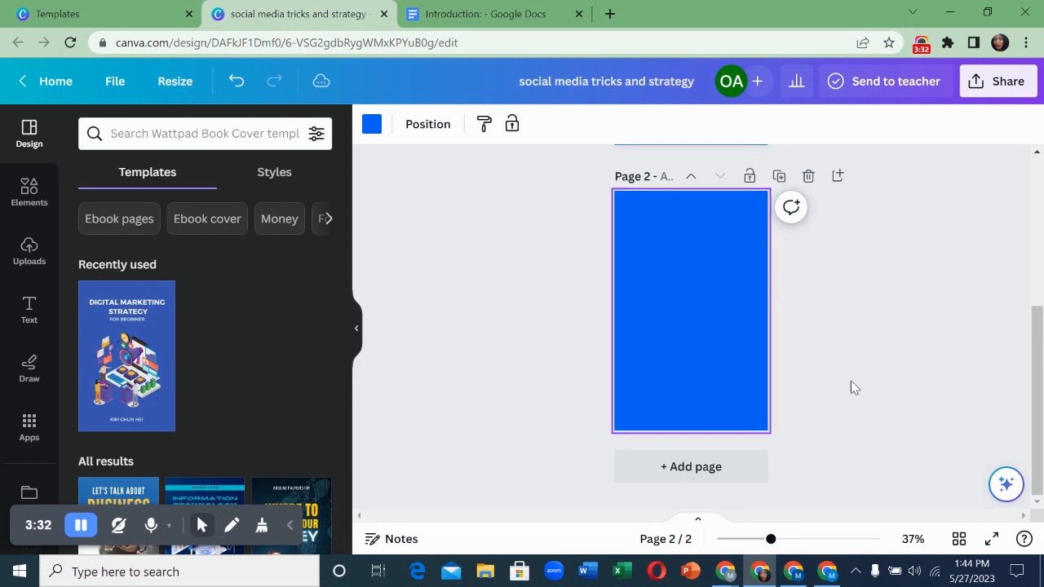
click(59, 13)
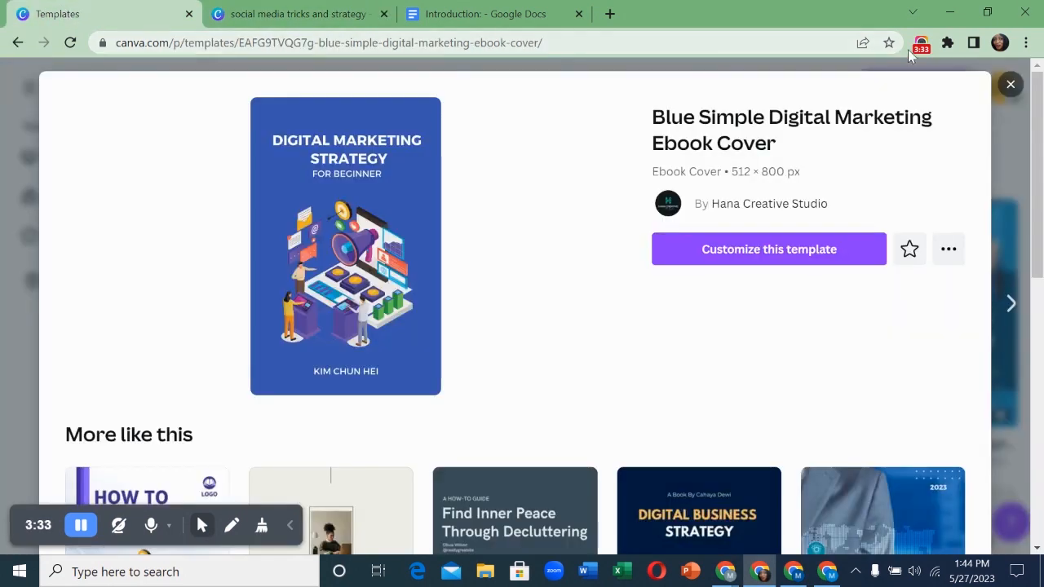
- Search 'table of content' and open the White And Orange Simple Minimalist Table of Contents template
click(1010, 84)
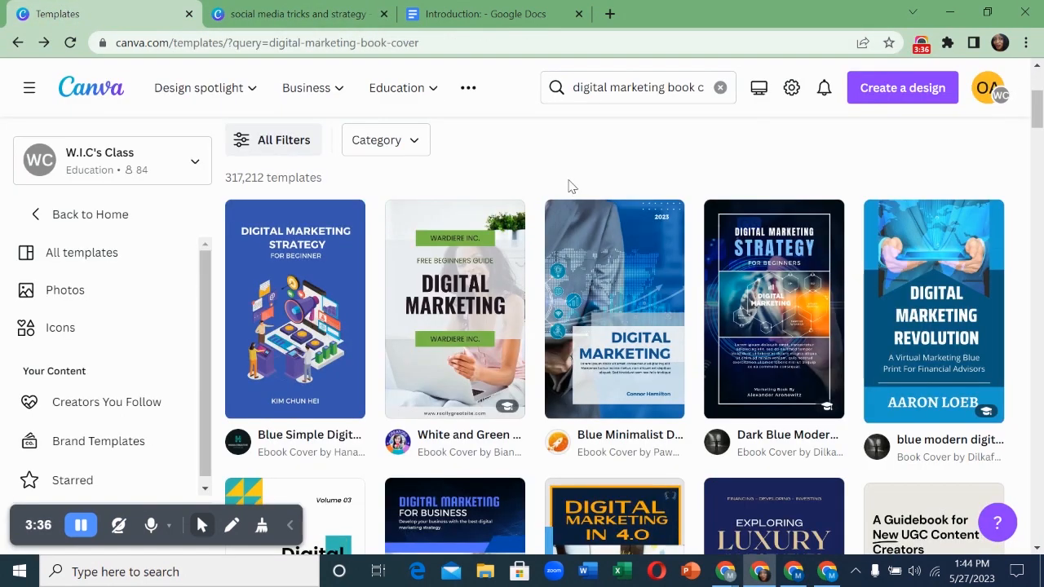
click(620, 88)
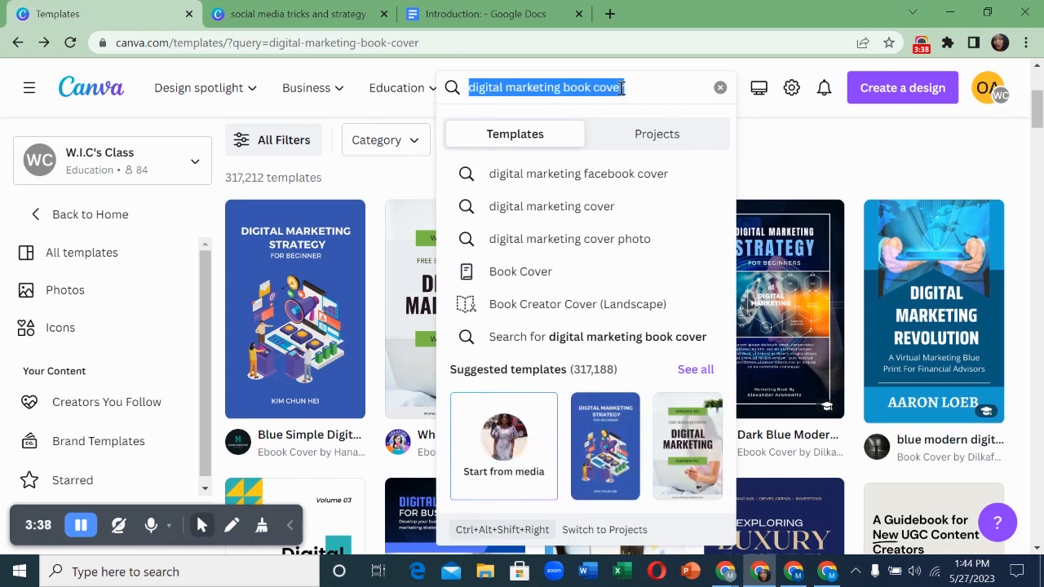
text(table)
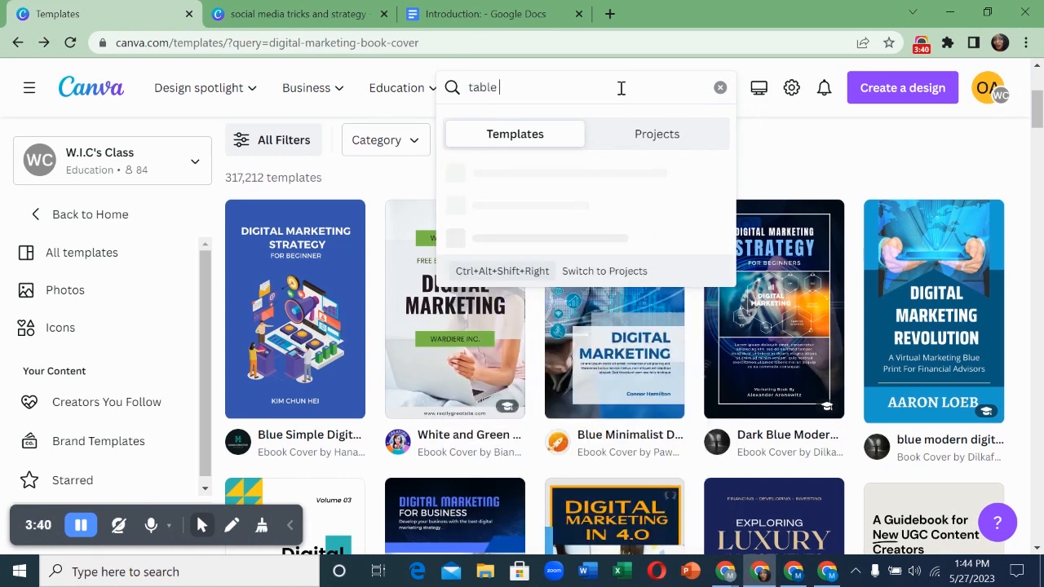
text( of content)
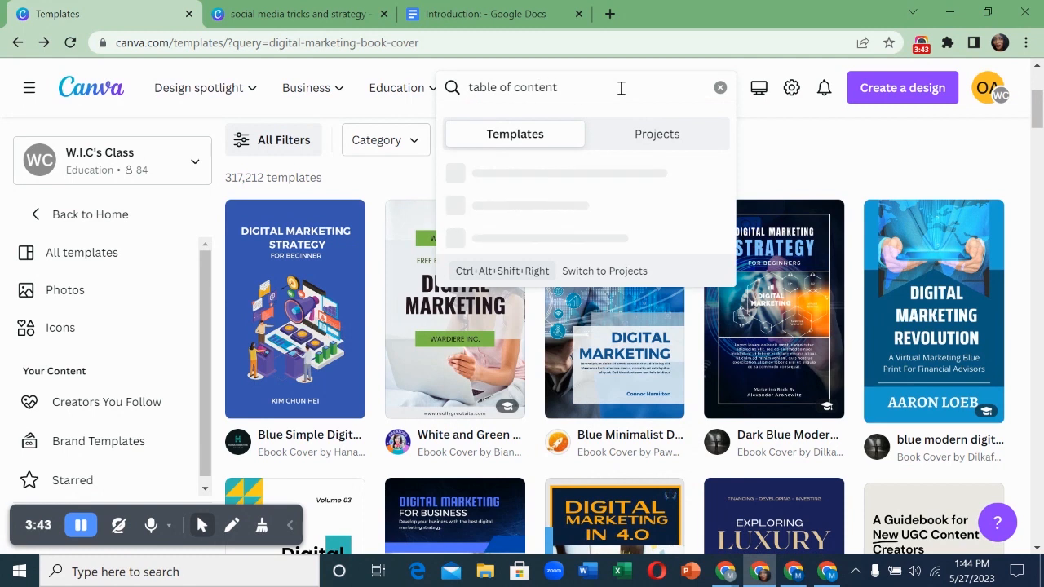
key(Return)
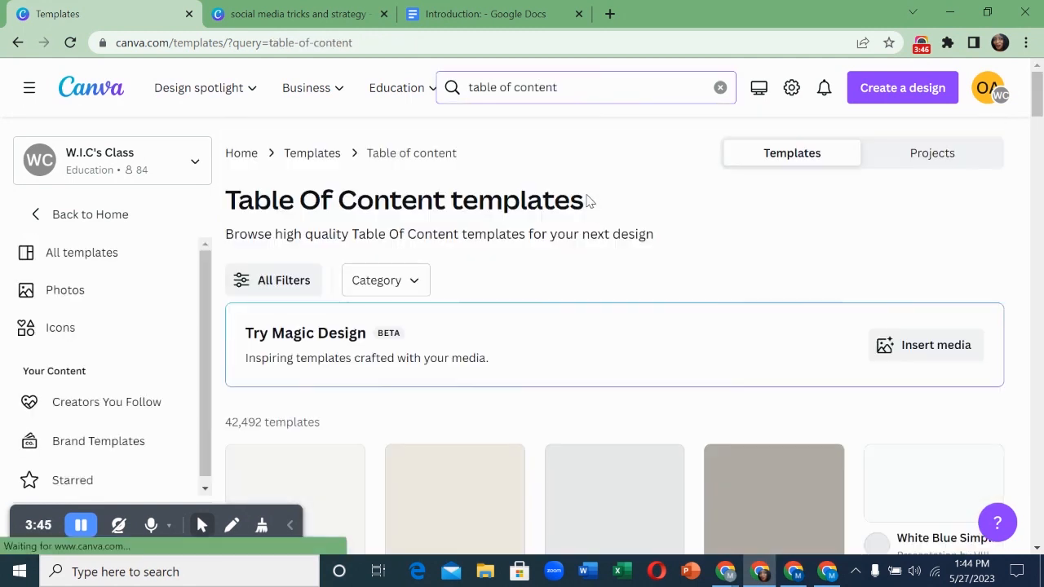
scroll(575, 245, down, 1)
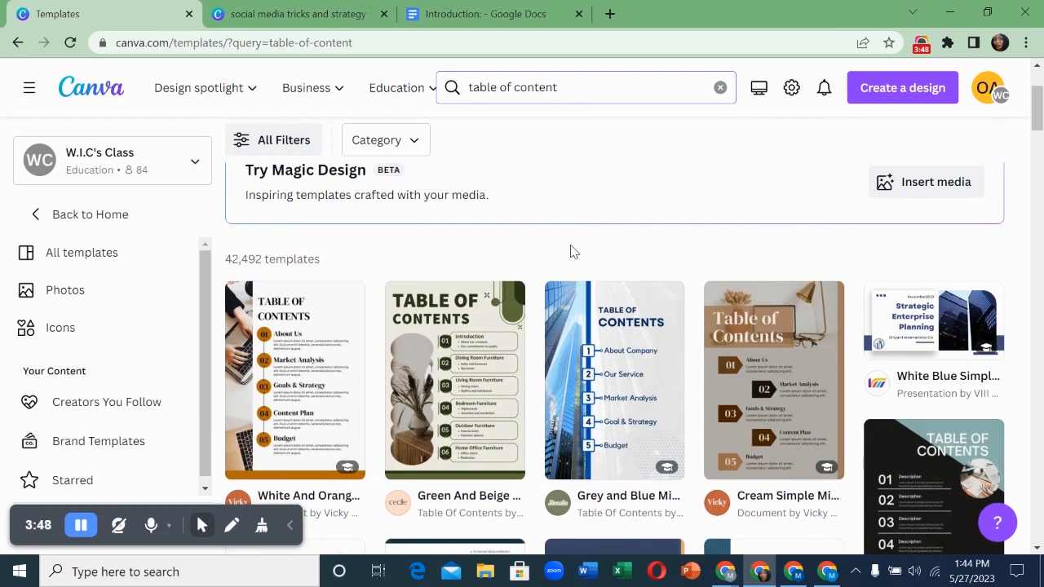
scroll(571, 251, down, 1)
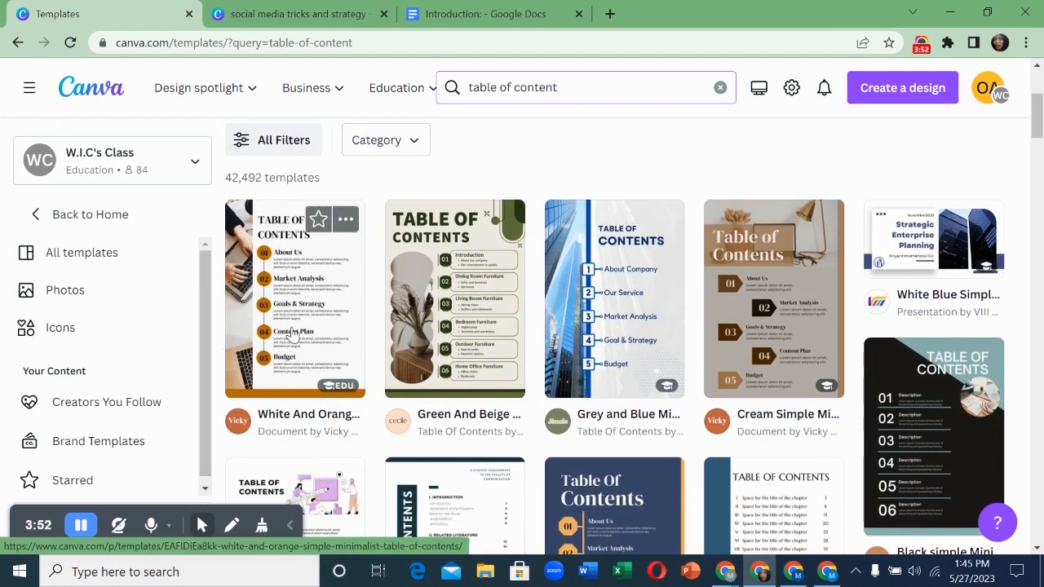
click(291, 330)
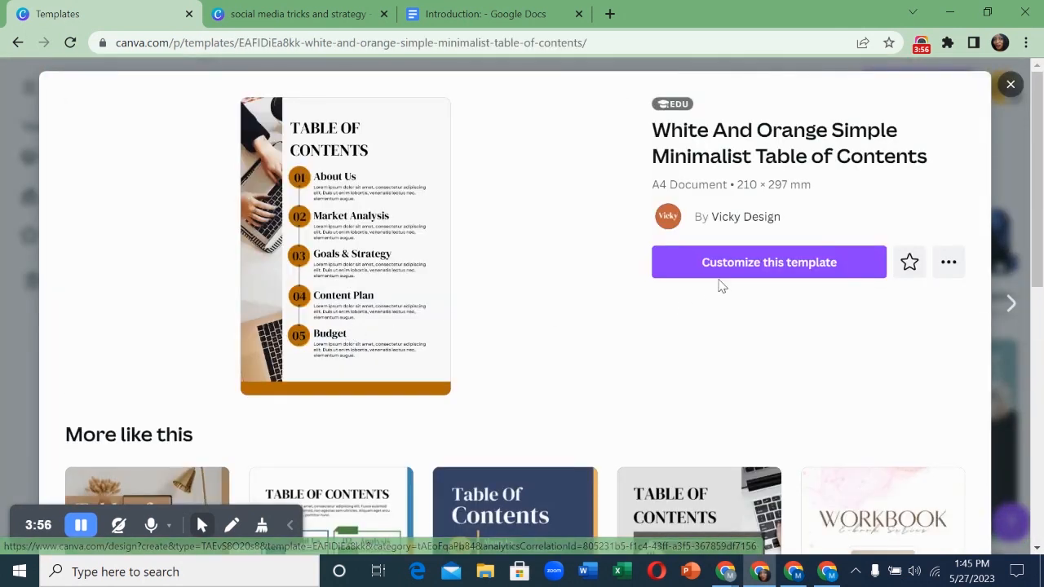
- Customize the White And Orange Simple Minimalist Table of Contents into a new editable design
click(737, 269)
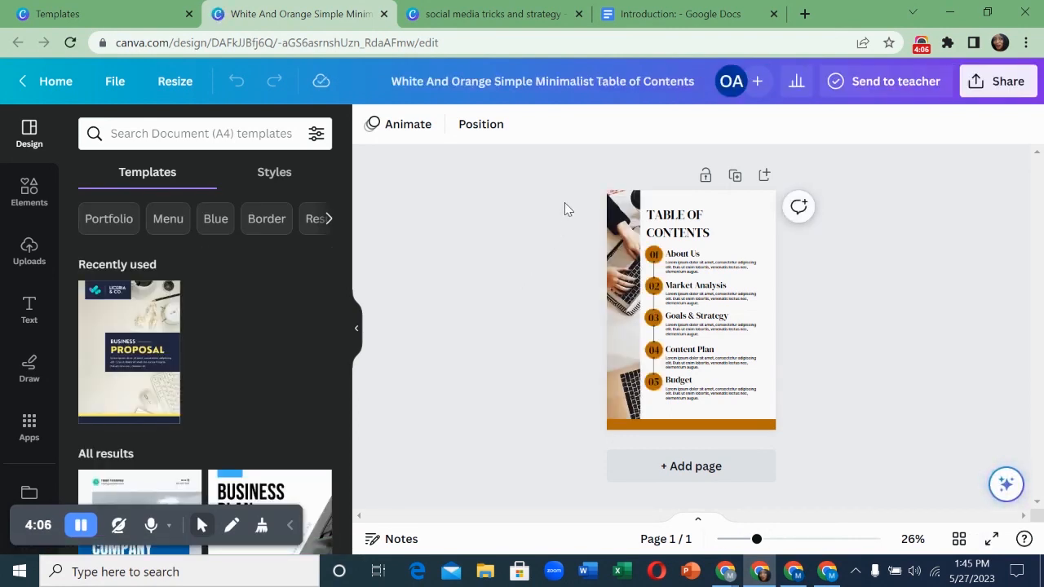
mouse_move(623, 204)
mouse_down()
mouse_move(677, 212)
mouse_move(622, 208)
mouse_up()
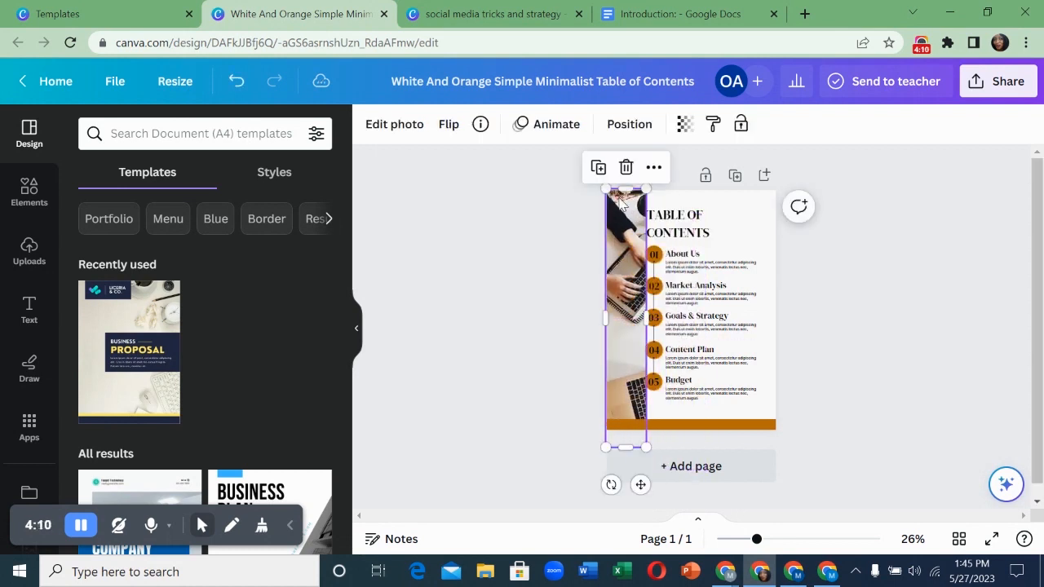
- Undo the photo move, copy all table of contents elements, and return to the social media ebook
key(ctrl+z)
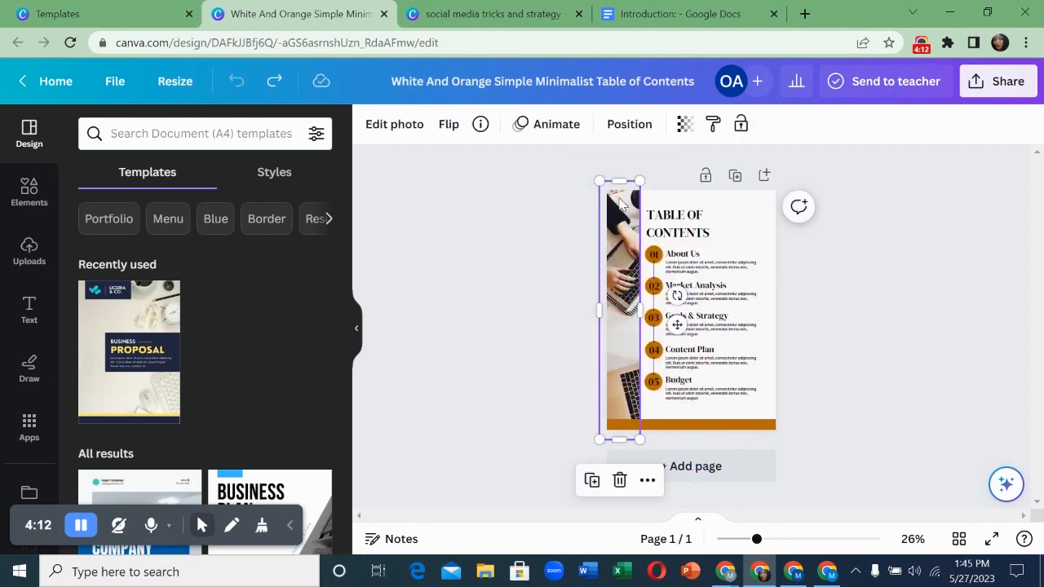
key(Tab)
drag(619, 200, 793, 424)
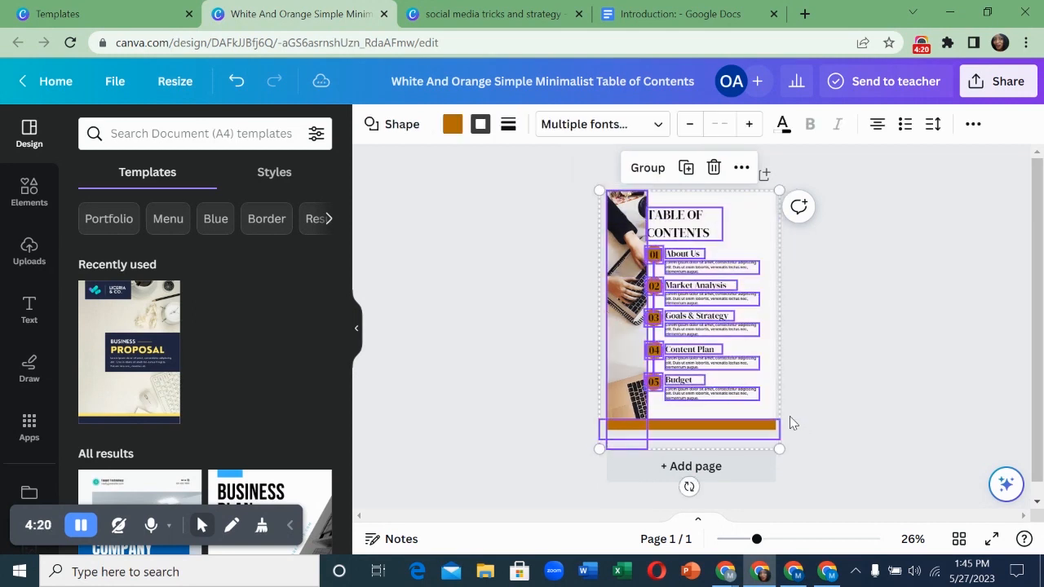
right_click(716, 334)
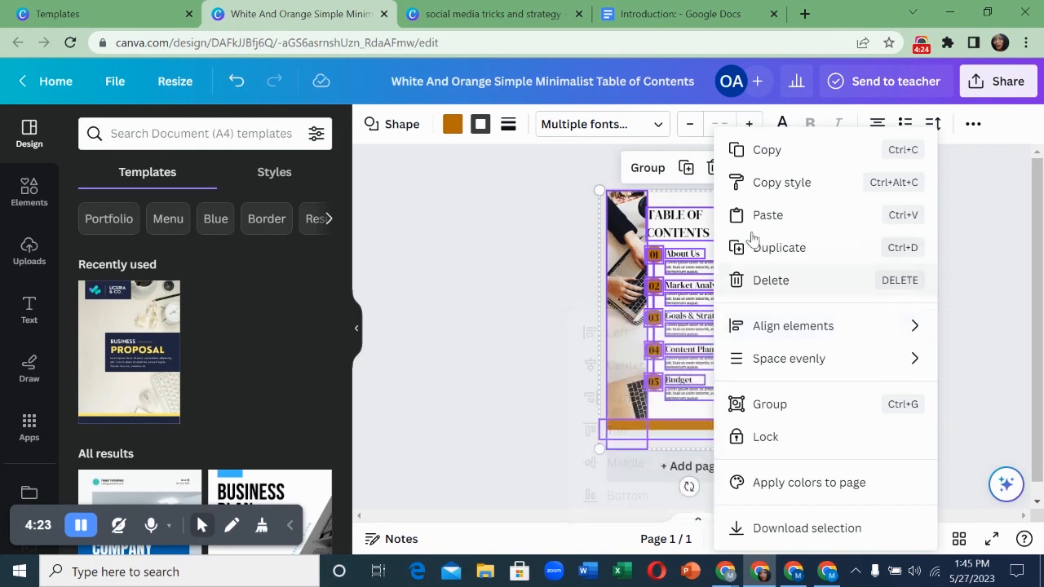
click(764, 162)
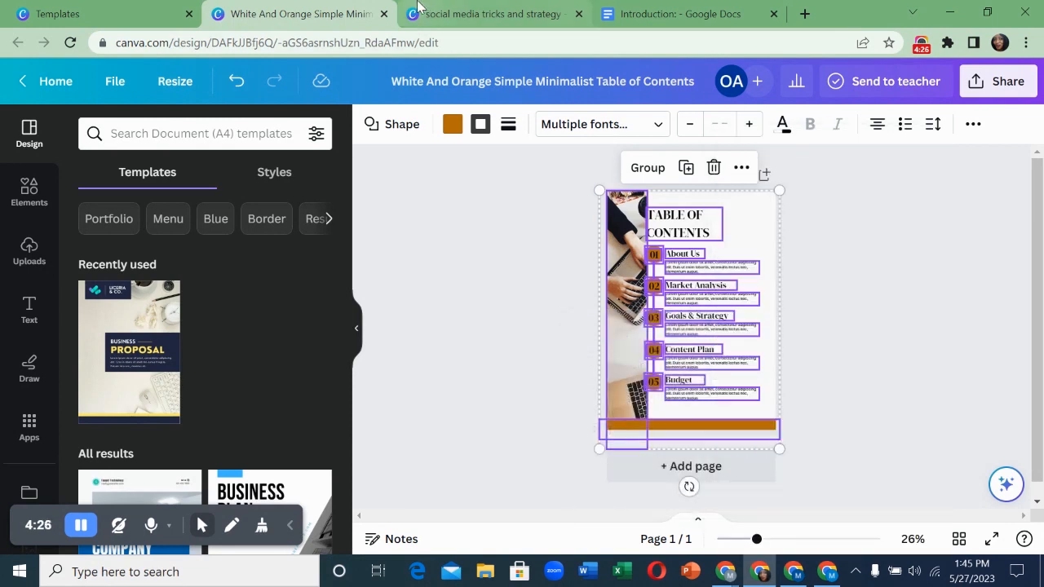
click(435, 11)
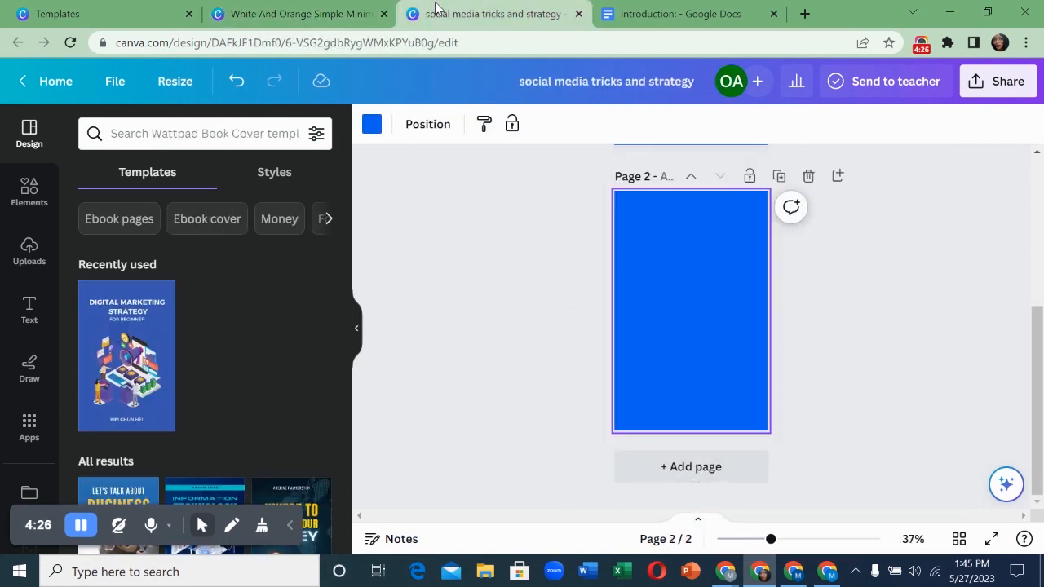
- Paste the copied table of contents onto page 2 and position it
right_click(647, 249)
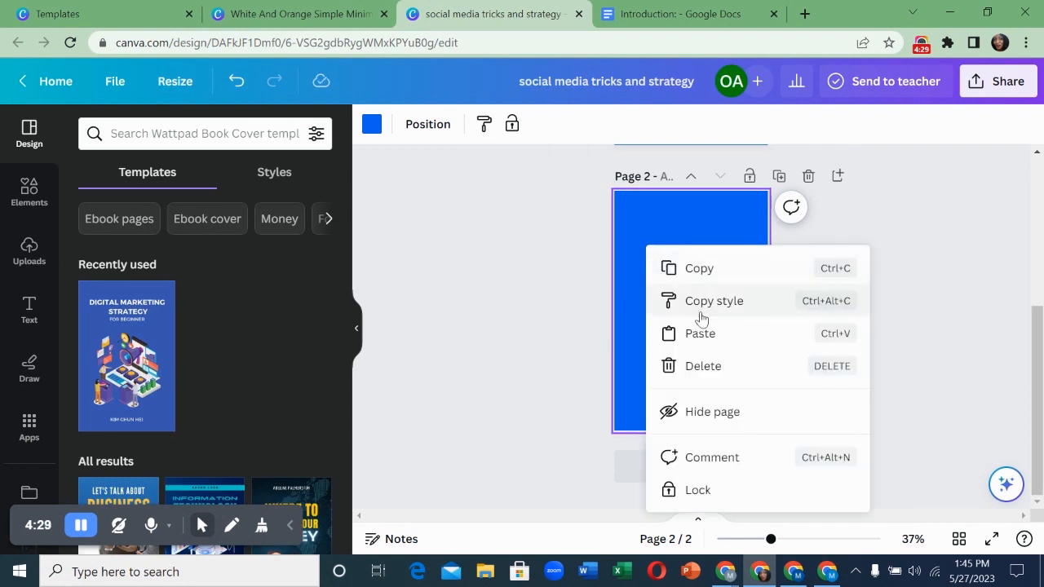
click(723, 333)
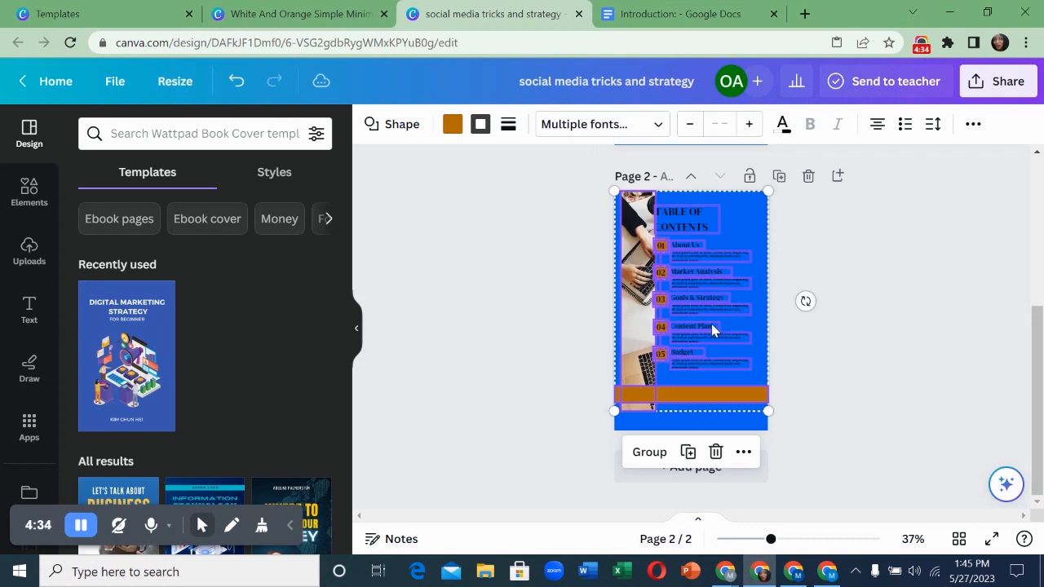
mouse_move(690, 397)
mouse_down()
mouse_move(685, 413)
mouse_move(689, 389)
mouse_move(687, 397)
mouse_up()
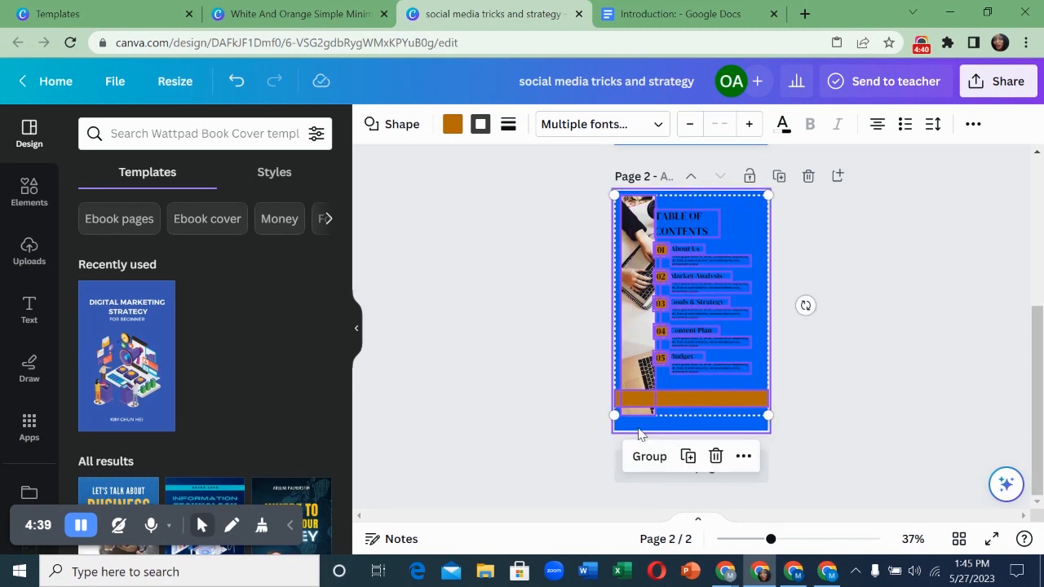
- Move the orange bar down to page 2's bottom edge
click(641, 429)
click(636, 398)
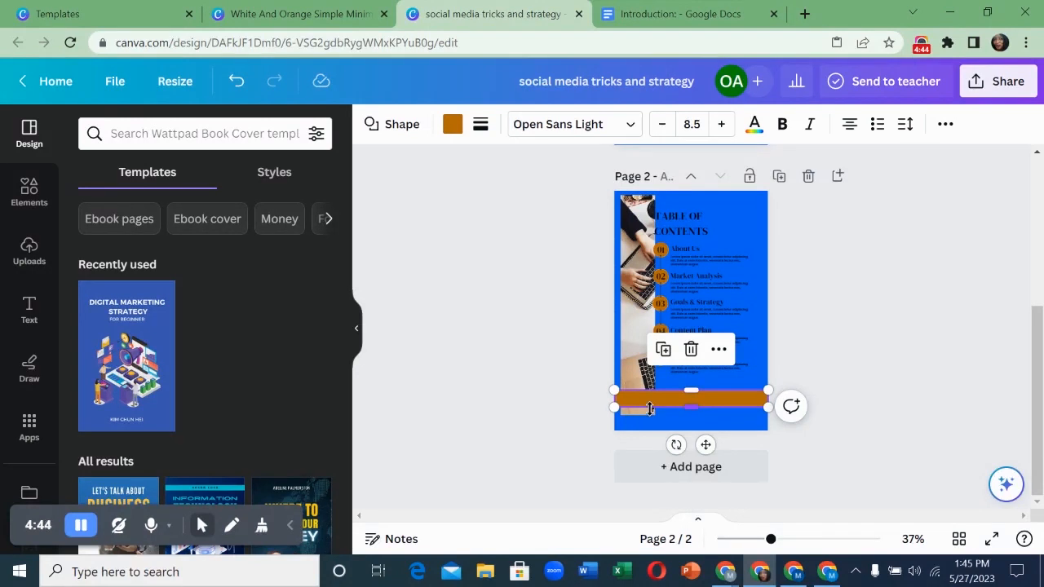
drag(667, 397, 666, 420)
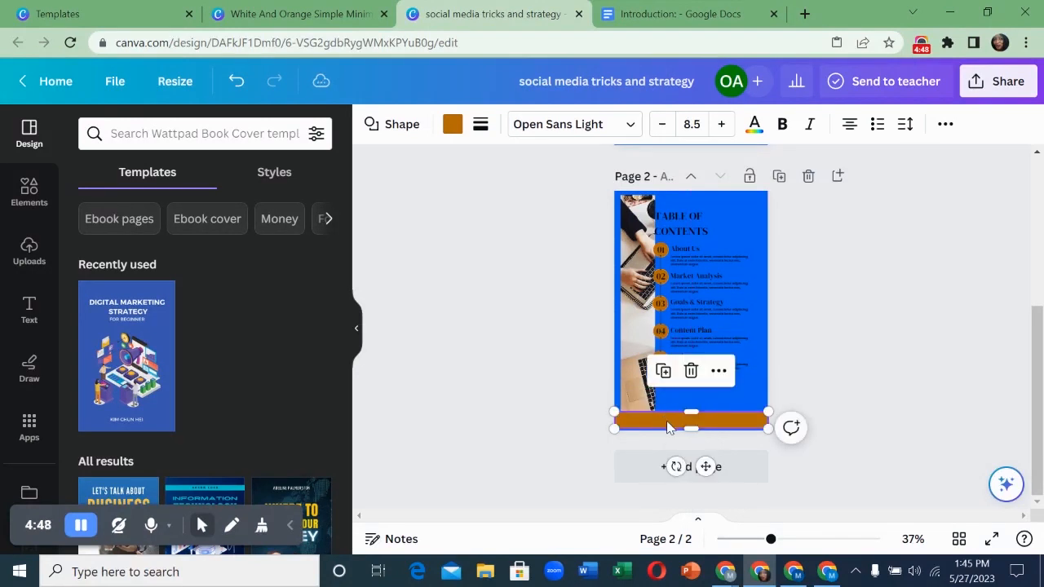
click(620, 220)
click(698, 194)
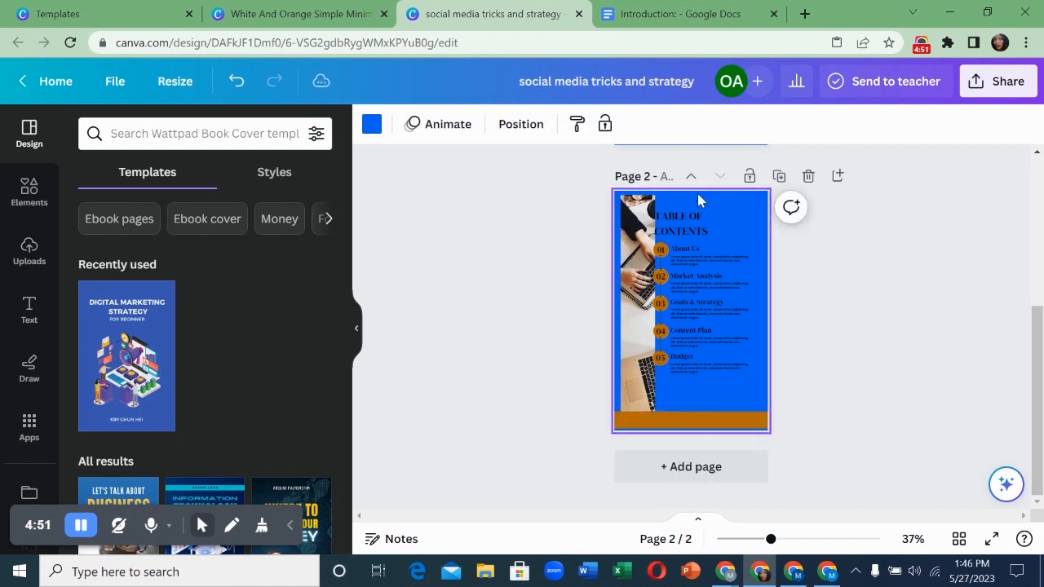
- Make page 2's background white and nudge the photo strip left to align it
click(373, 125)
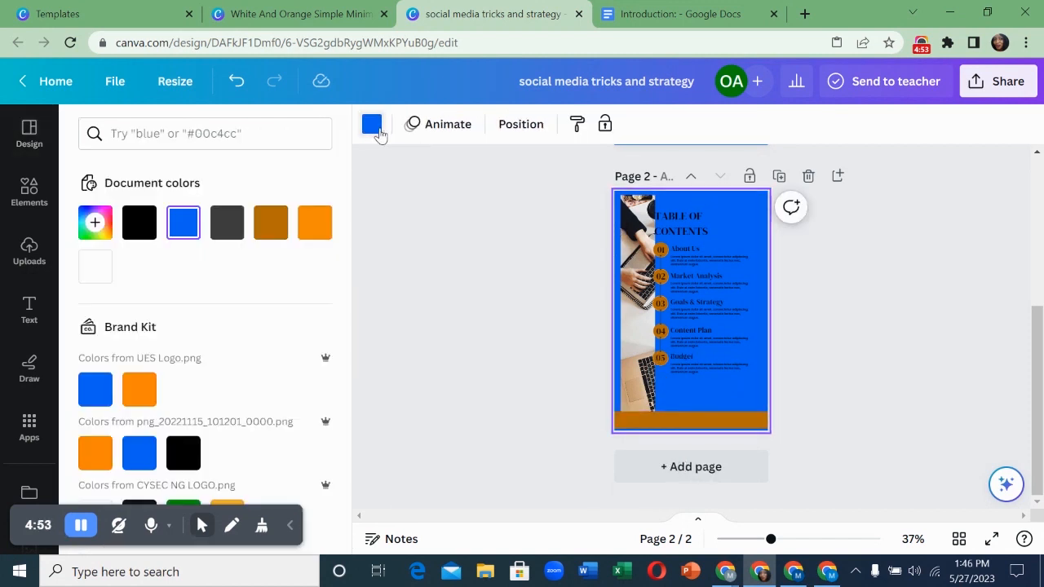
click(101, 276)
drag(628, 327, 626, 324)
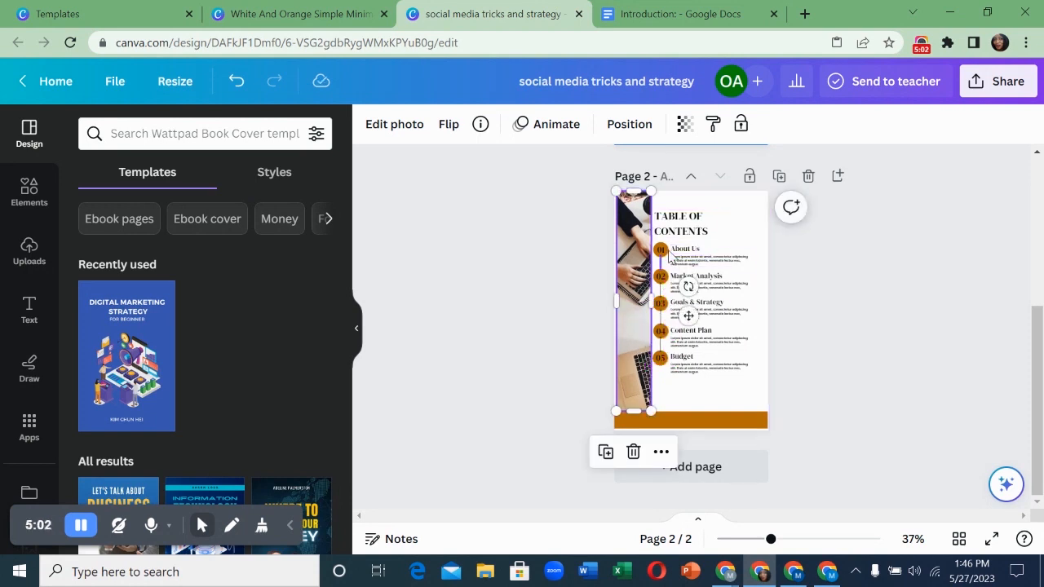
drag(773, 542, 782, 544)
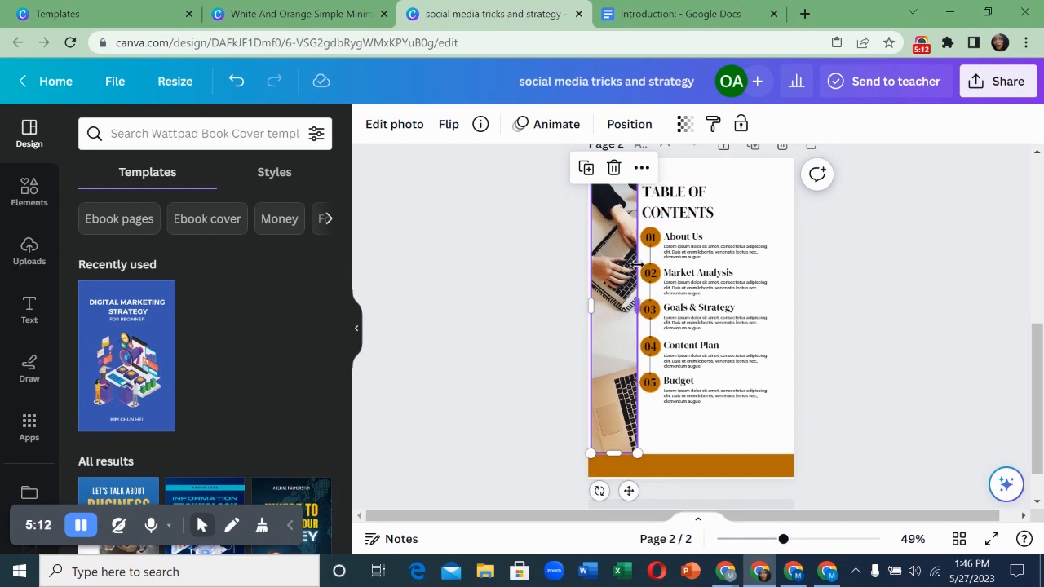
scroll(709, 277, up, 2)
scroll(706, 277, up, 2)
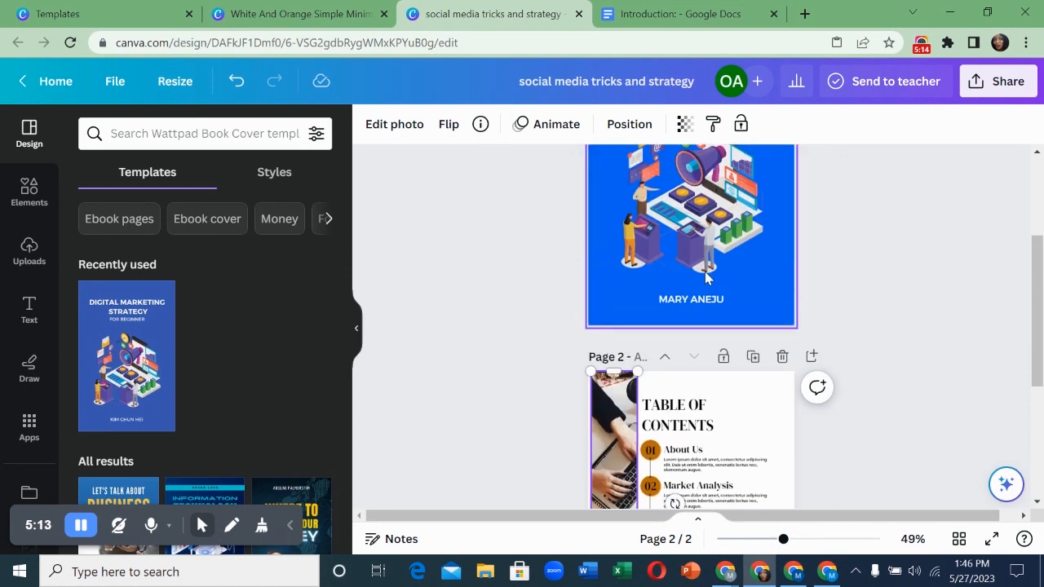
scroll(707, 281, down, 1)
scroll(706, 282, down, 3)
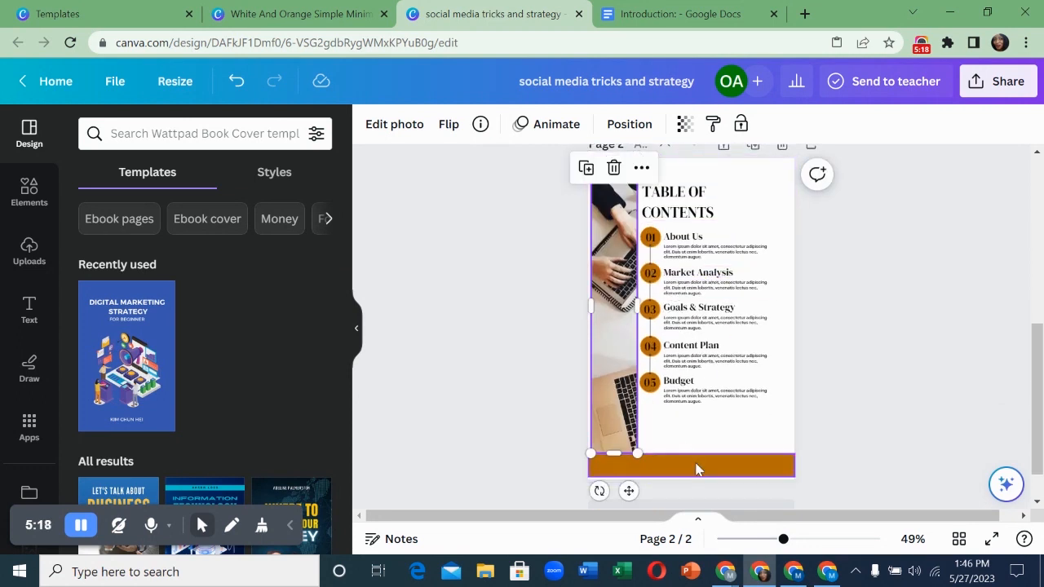
- Recolour page 2's orange footer bar with the blue document colour
click(697, 469)
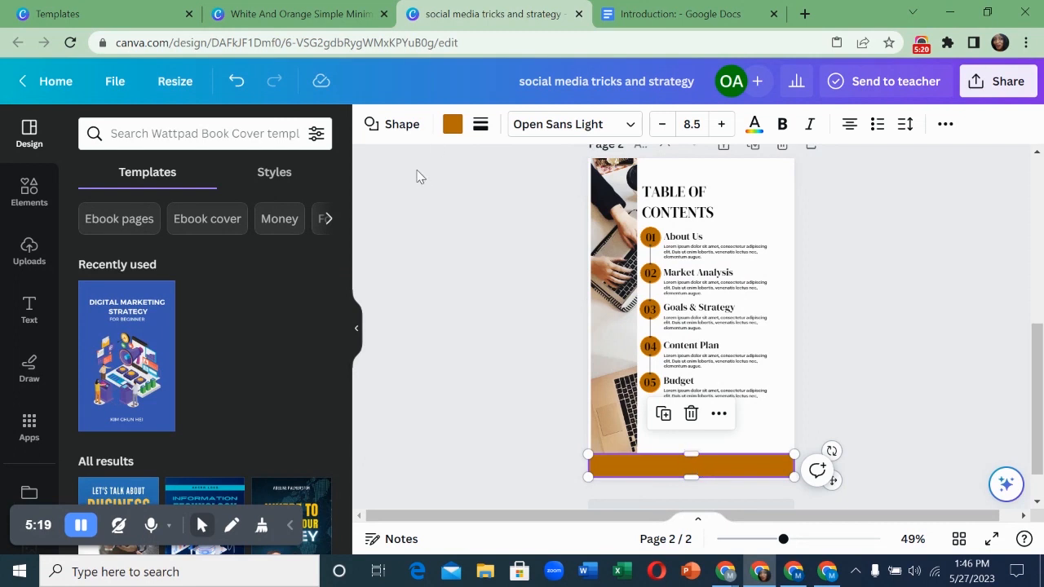
click(451, 124)
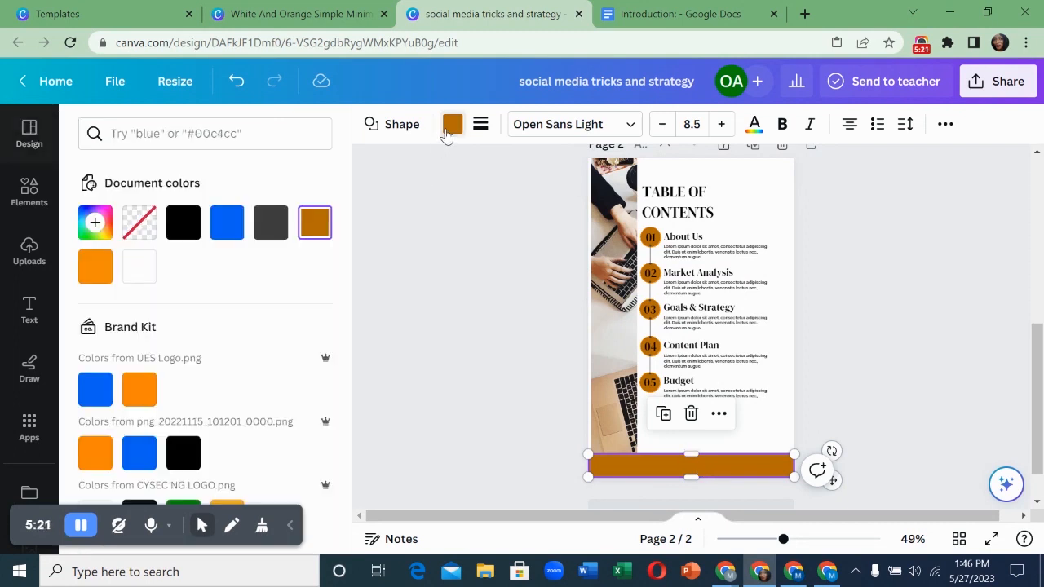
click(238, 241)
click(745, 207)
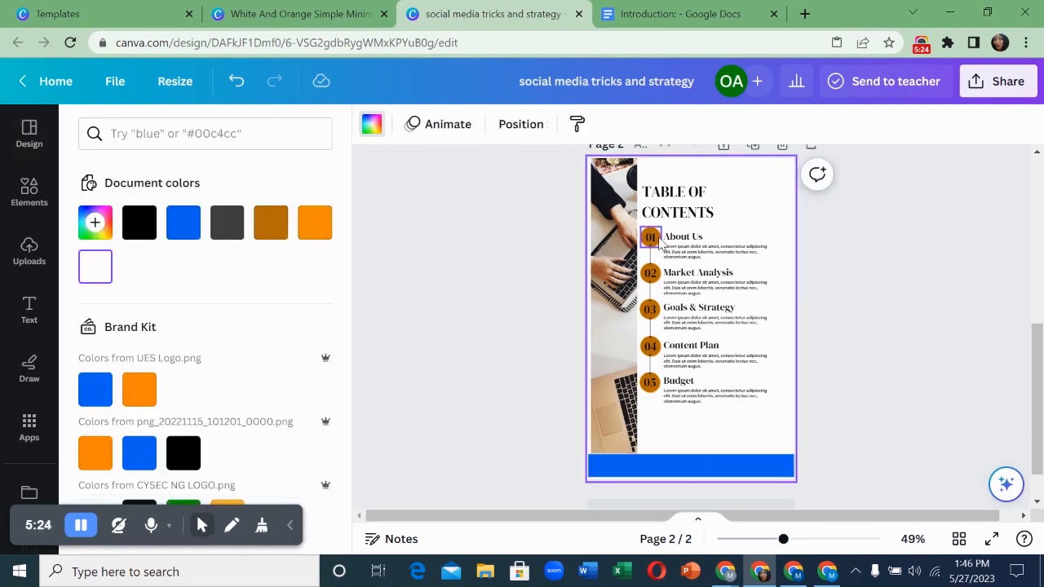
click(611, 219)
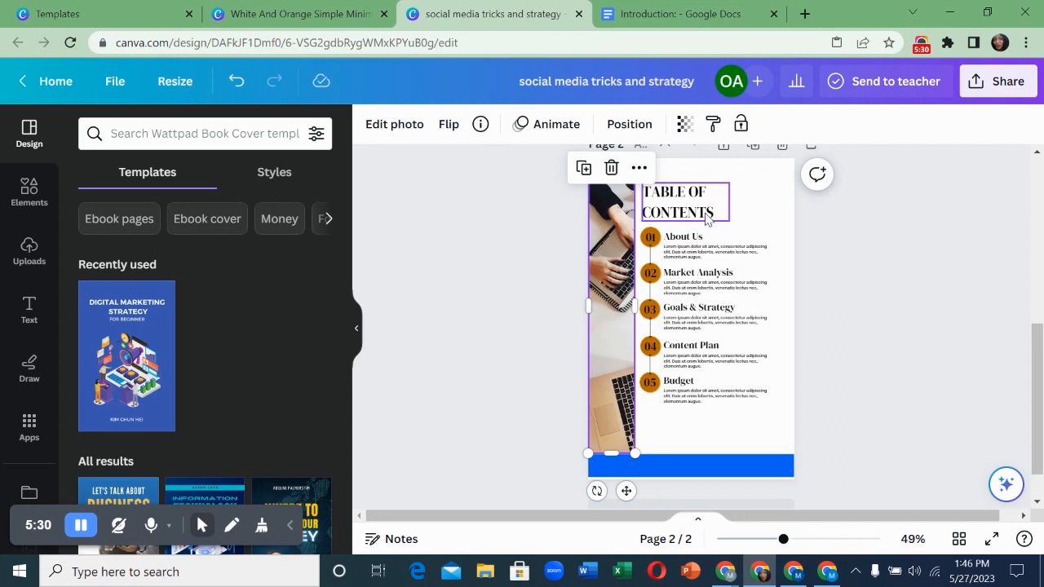
- Set the 01 number's text to white and turn its circle blue
click(652, 242)
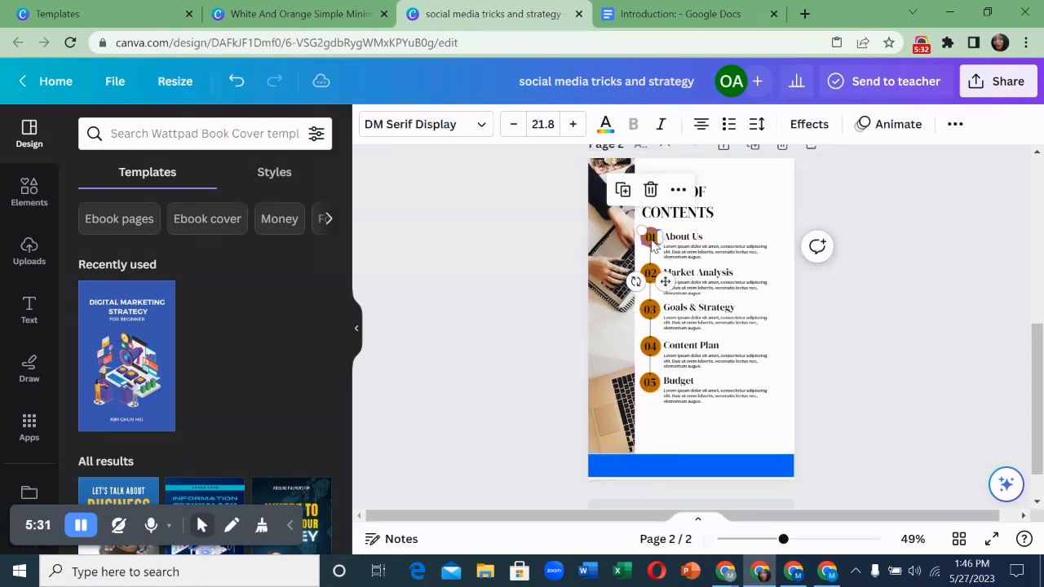
click(604, 127)
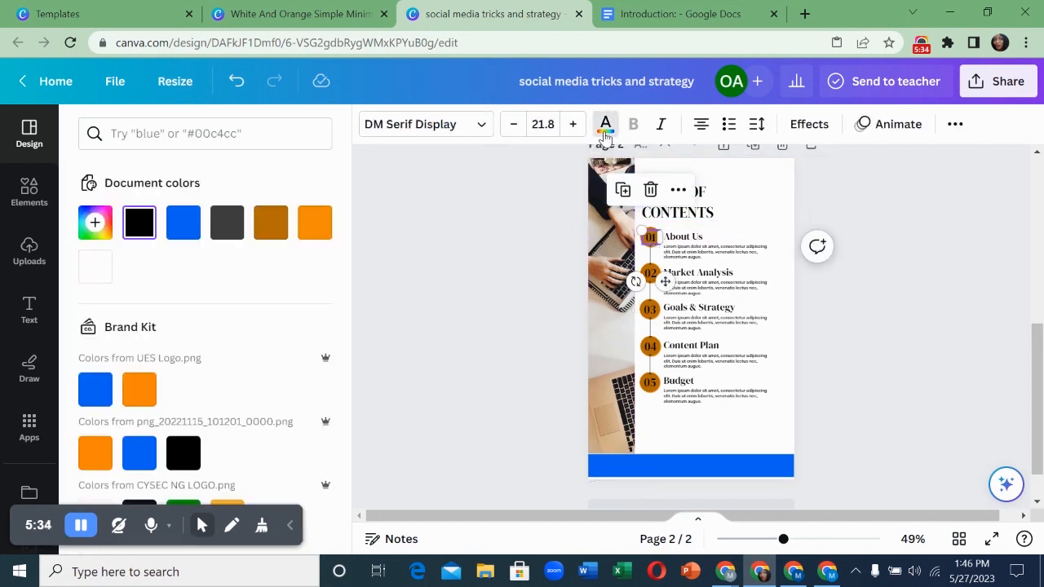
click(181, 242)
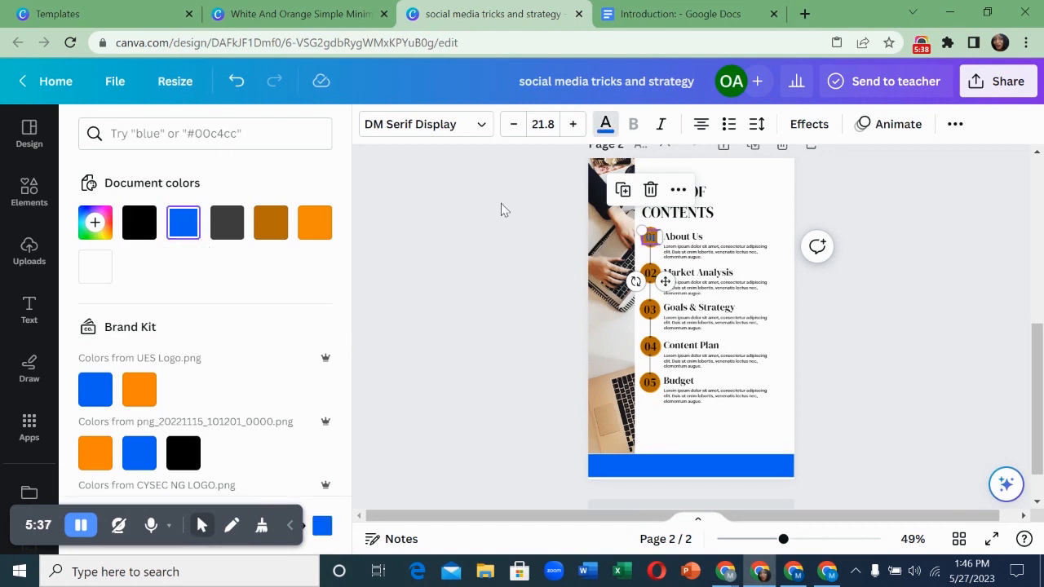
click(102, 276)
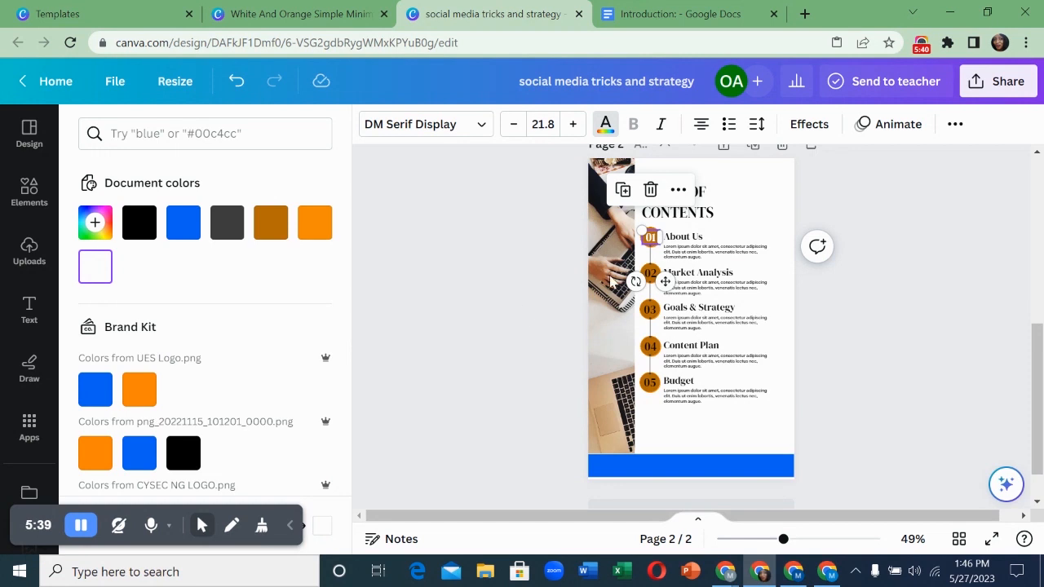
click(739, 237)
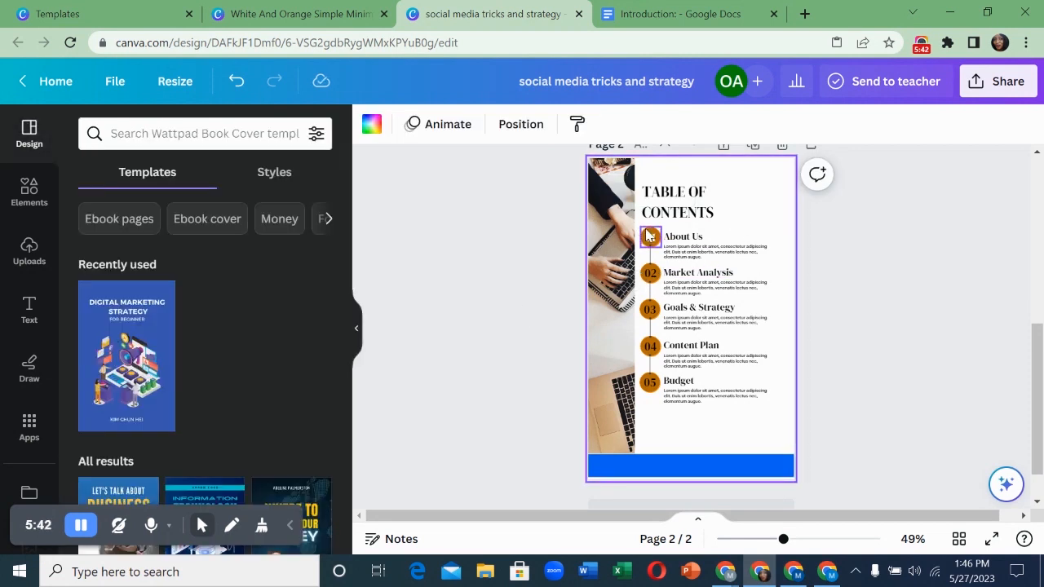
click(650, 236)
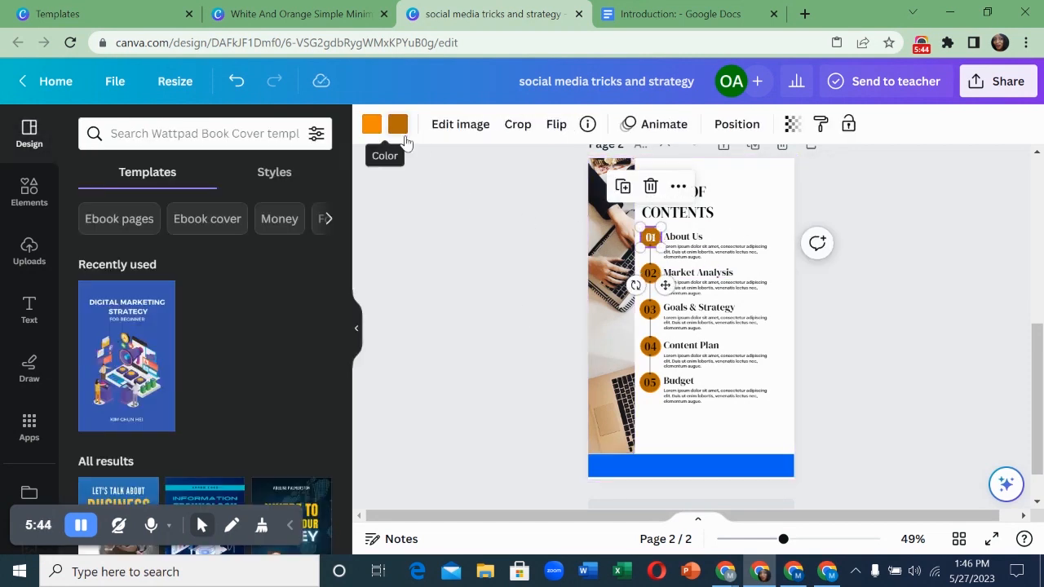
click(398, 129)
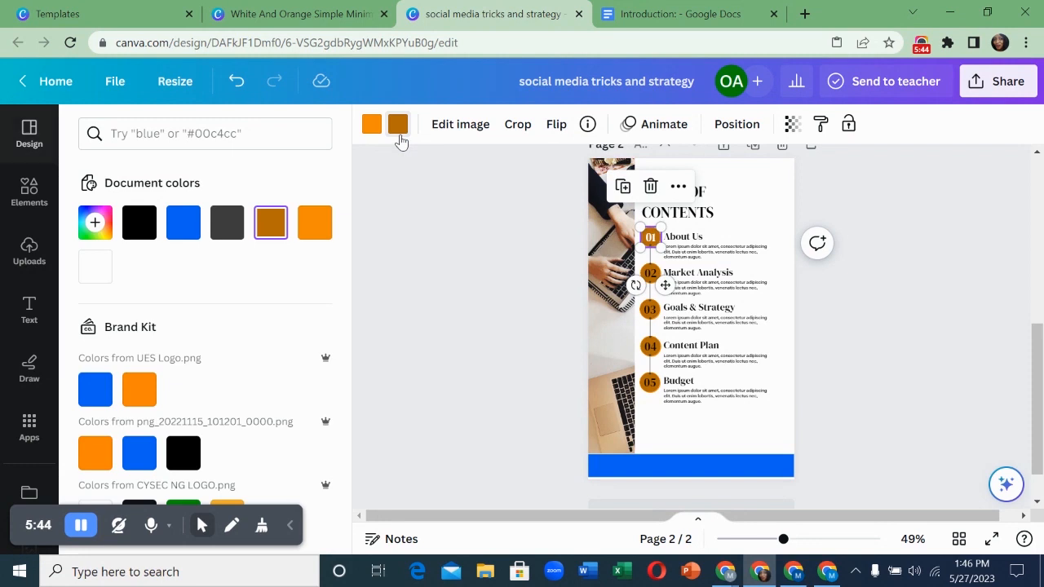
click(184, 227)
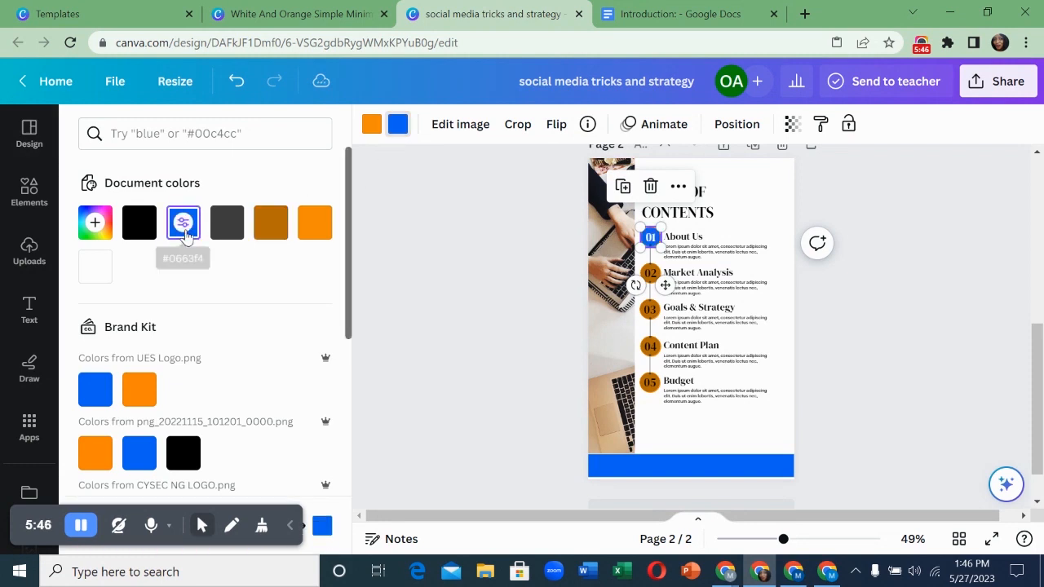
- Set the 02 number's text colour to white, briefly trying blue first
click(648, 282)
double_click(650, 276)
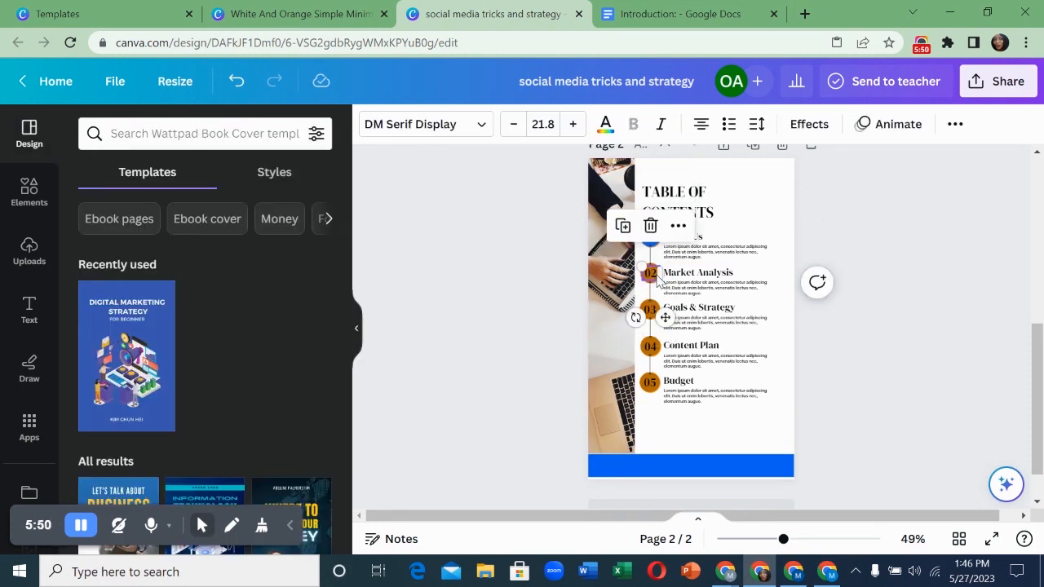
click(605, 126)
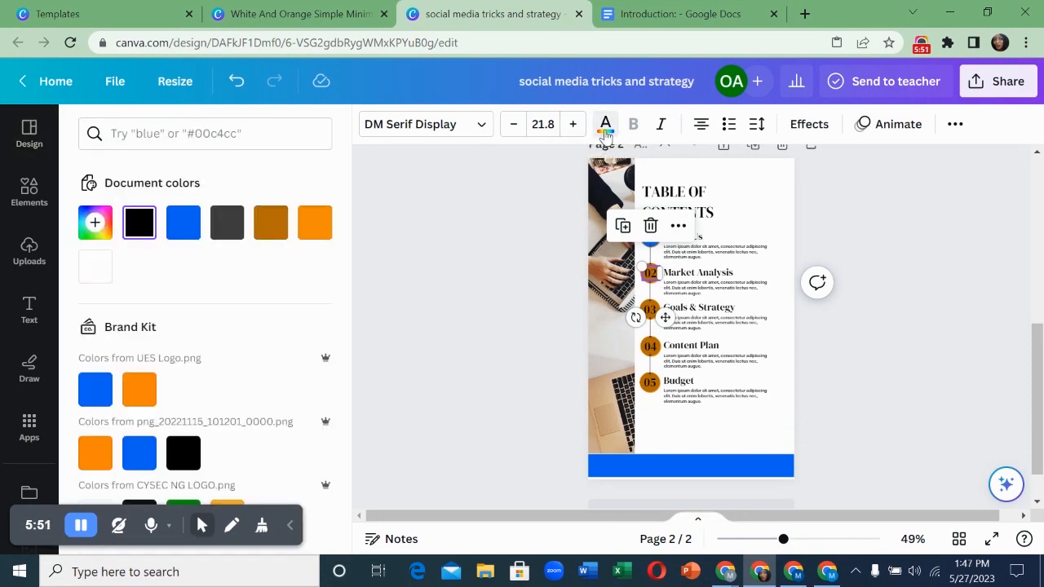
click(96, 267)
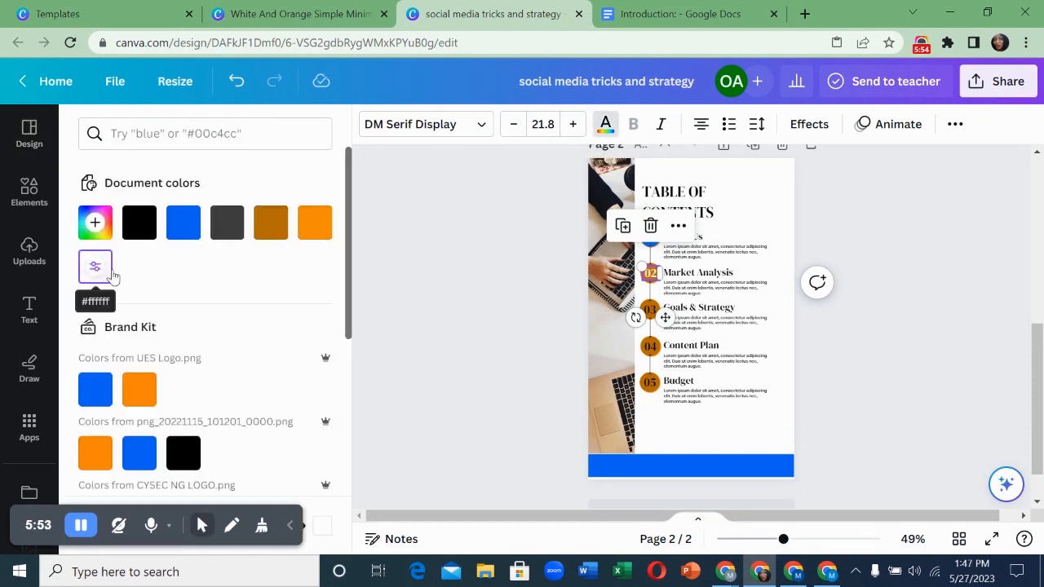
click(652, 284)
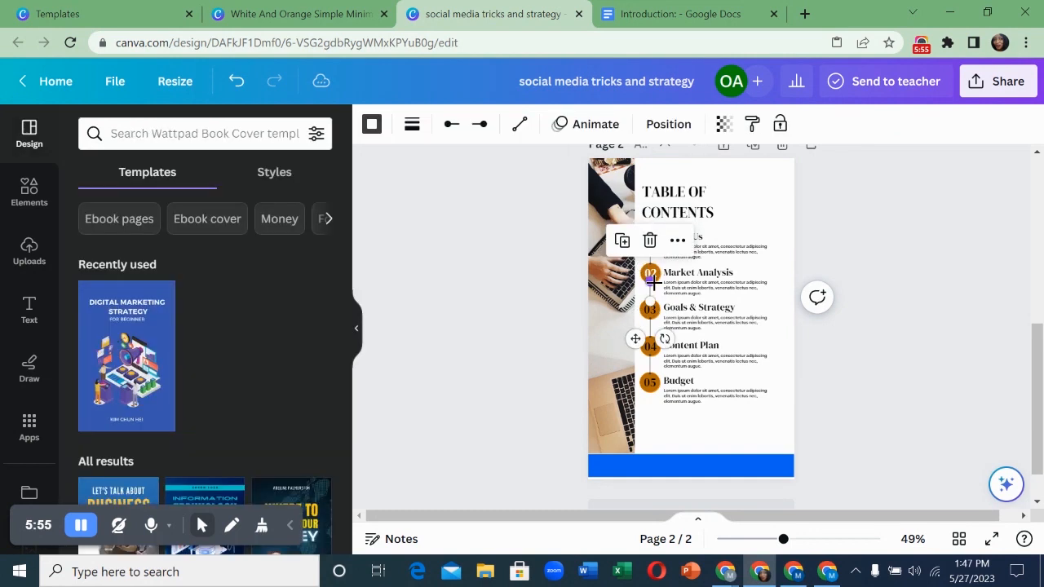
click(658, 273)
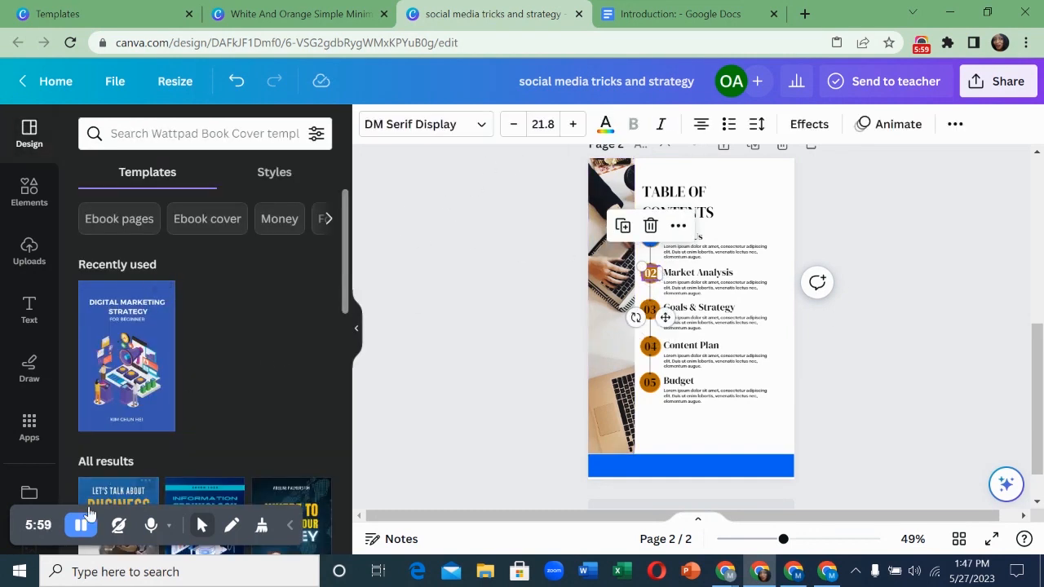
click(605, 124)
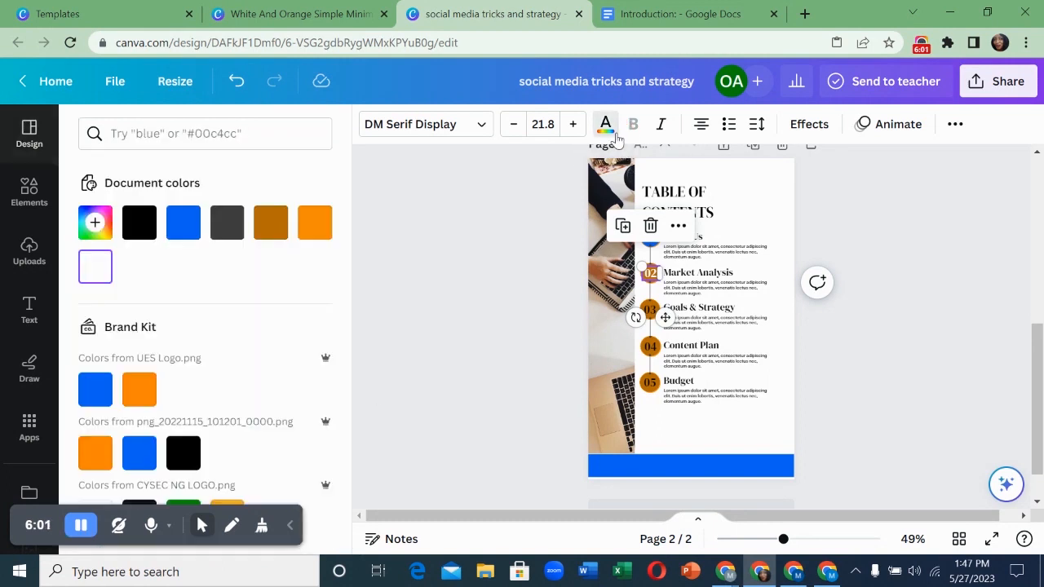
click(183, 222)
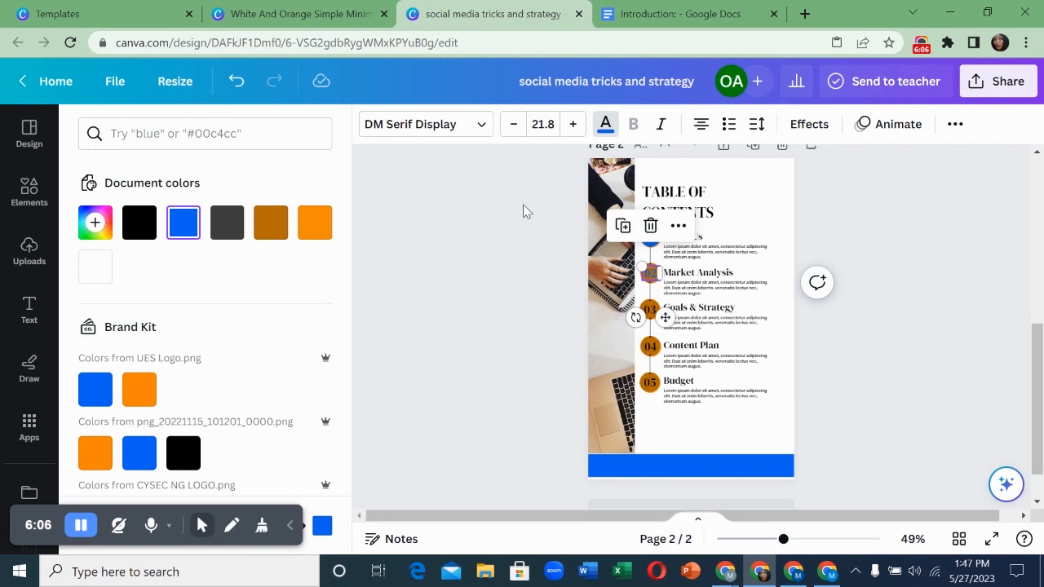
click(95, 266)
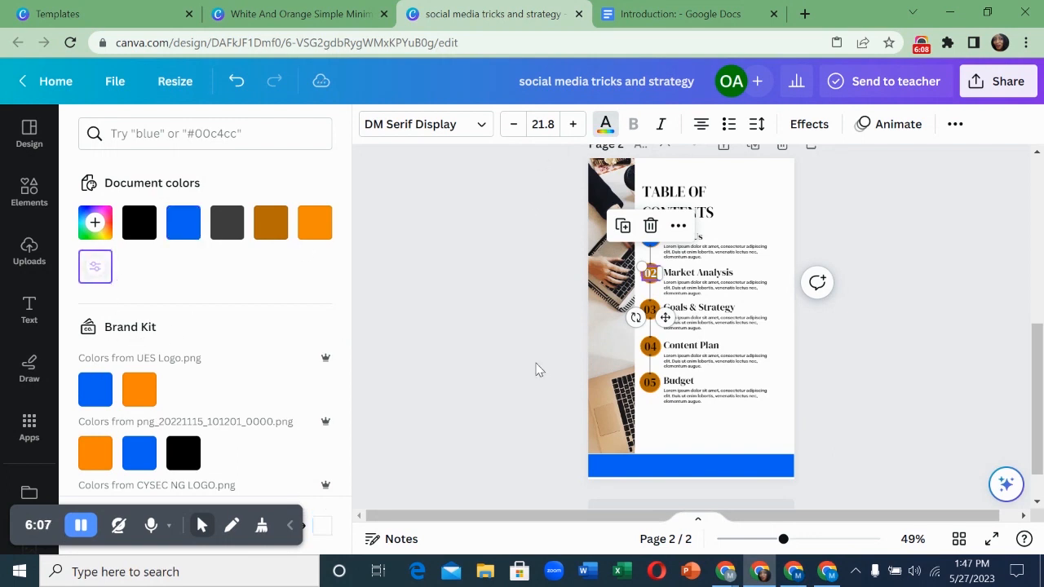
click(651, 276)
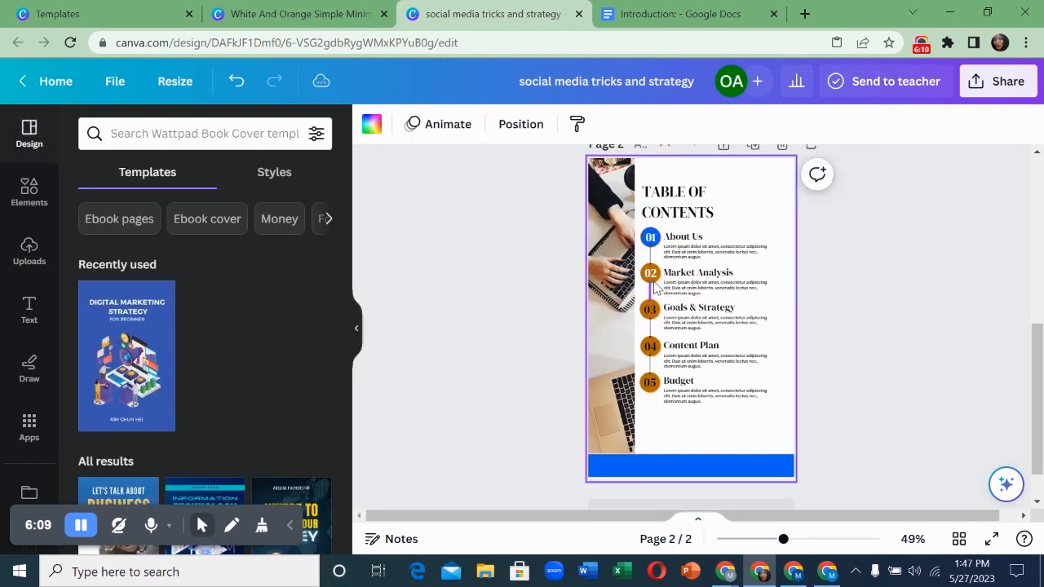
click(650, 271)
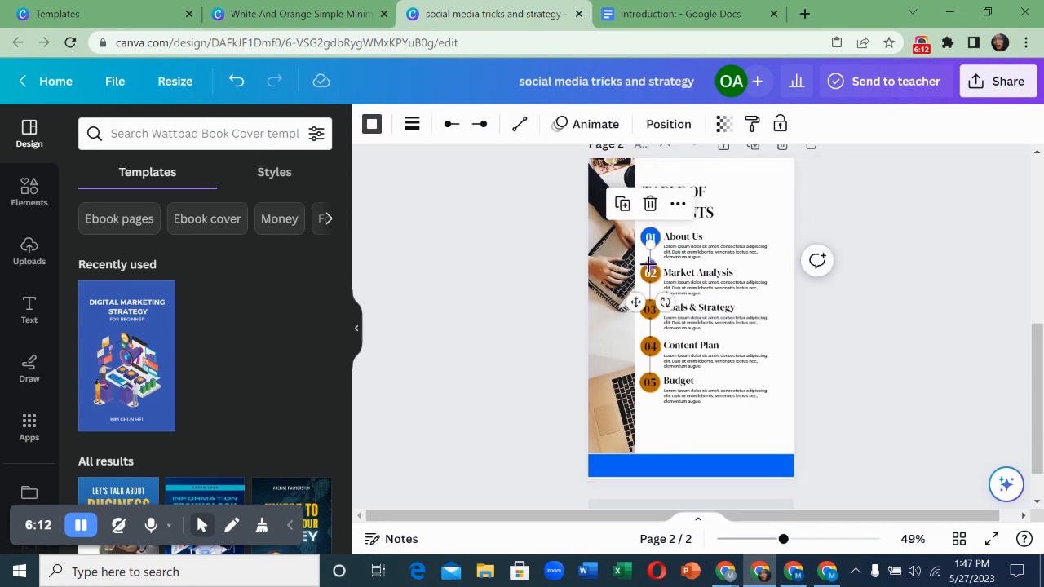
click(80, 528)
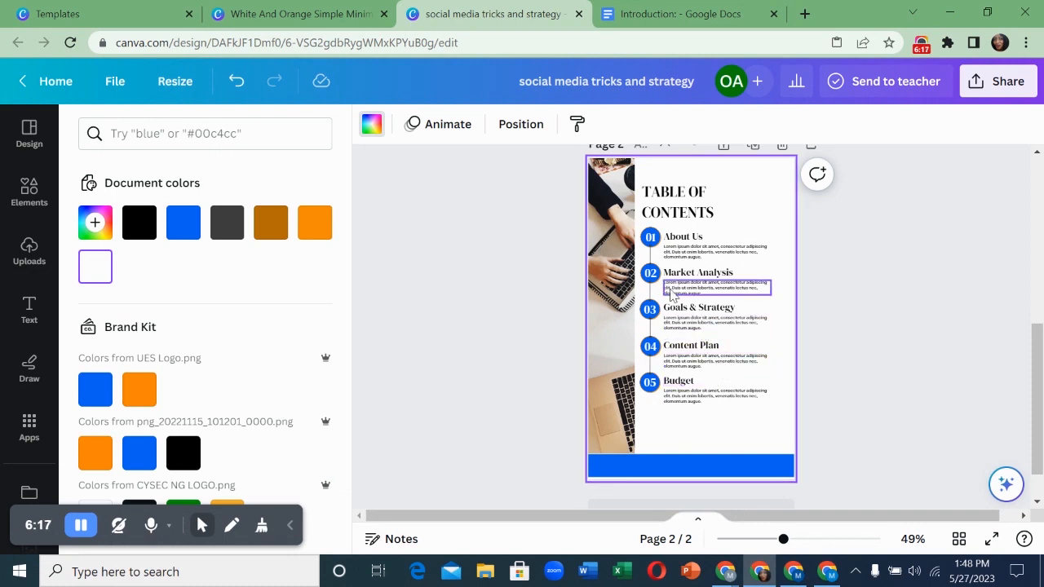
- Replace the About Us heading with 'introduction' and delete its lorem ipsum description
click(683, 247)
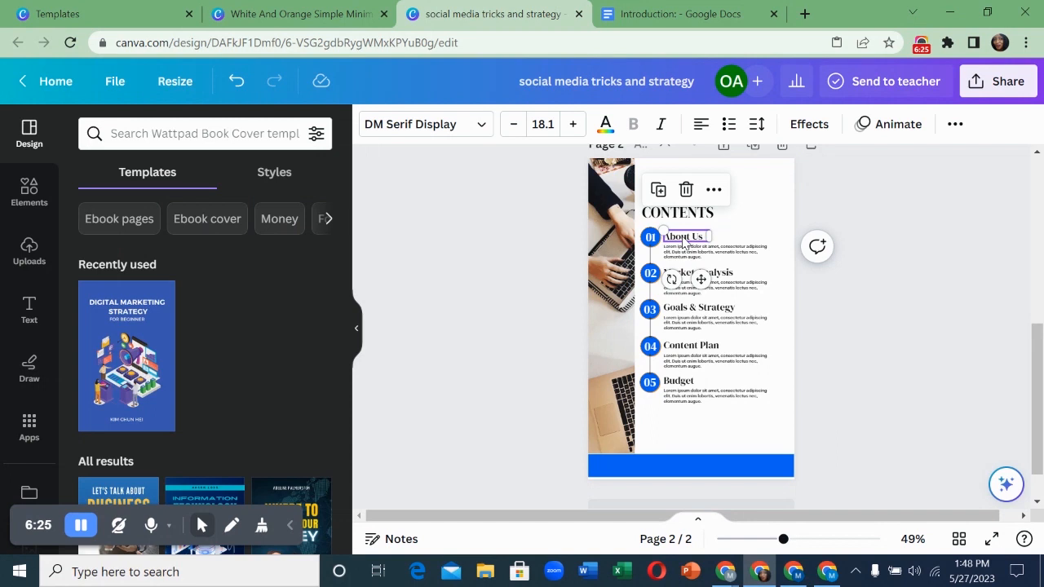
double_click(683, 238)
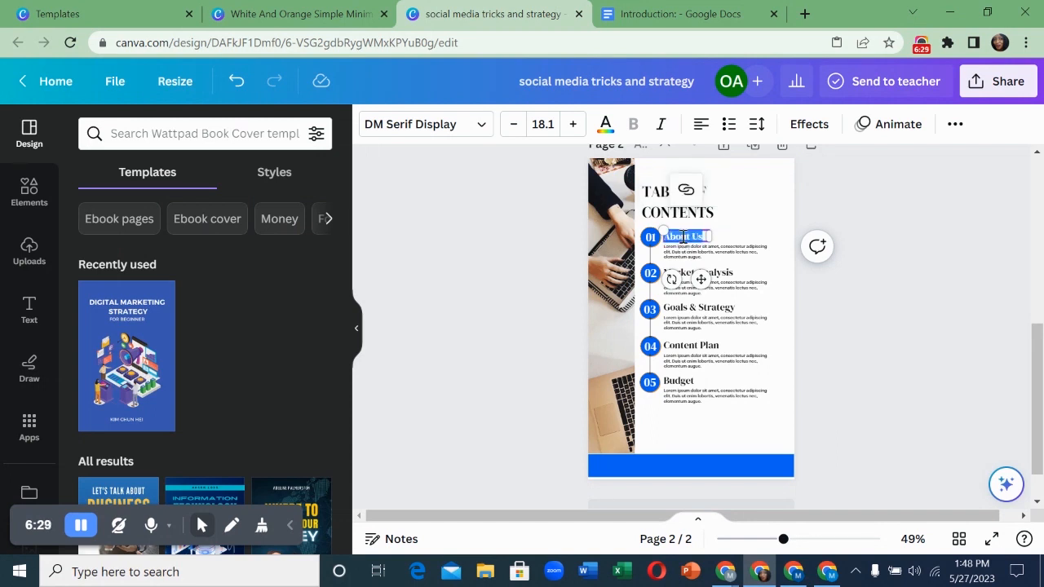
text(int)
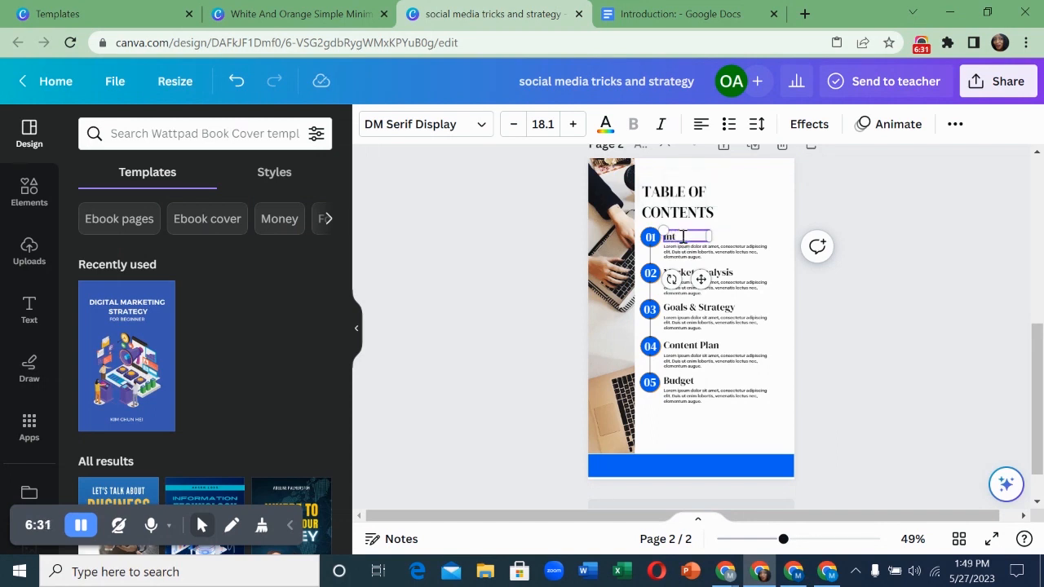
text(roduction)
click(739, 252)
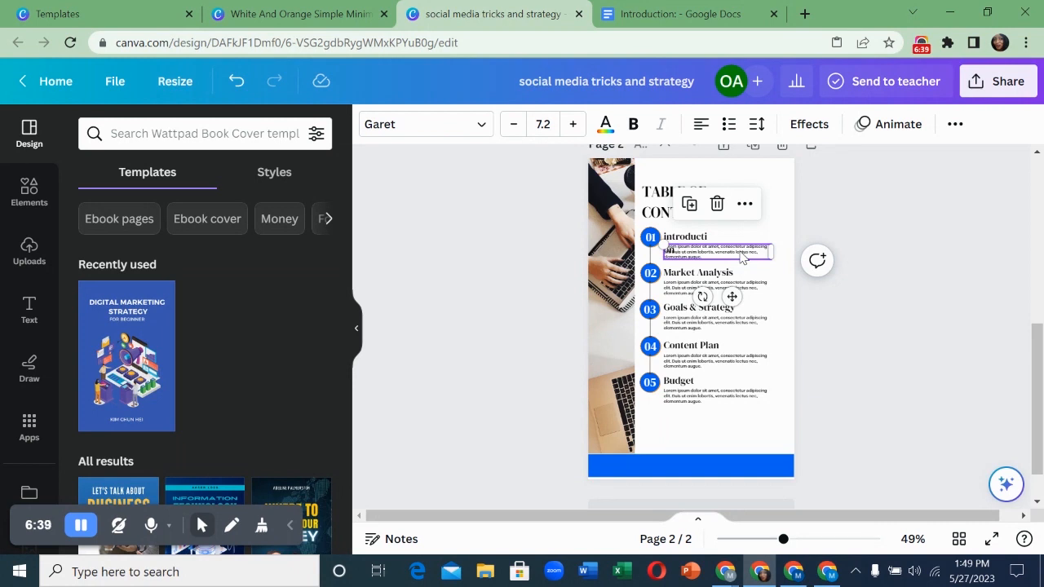
key(Delete)
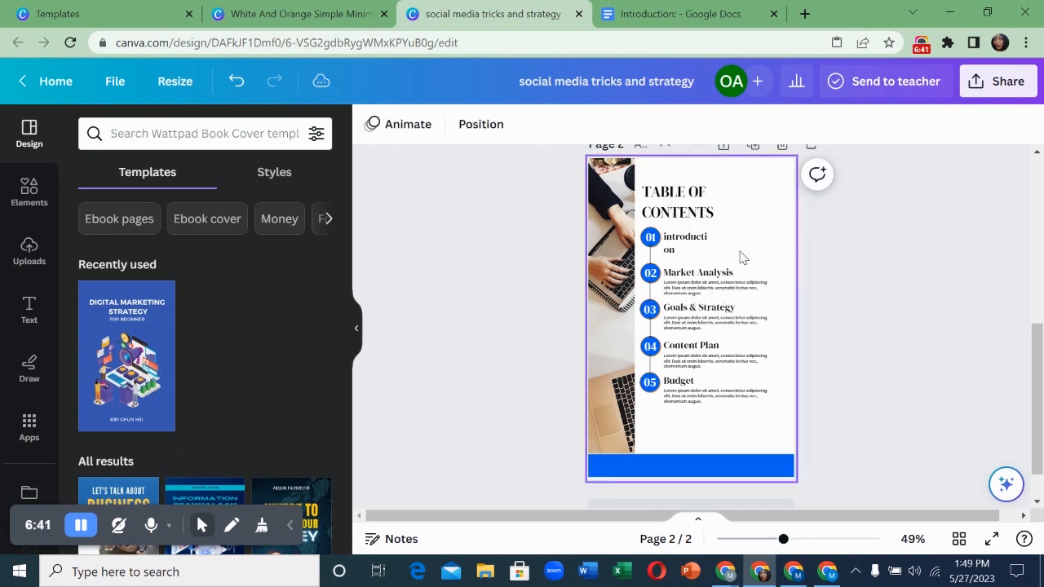
- Widen the introduction heading to one line and set its font size to 21
click(704, 243)
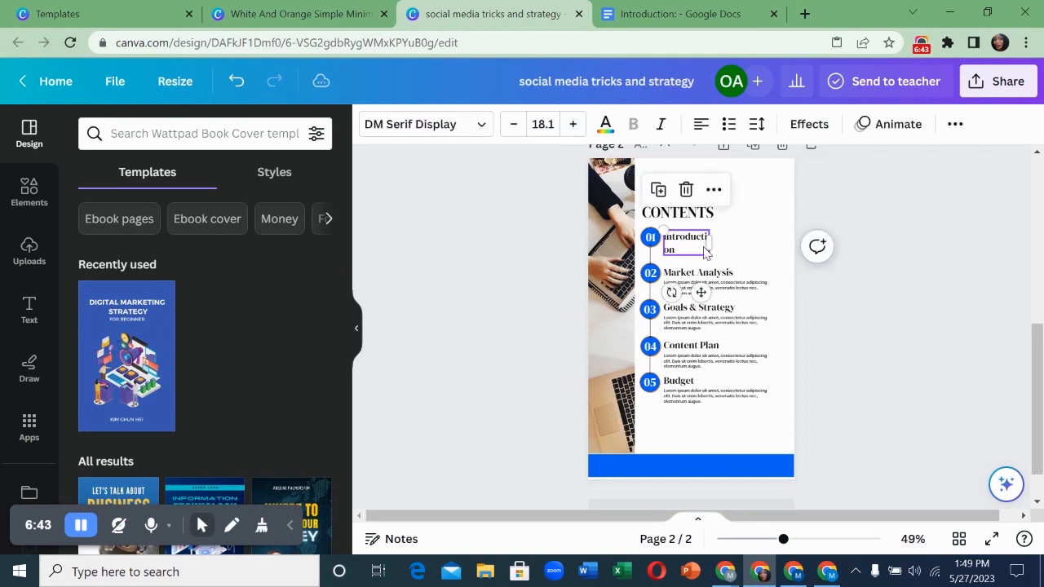
drag(719, 241, 729, 237)
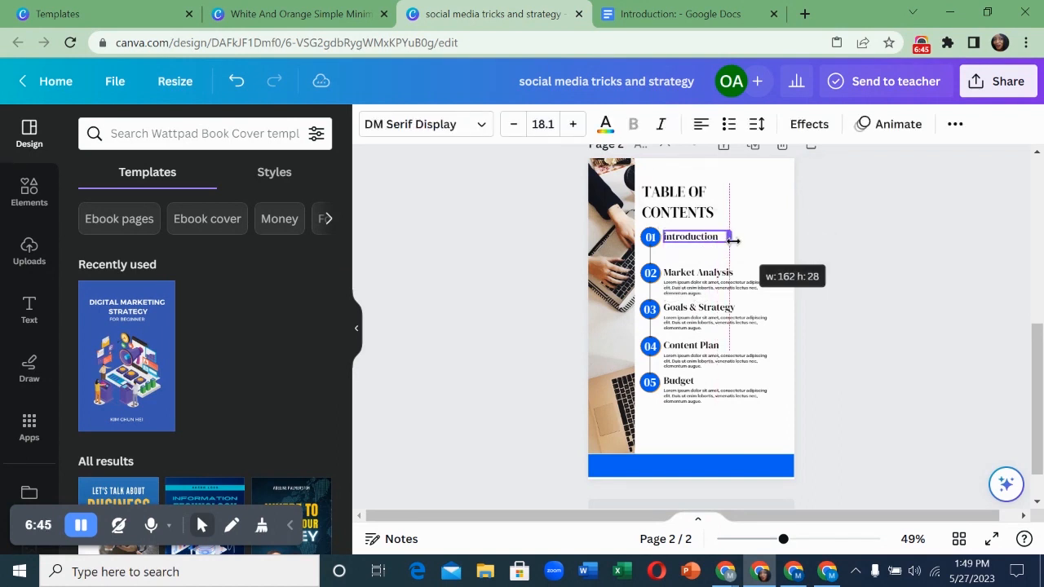
click(546, 124)
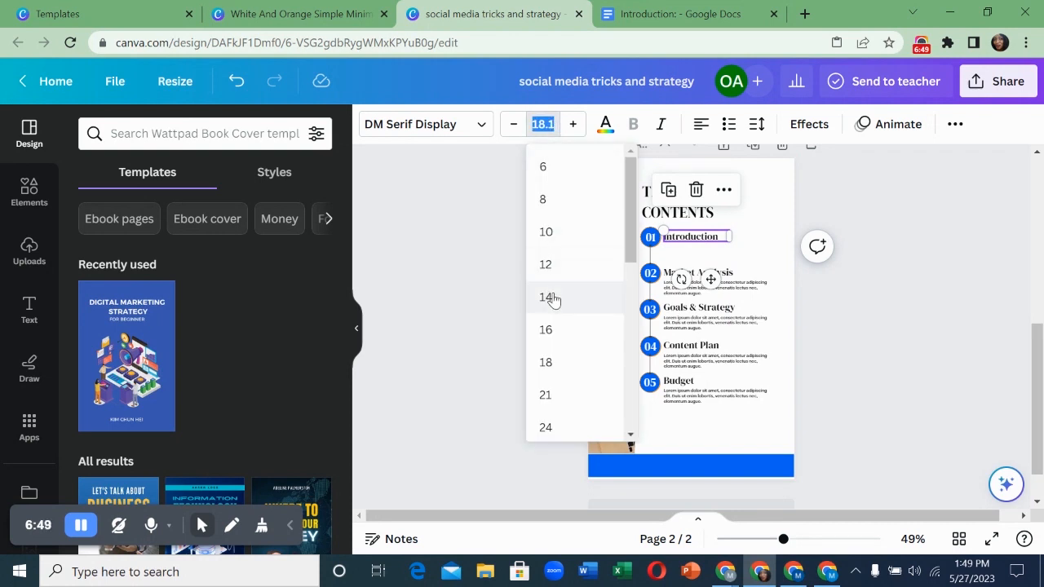
click(547, 297)
click(552, 126)
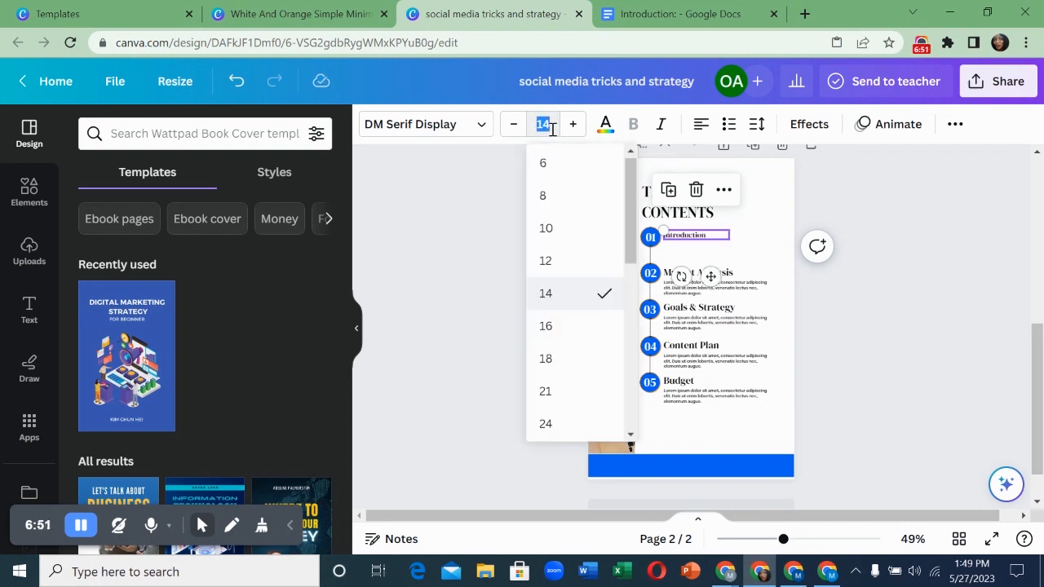
click(550, 357)
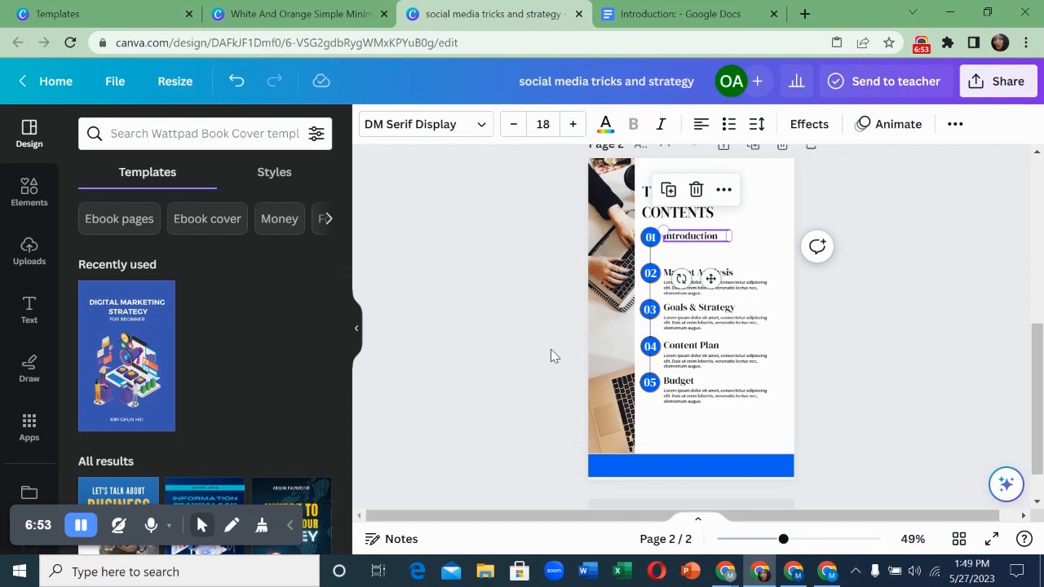
click(543, 124)
click(546, 335)
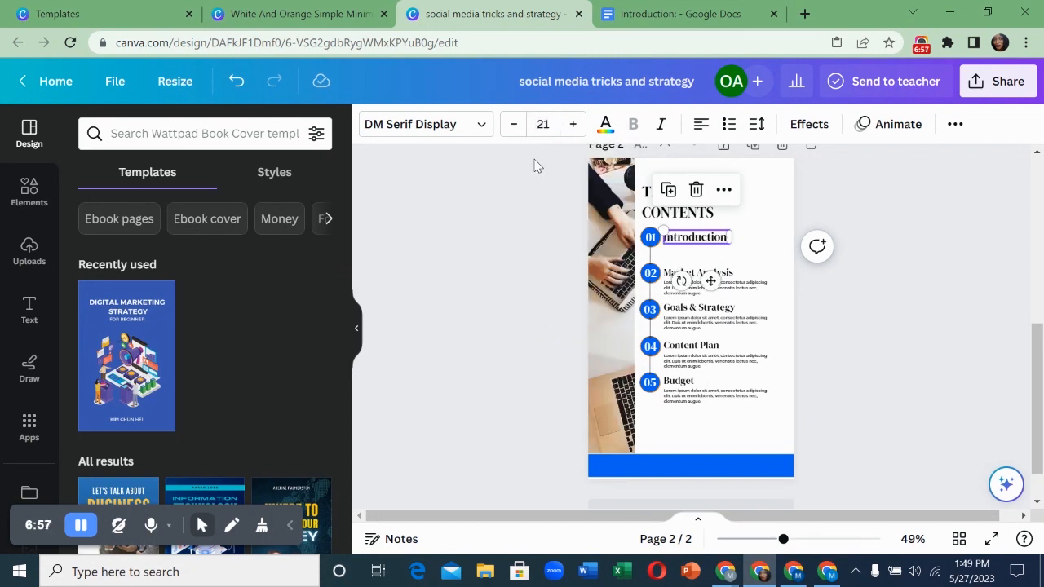
click(738, 277)
- Change the second entry's circle number from 02 to 05
double_click(728, 272)
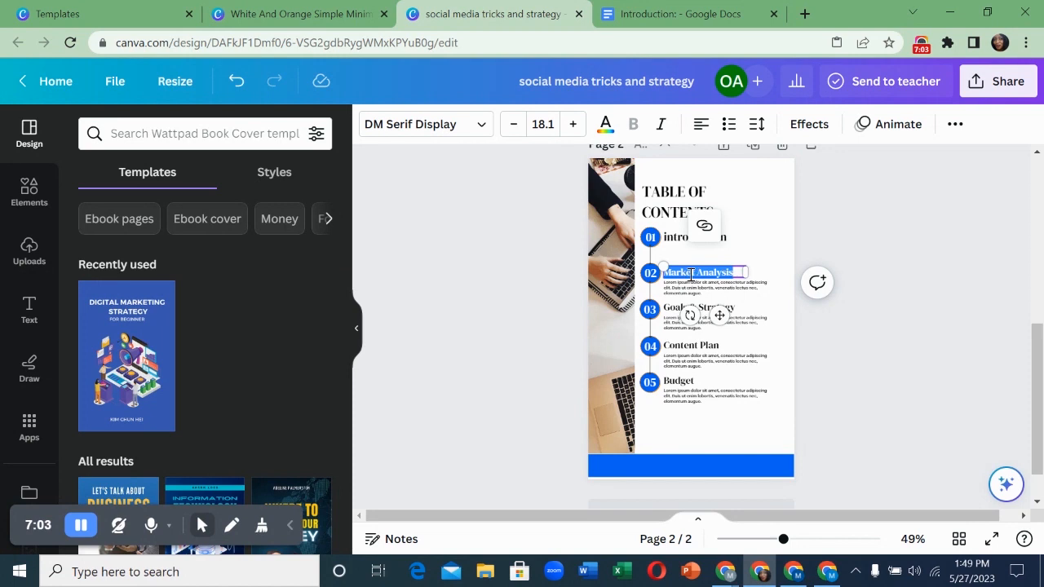
click(653, 276)
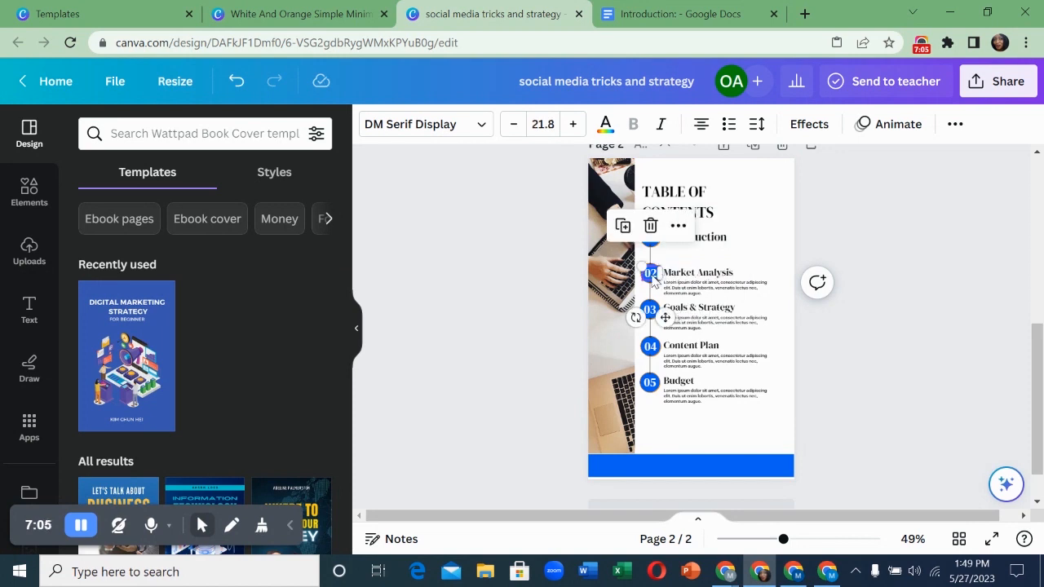
click(651, 275)
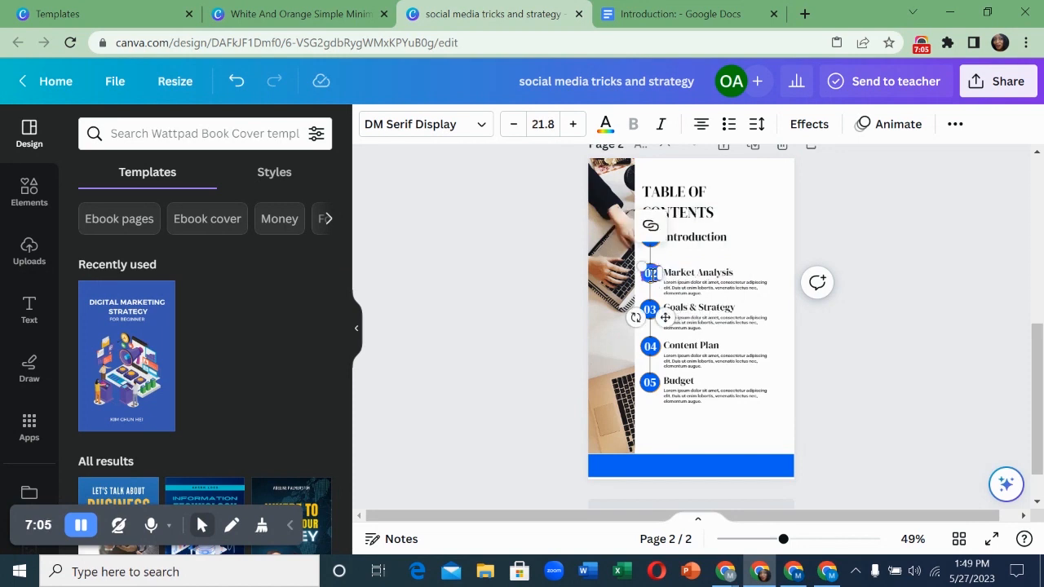
double_click(653, 274)
text(5)
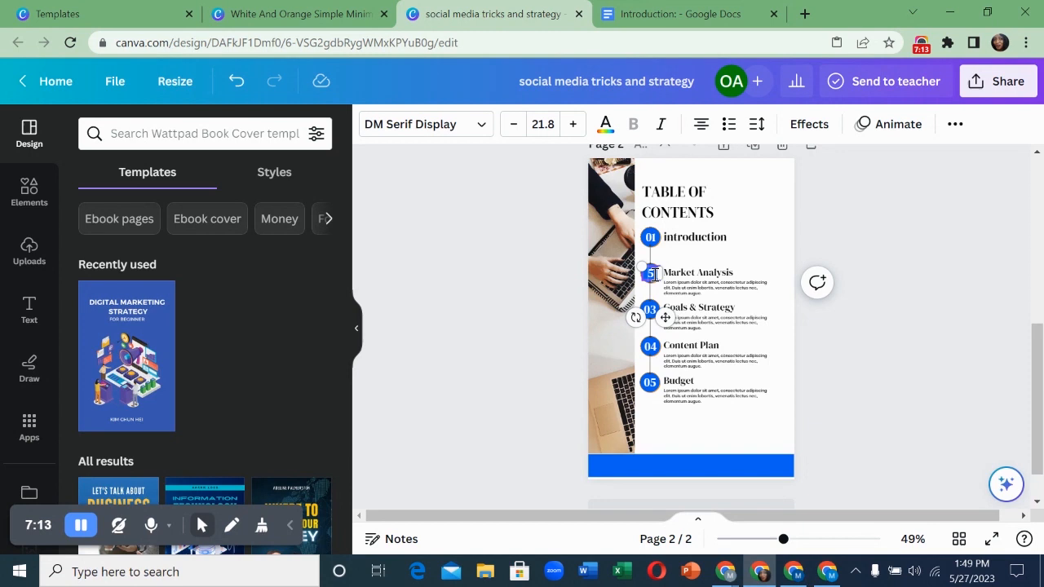
text(0)
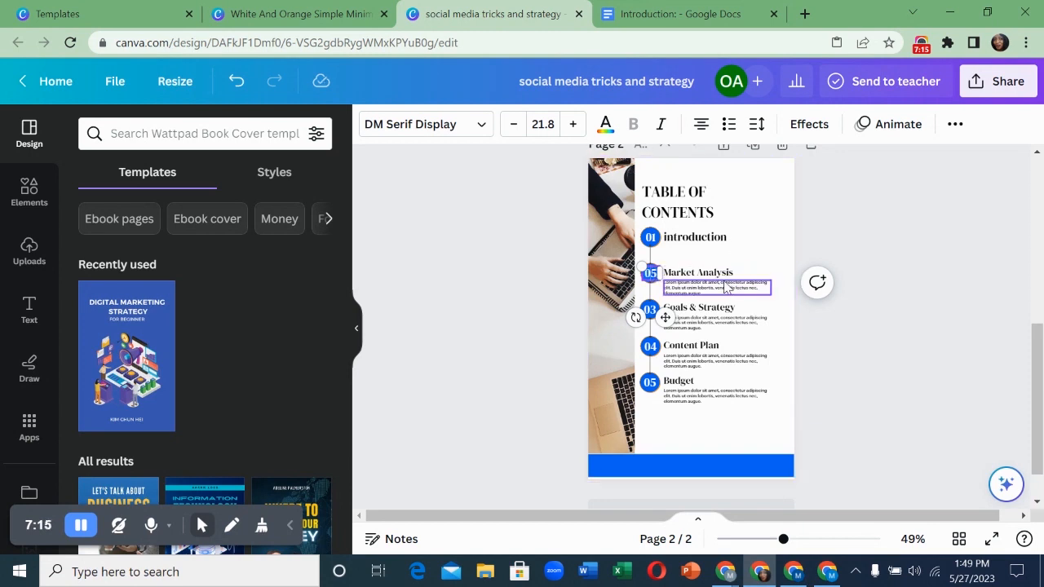
- Replace 'Market Analysis' with 'strategy &Tricks' and delete its placeholder description
click(726, 275)
click(724, 272)
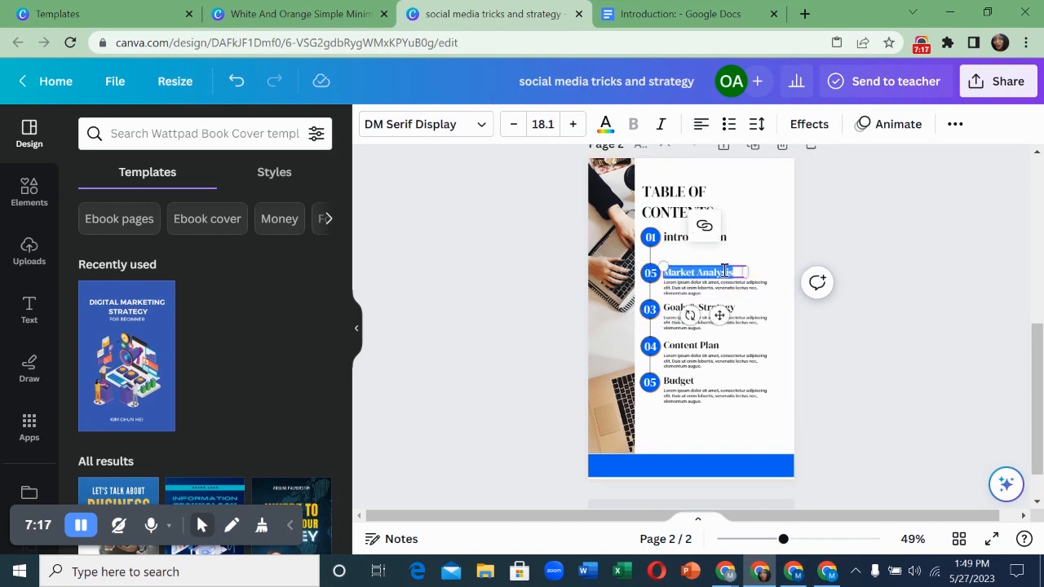
key(BackSpace)
text(strategy)
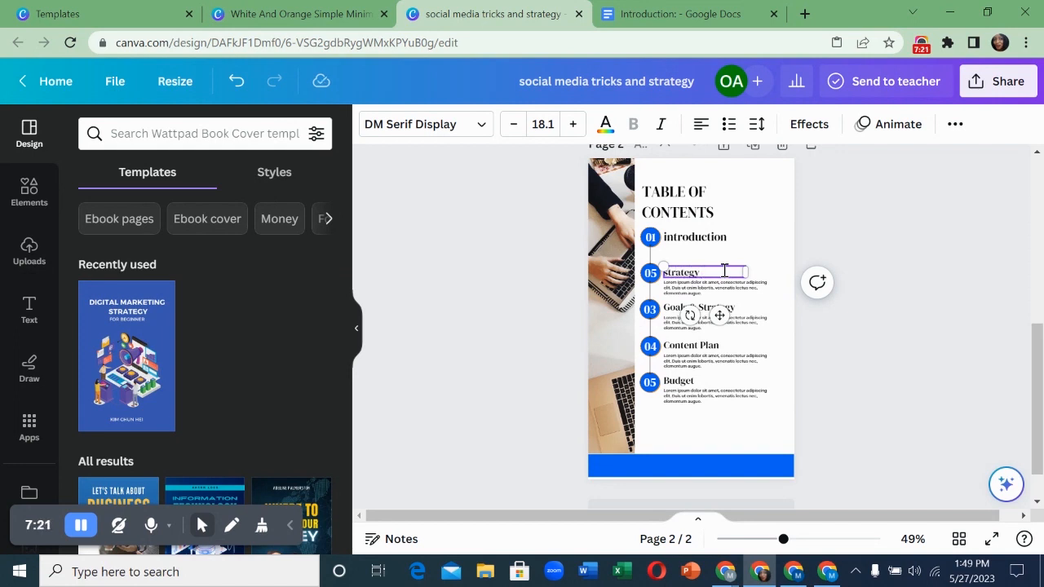
text( &Tricks)
click(737, 287)
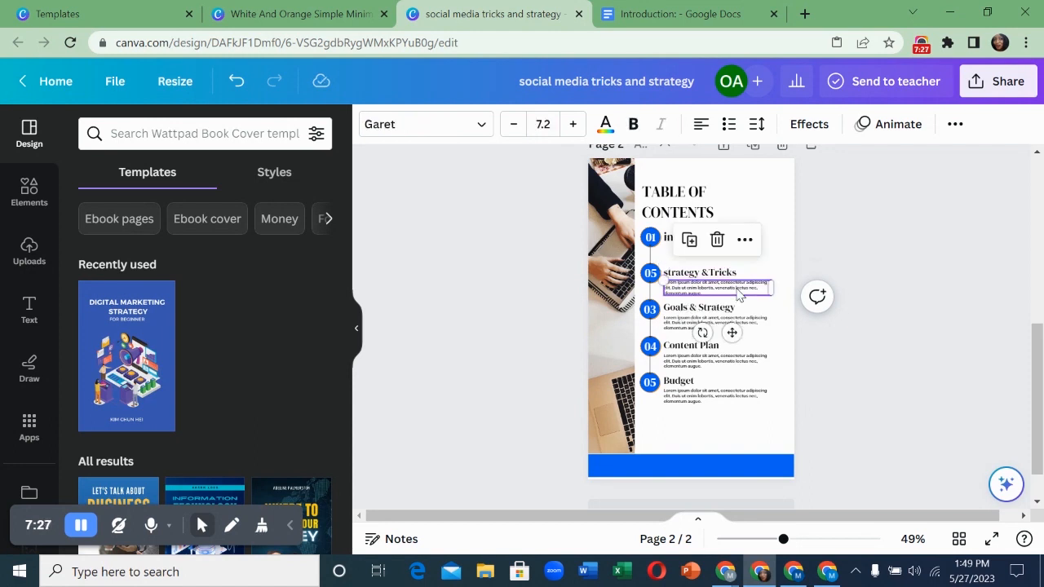
key(Delete)
- Set 'strategy &Tricks' to size 21 and widen its box onto one line
click(730, 275)
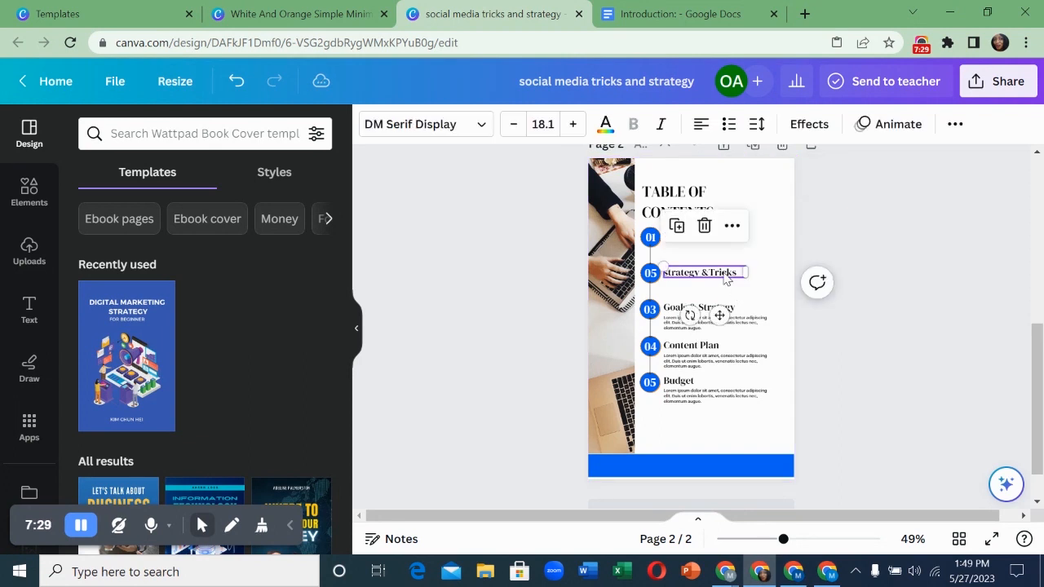
click(715, 243)
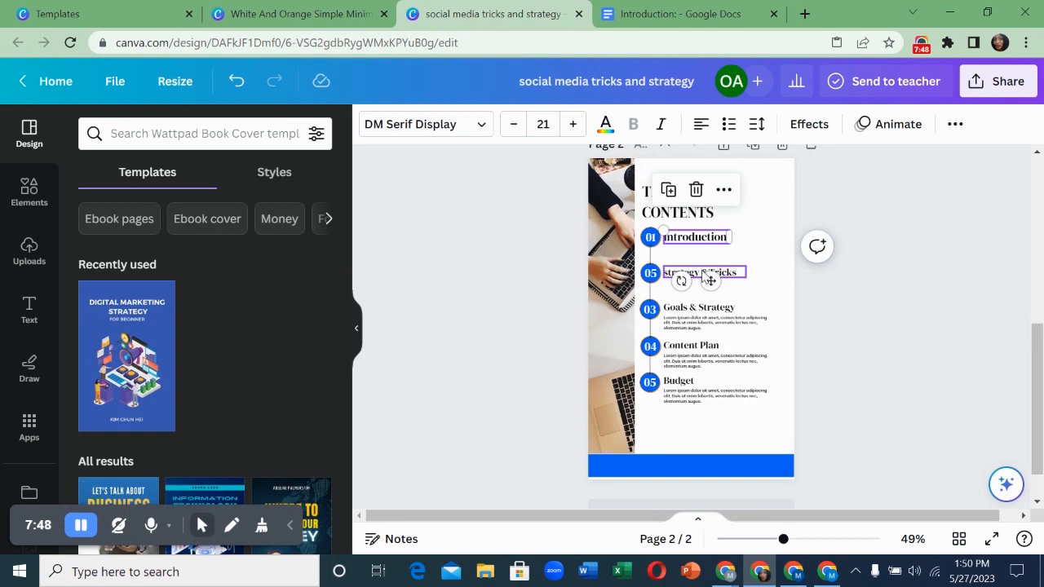
click(708, 242)
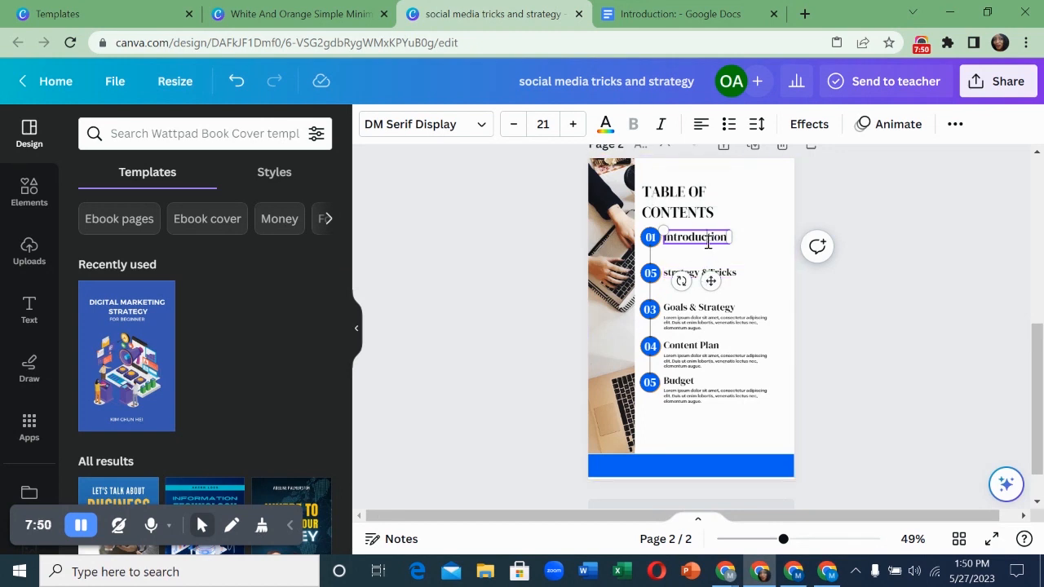
click(721, 276)
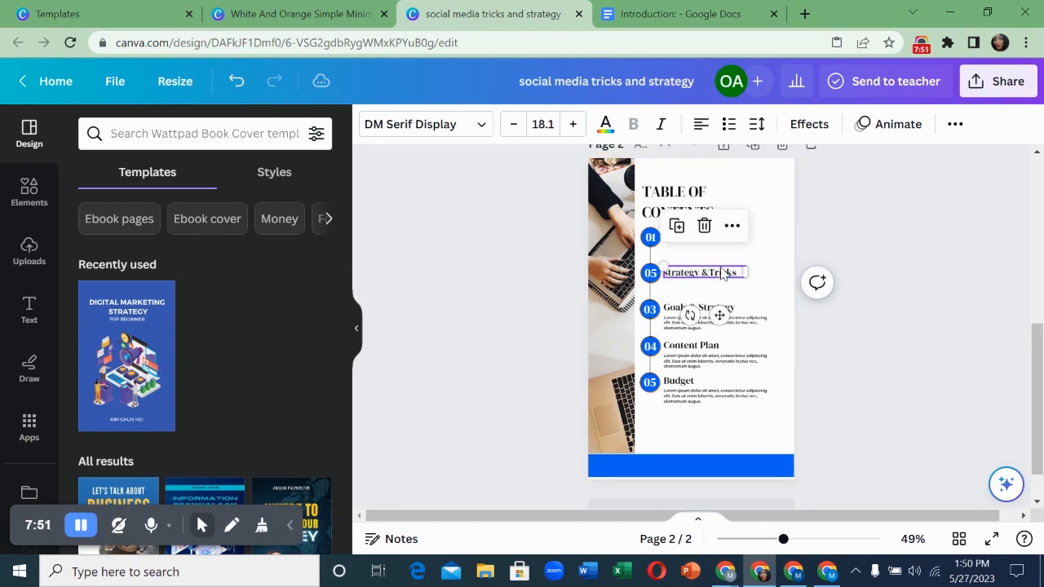
click(558, 124)
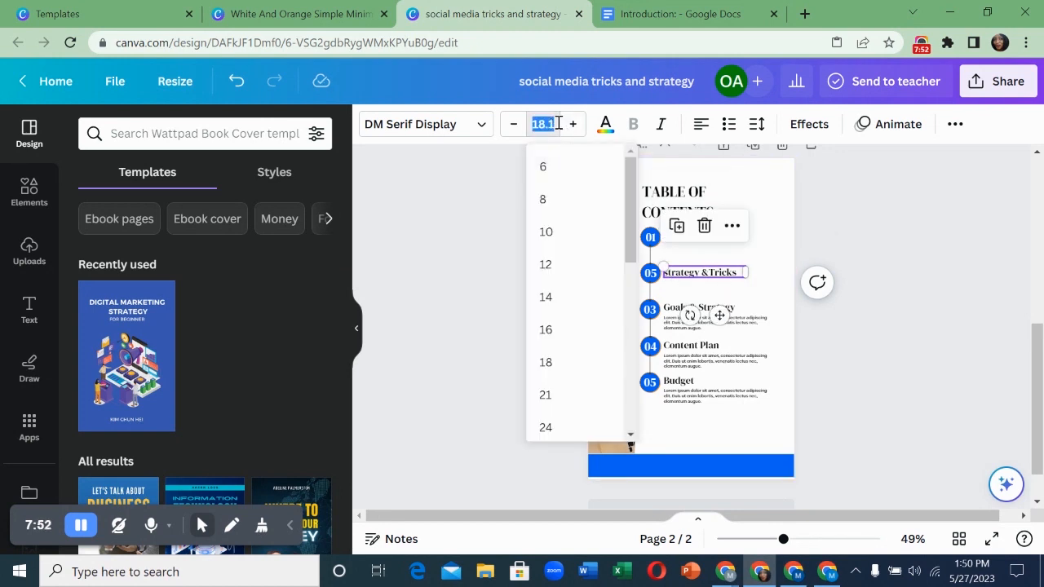
click(545, 395)
drag(745, 280, 761, 279)
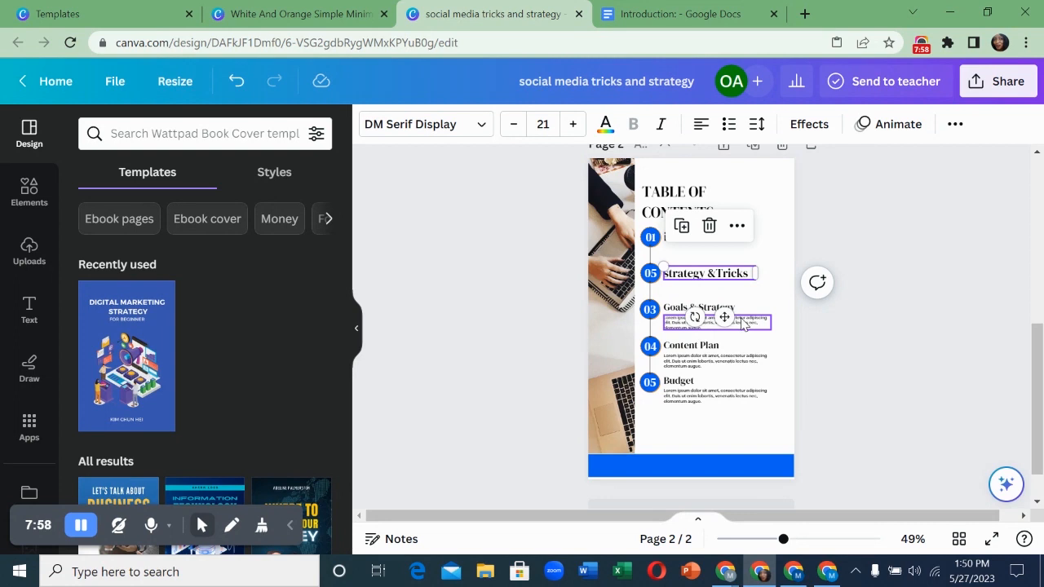
- Delete the lorem ipsum descriptions under Goals & Strategy, Content Plan and Budget
click(740, 326)
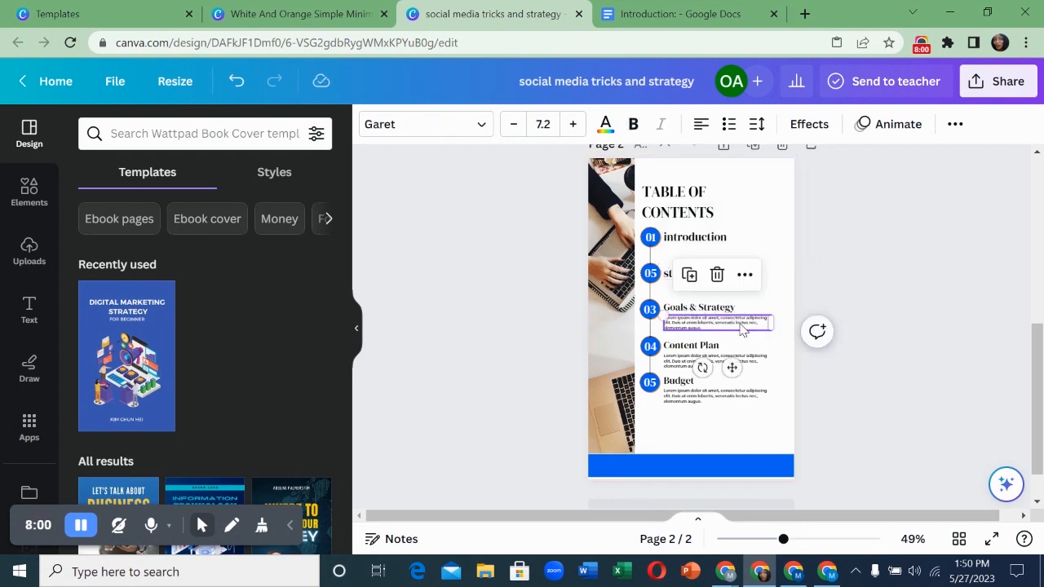
key(Delete)
click(728, 363)
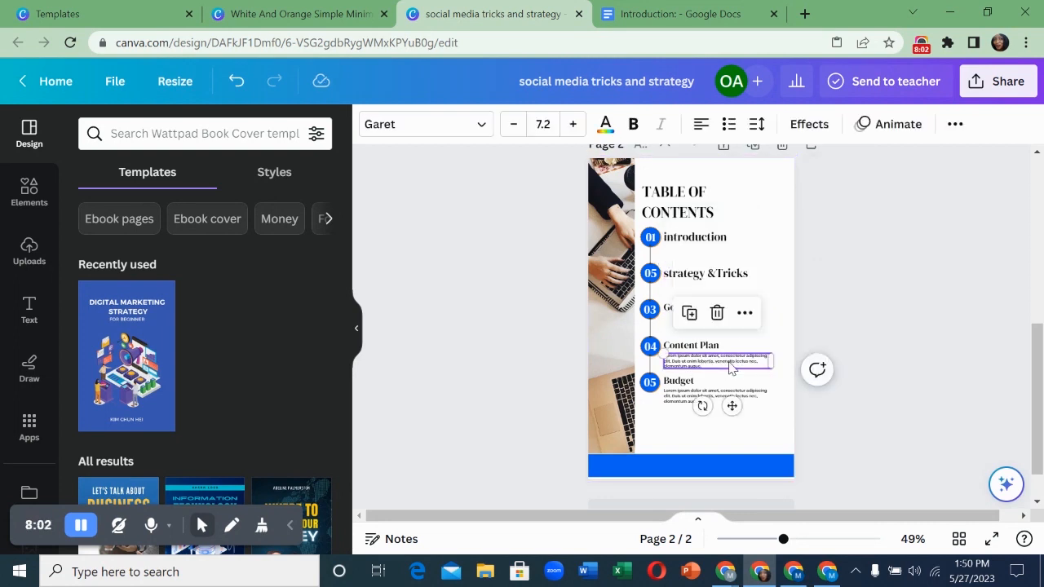
key(Delete)
click(735, 394)
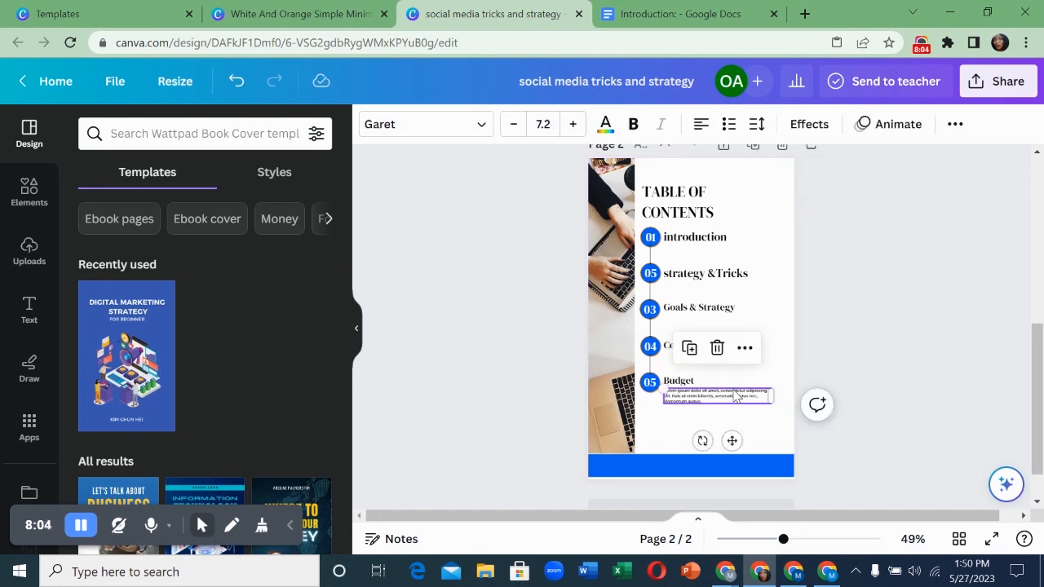
key(Delete)
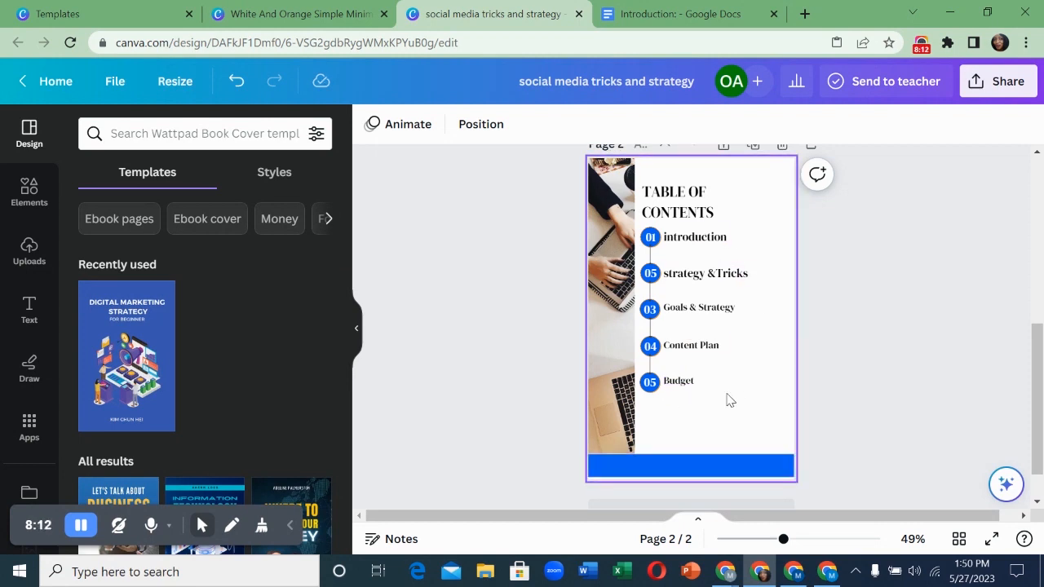
- Scale down the contents list and reposition the Budget entry, deleting its temporary duplicate
drag(638, 224, 732, 363)
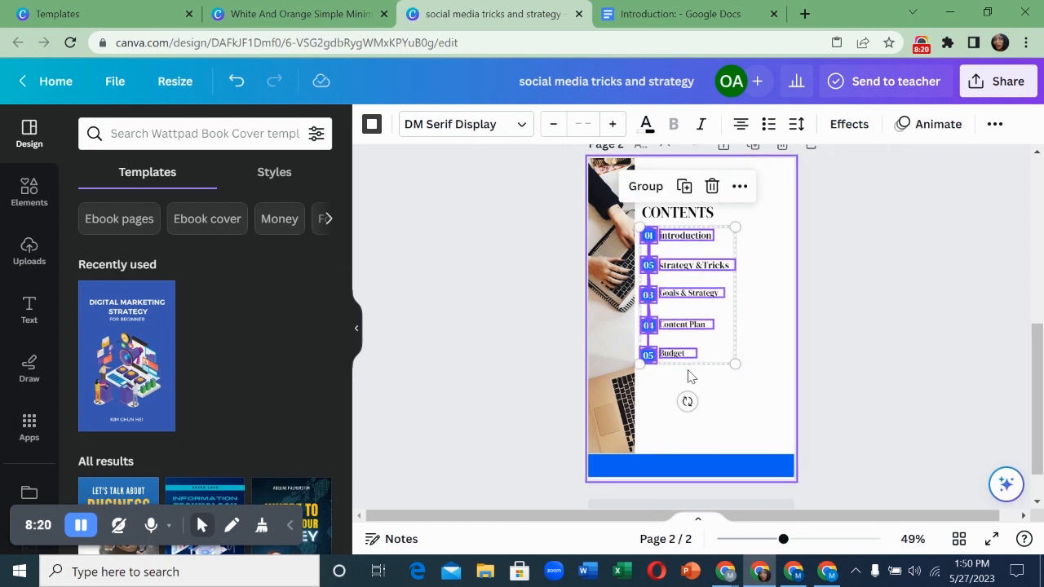
click(691, 375)
click(672, 363)
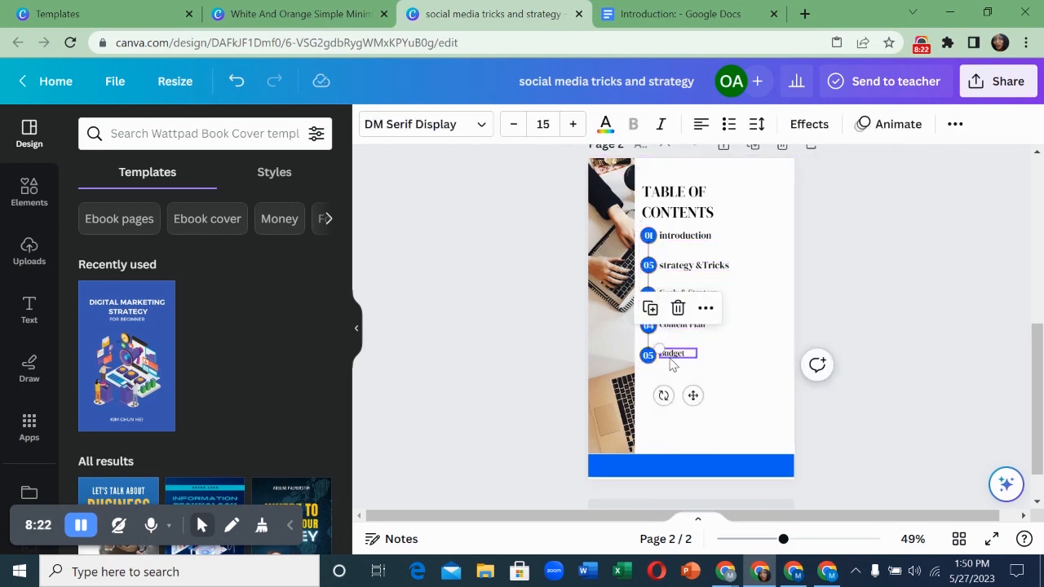
click(650, 308)
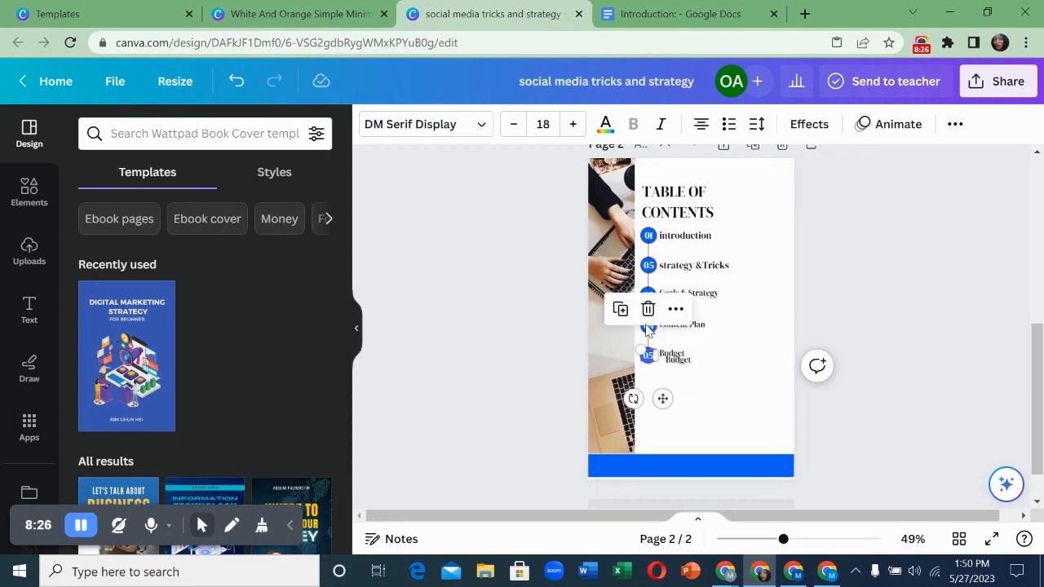
click(653, 359)
mouse_move(658, 368)
mouse_down()
mouse_move(661, 390)
mouse_move(674, 360)
mouse_move(665, 353)
mouse_up()
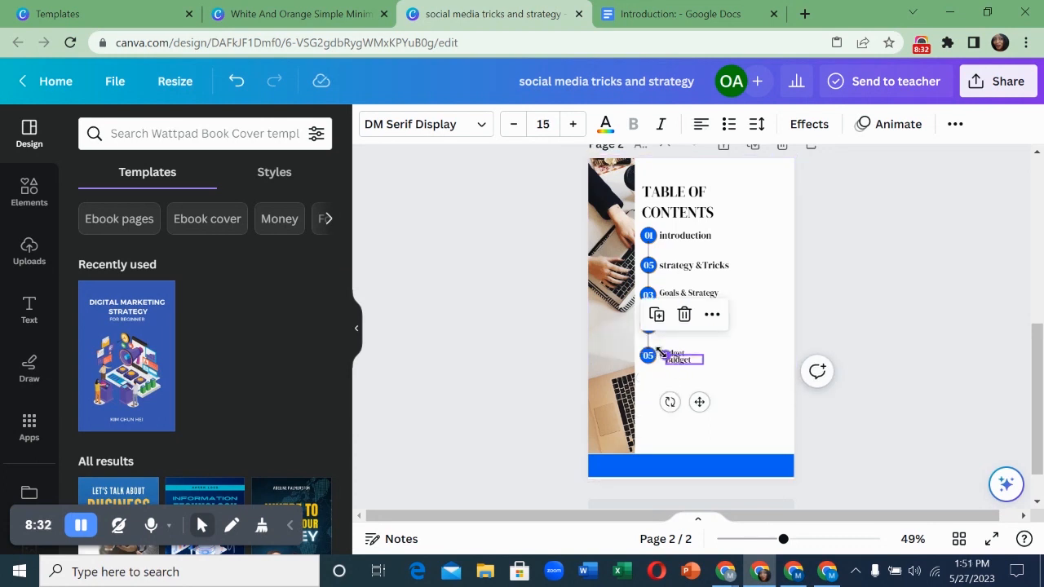
click(684, 314)
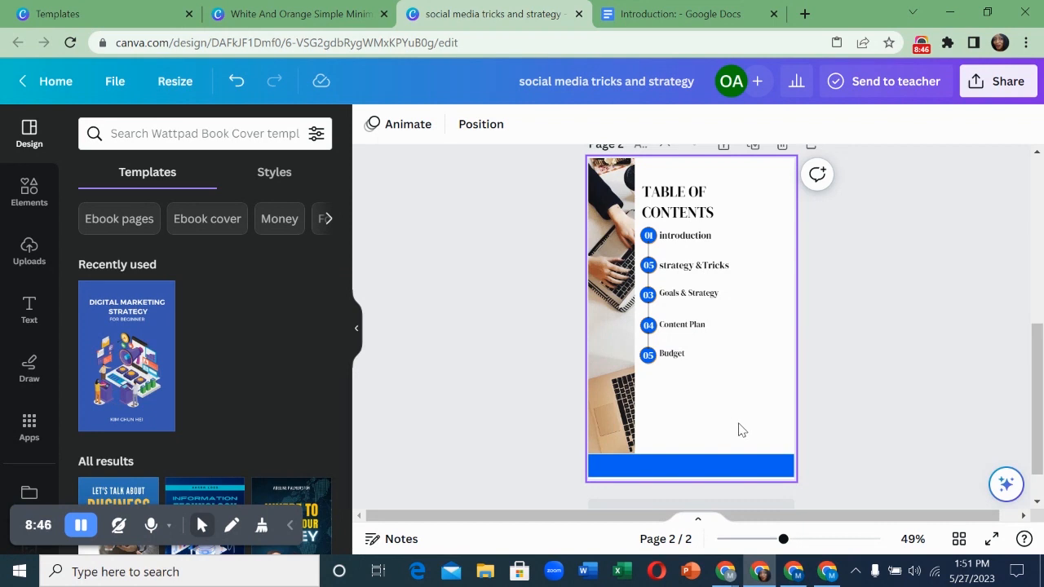
- Duplicate the table of contents page to create page 3
scroll(740, 430, down, 1)
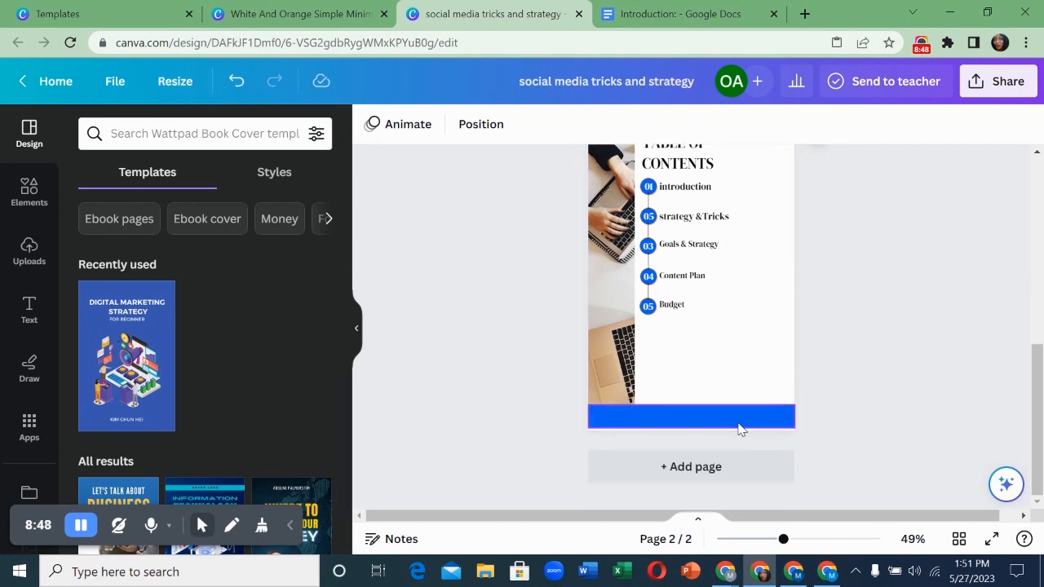
scroll(713, 359, up, 2)
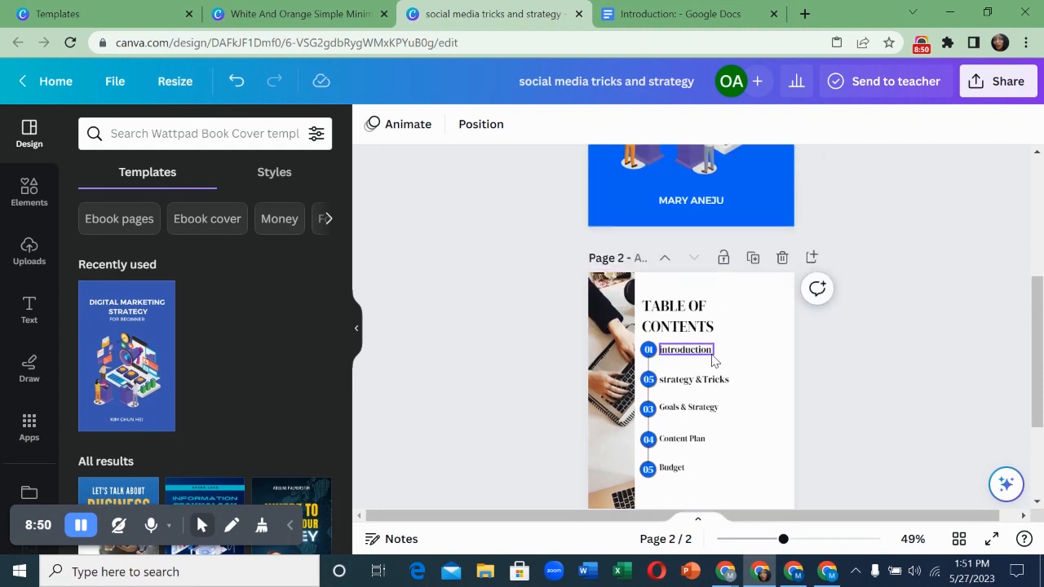
click(749, 284)
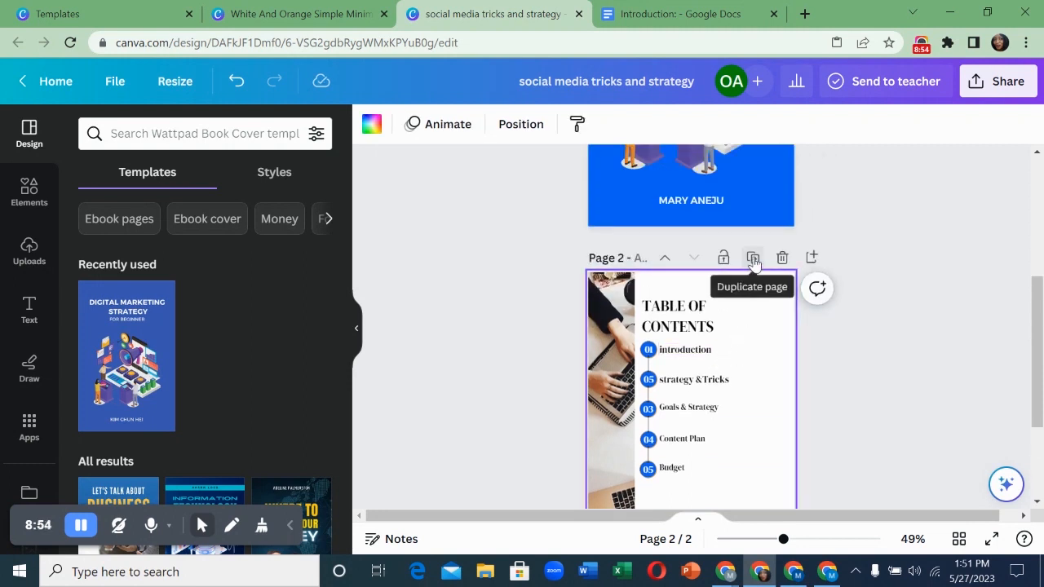
click(752, 260)
scroll(720, 303, down, 1)
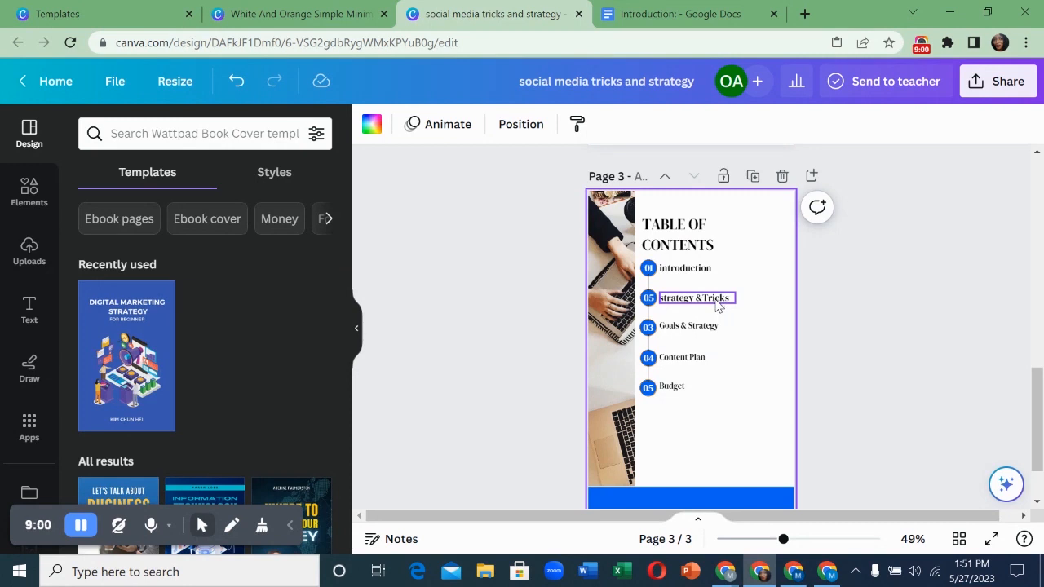
- Delete the heading, photo strip, 01 number and grouped list from page 3
click(662, 237)
key(Delete)
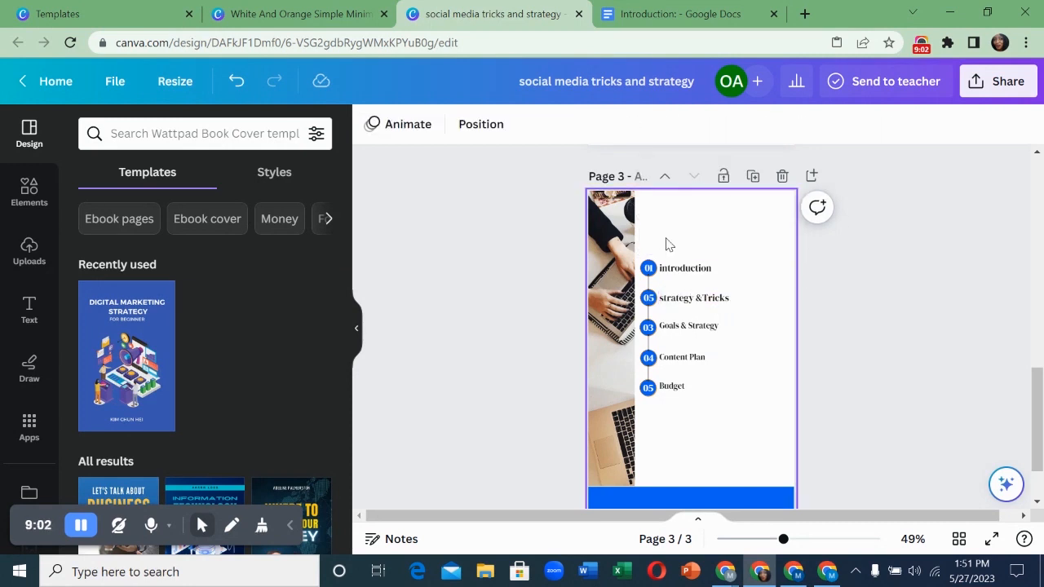
click(625, 243)
key(Delete)
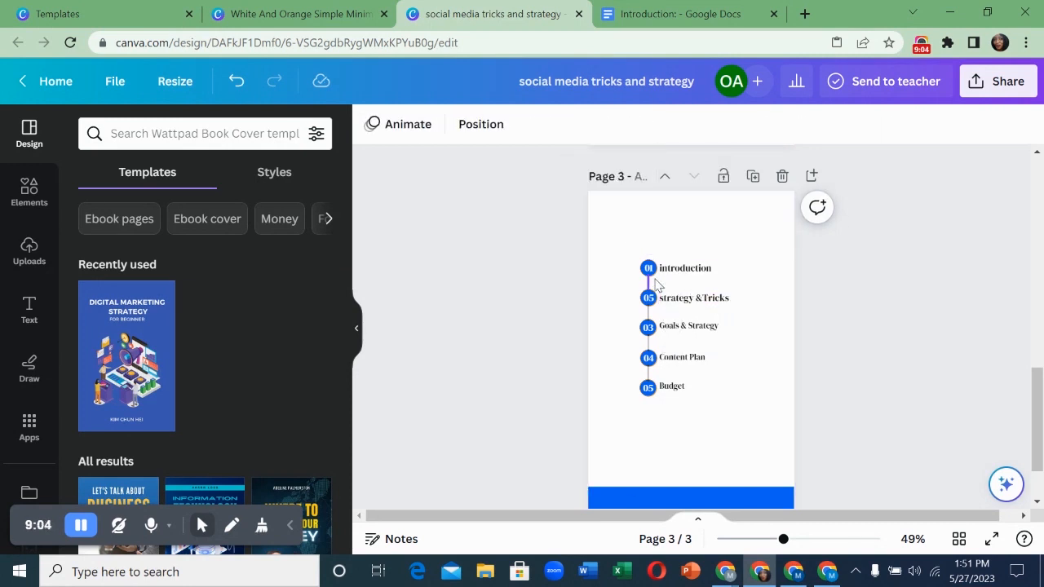
click(648, 269)
key(Delete)
drag(621, 251, 758, 435)
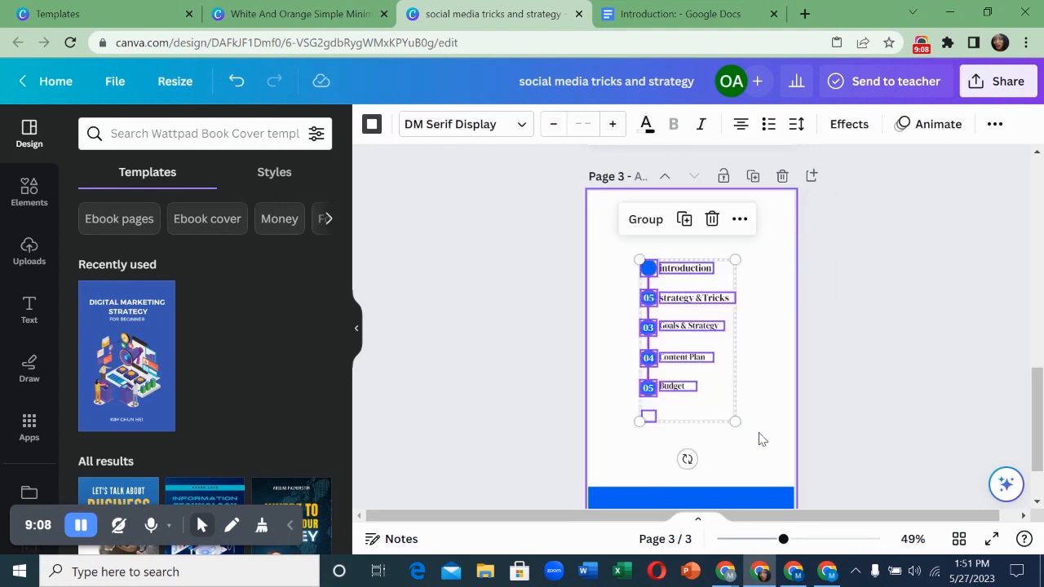
key(Delete)
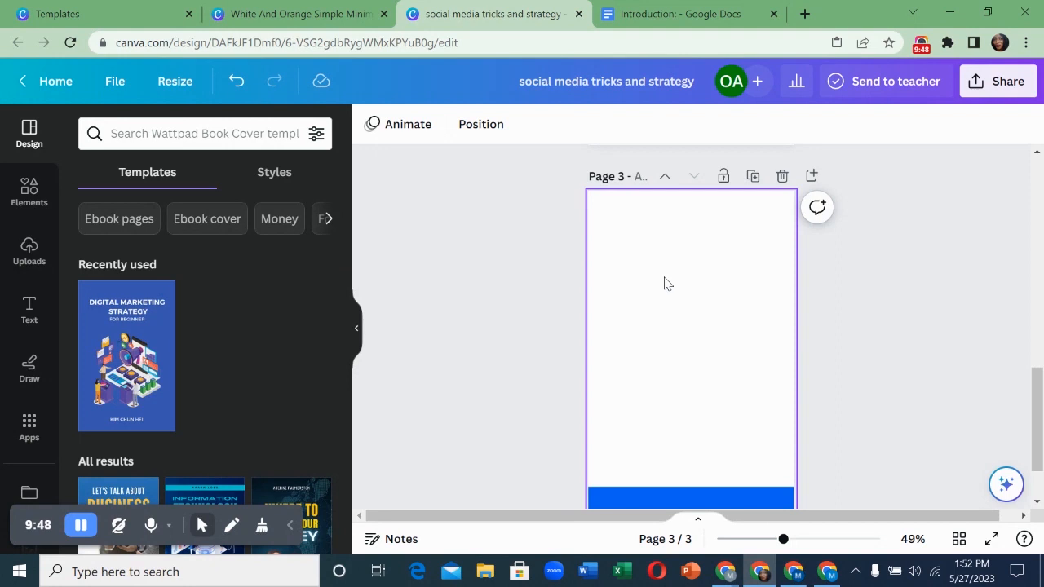
click(665, 283)
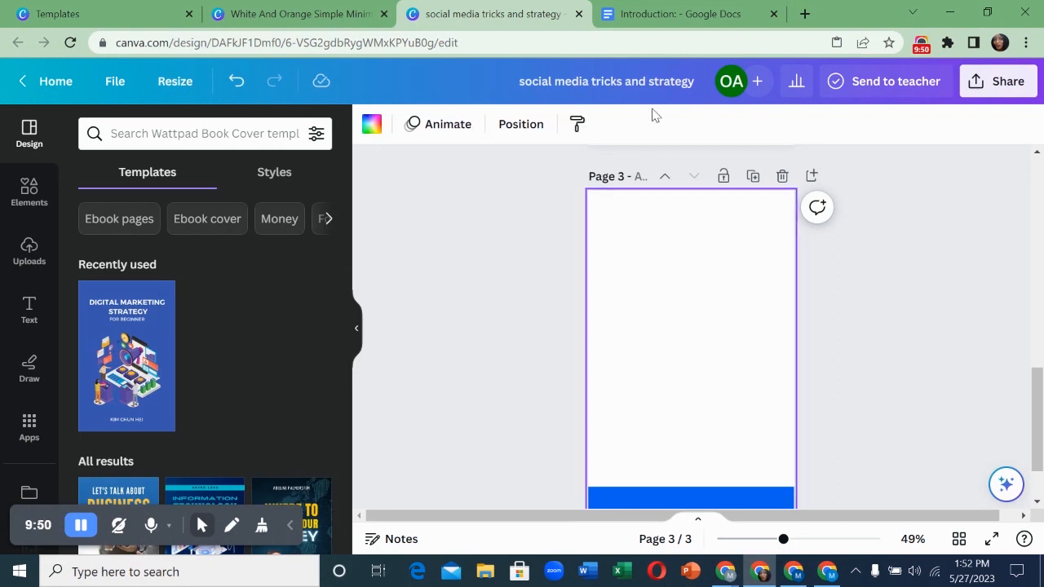
- Copy the Google Docs text from 'Introduction:' through 'companion.' and return to Canva
click(652, 6)
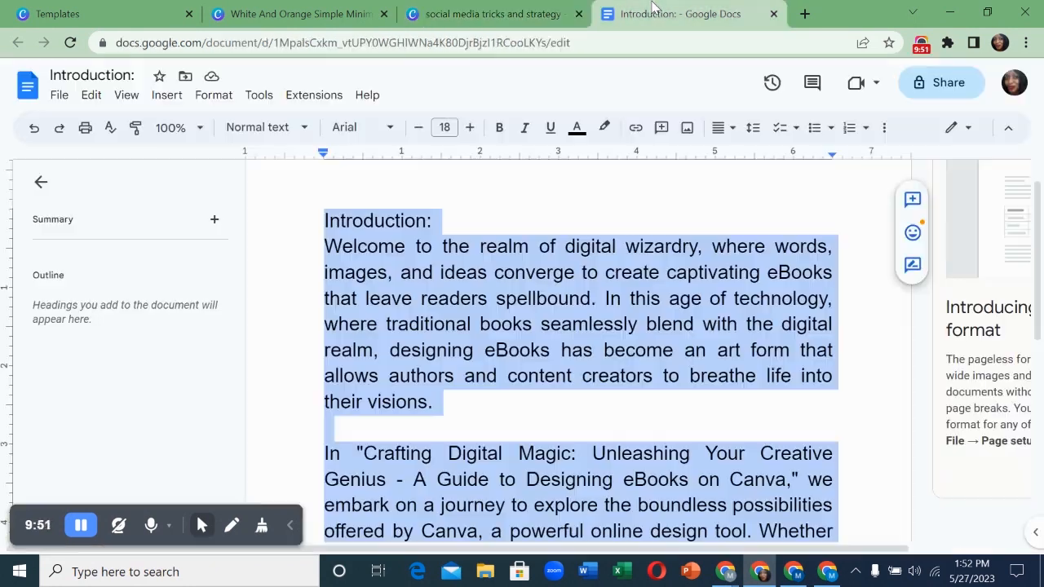
click(576, 272)
scroll(561, 303, down, 1)
scroll(289, 272, up, 1)
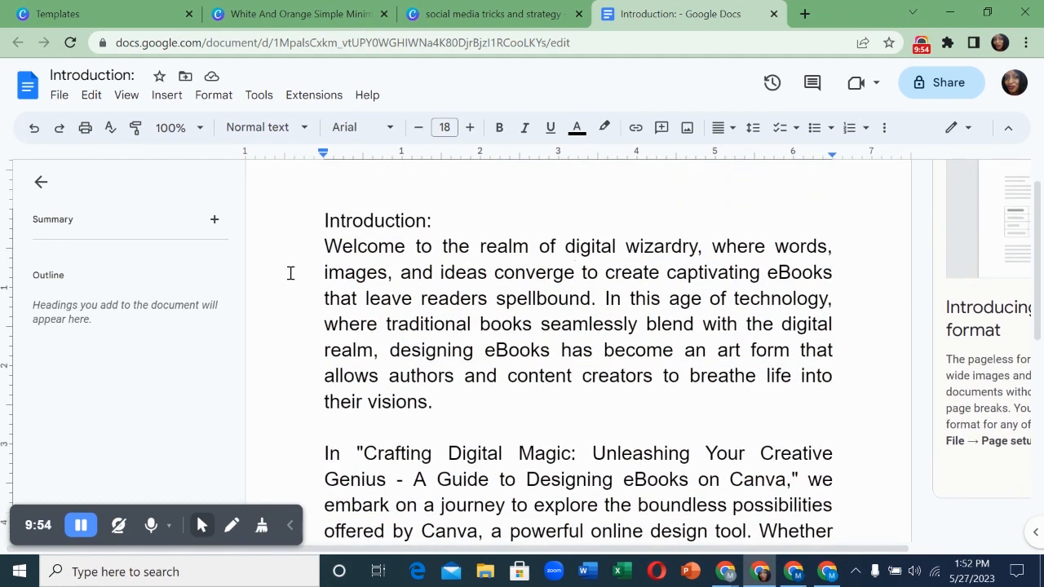
drag(312, 221, 820, 539)
scroll(747, 446, down, 2)
drag(747, 447, 747, 447)
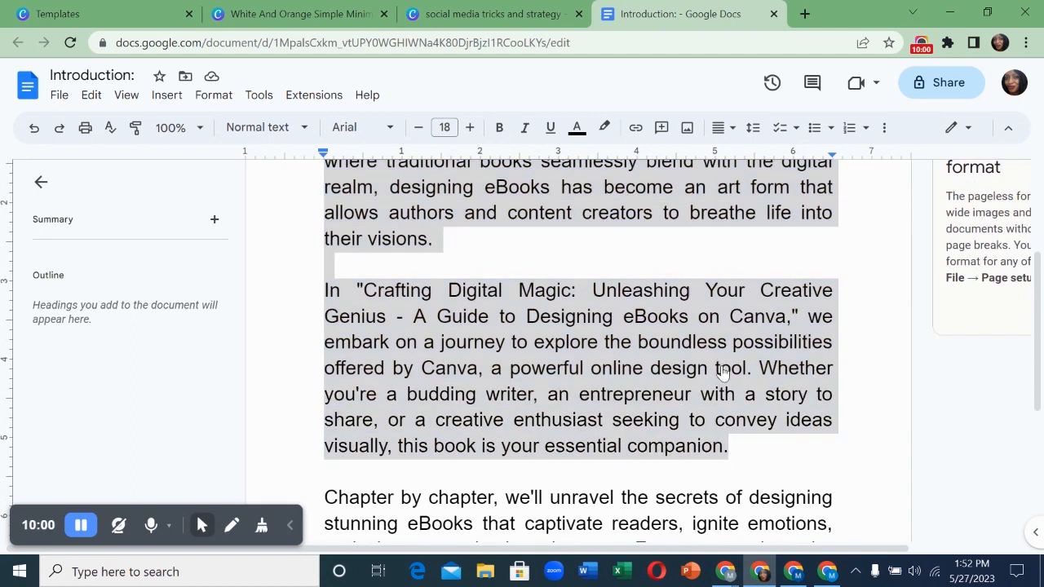
right_click(722, 371)
click(746, 171)
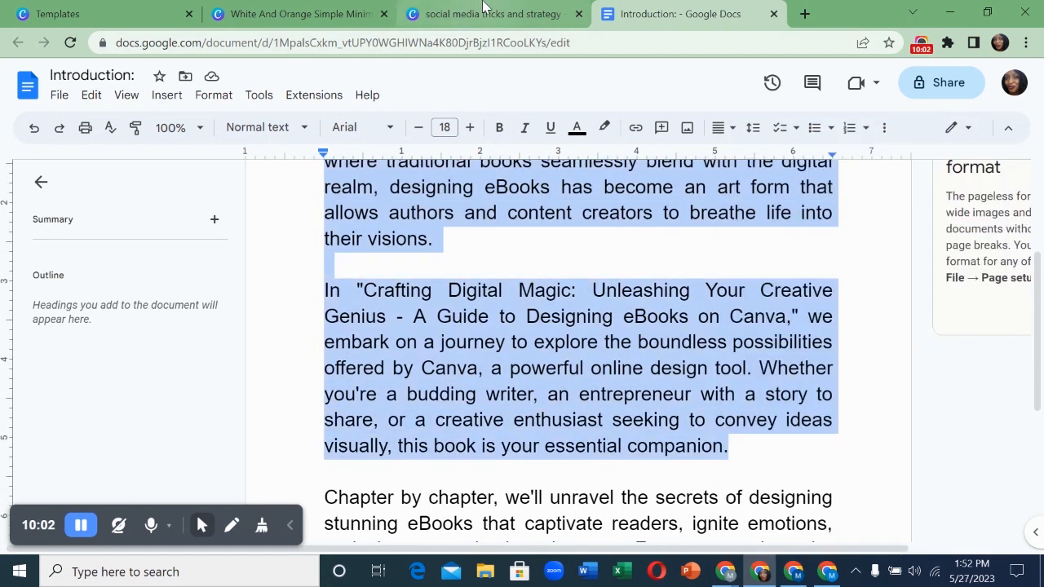
click(484, 10)
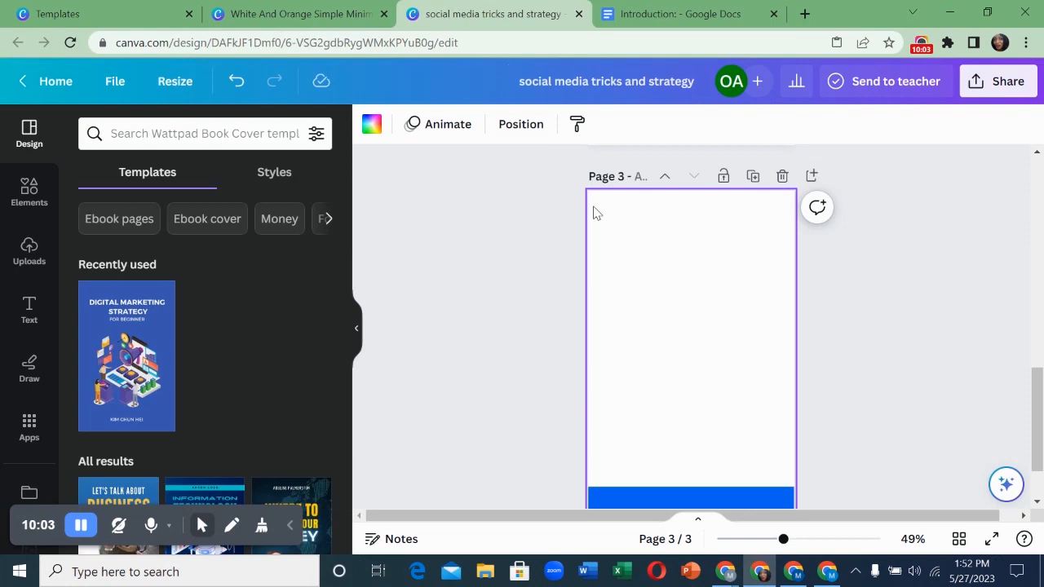
- Paste the Introduction text onto page 3, shrink its box to fit, and justify it
right_click(651, 274)
click(688, 356)
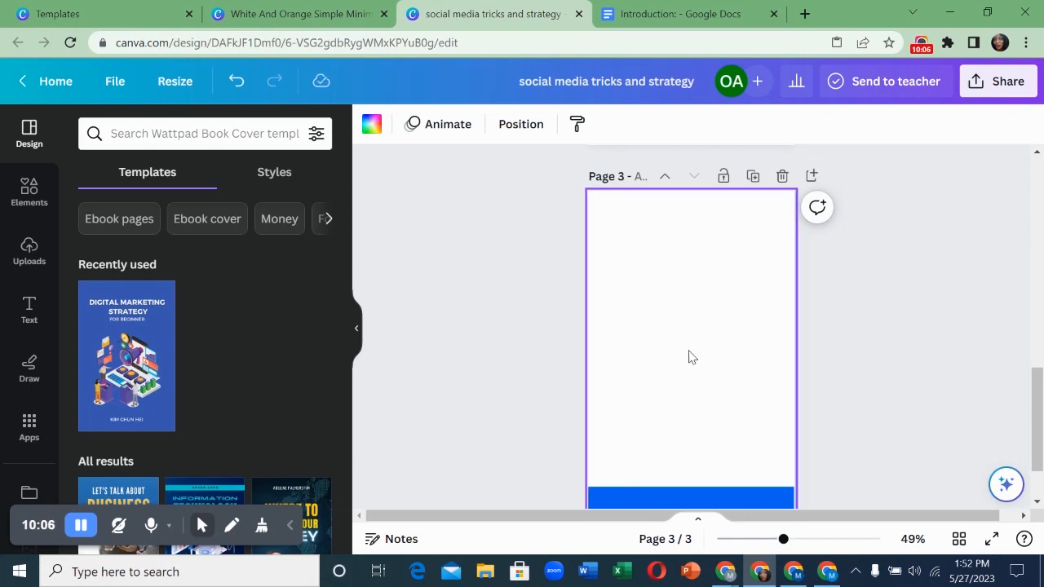
scroll(665, 337, down, 2)
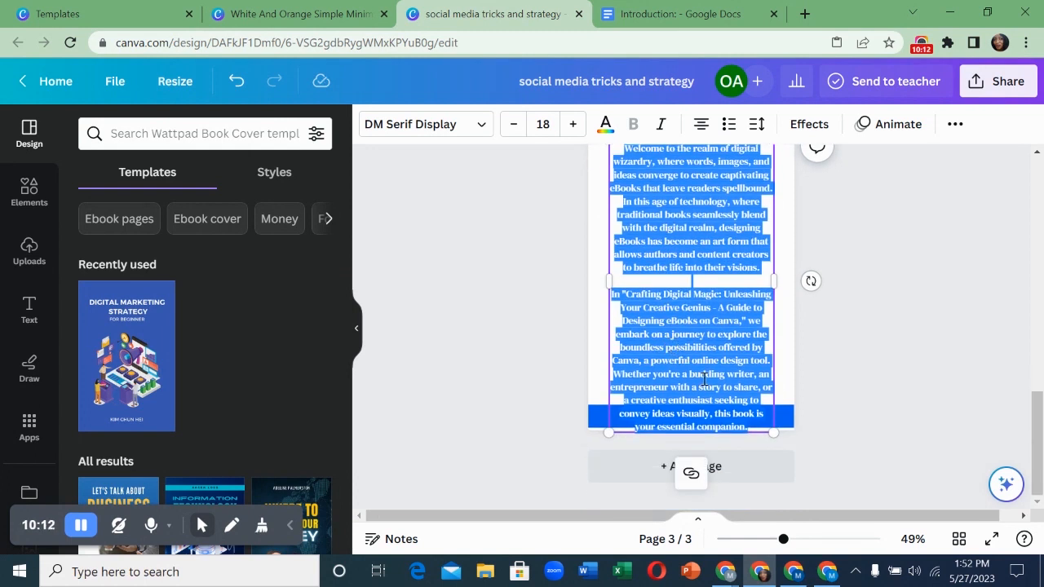
drag(770, 433, 752, 395)
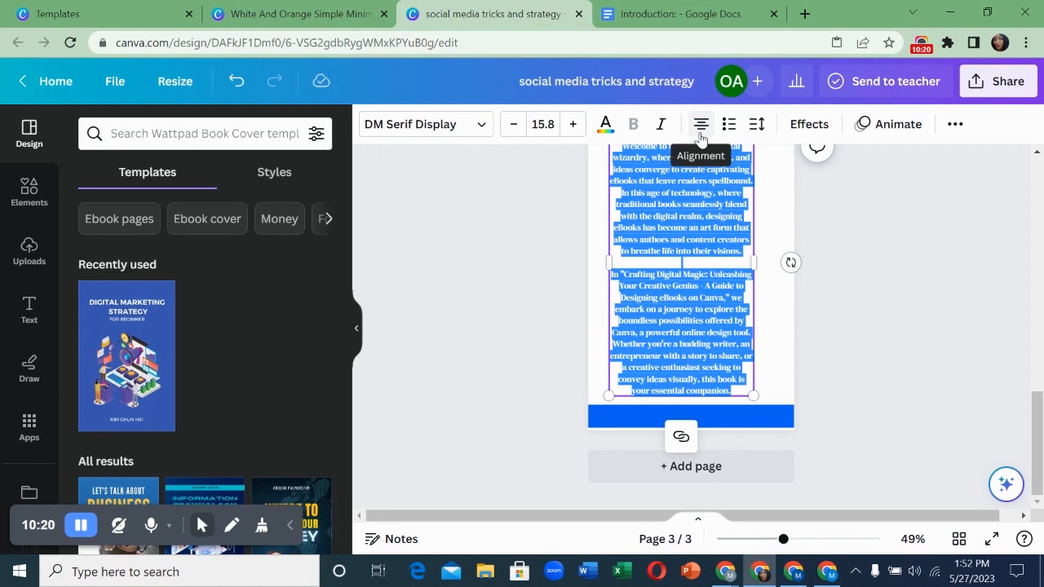
click(699, 124)
click(700, 124)
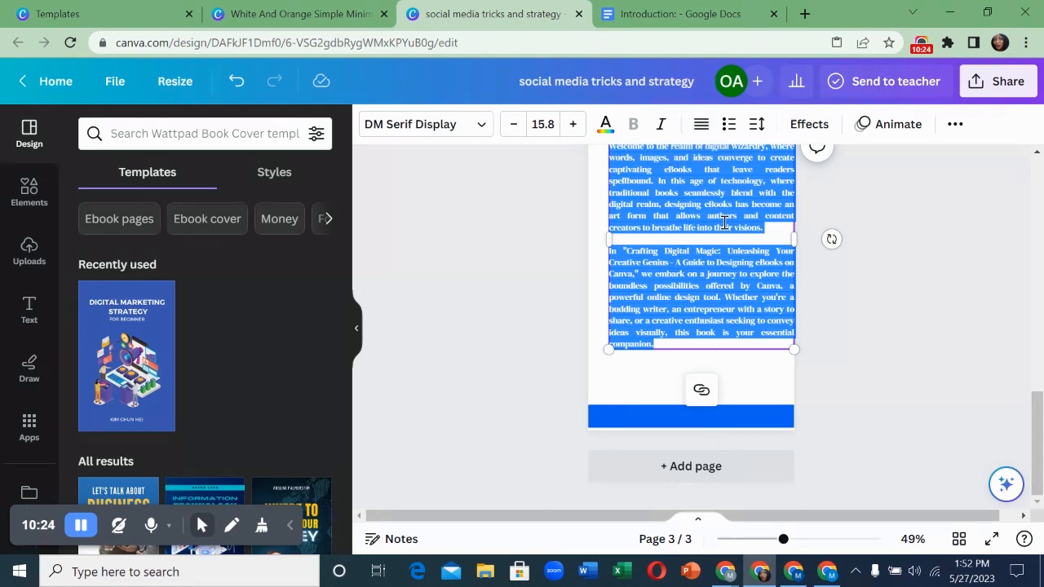
scroll(723, 222, up, 2)
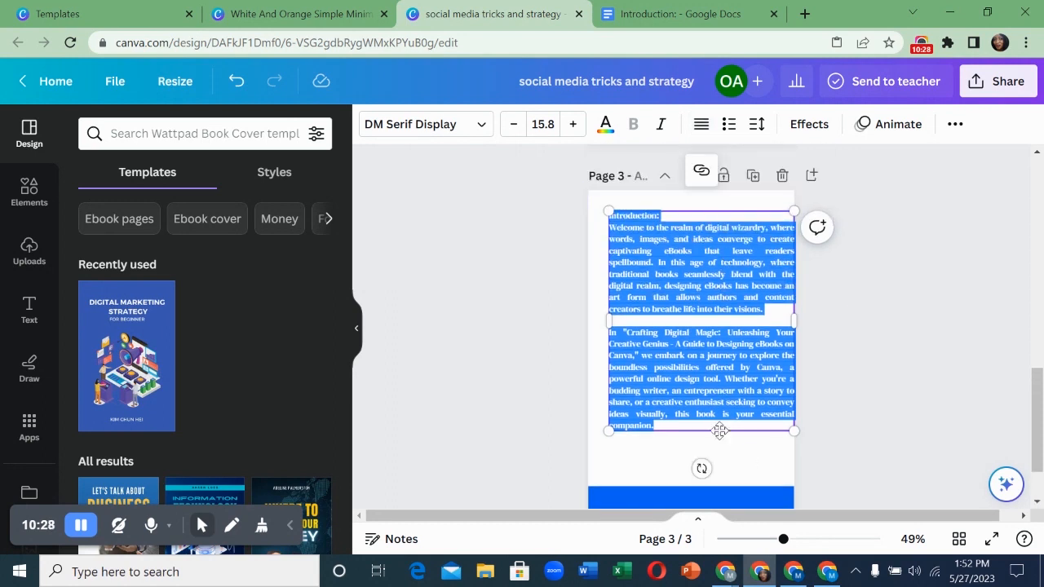
drag(720, 431, 711, 431)
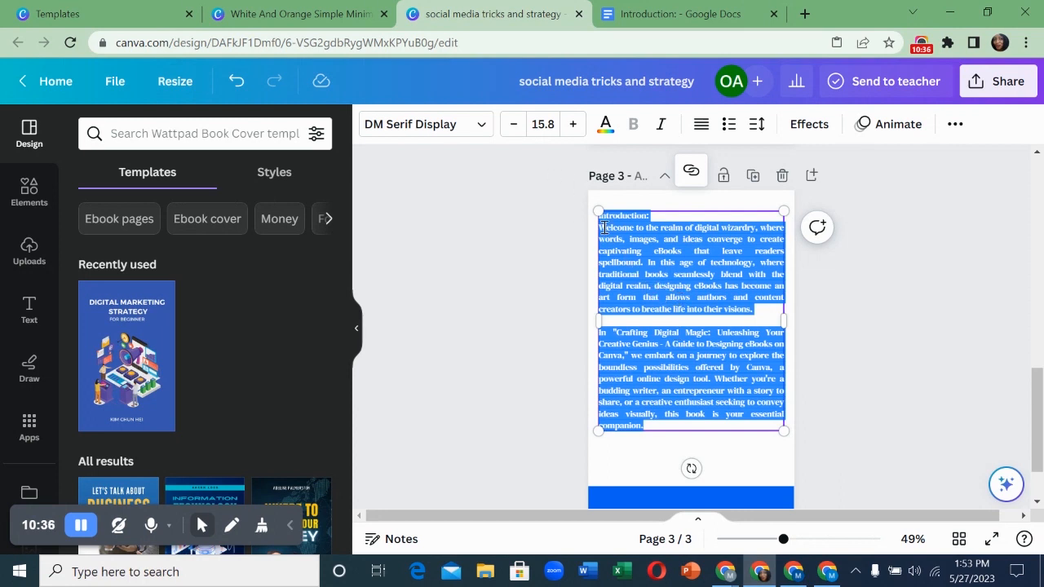
- Set the text to size 21 and widen the text box so the paragraphs reflow
click(543, 123)
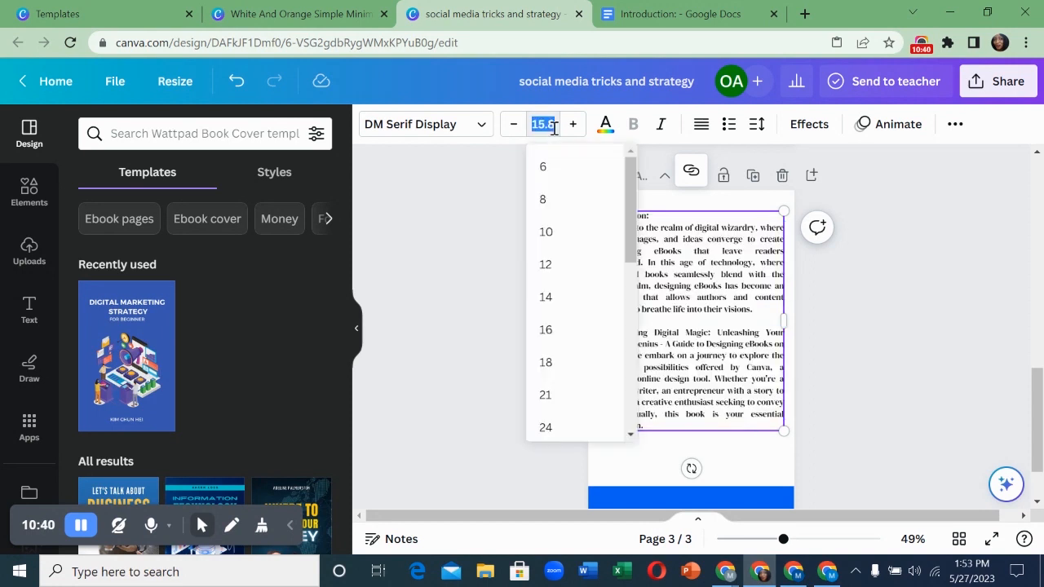
click(546, 395)
scroll(666, 395, down, 2)
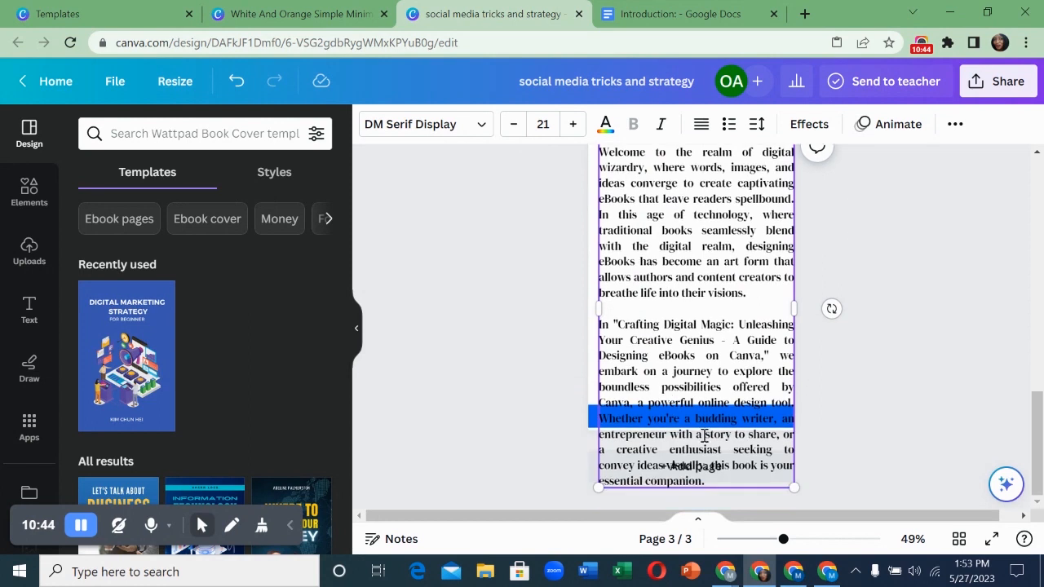
drag(795, 488, 766, 384)
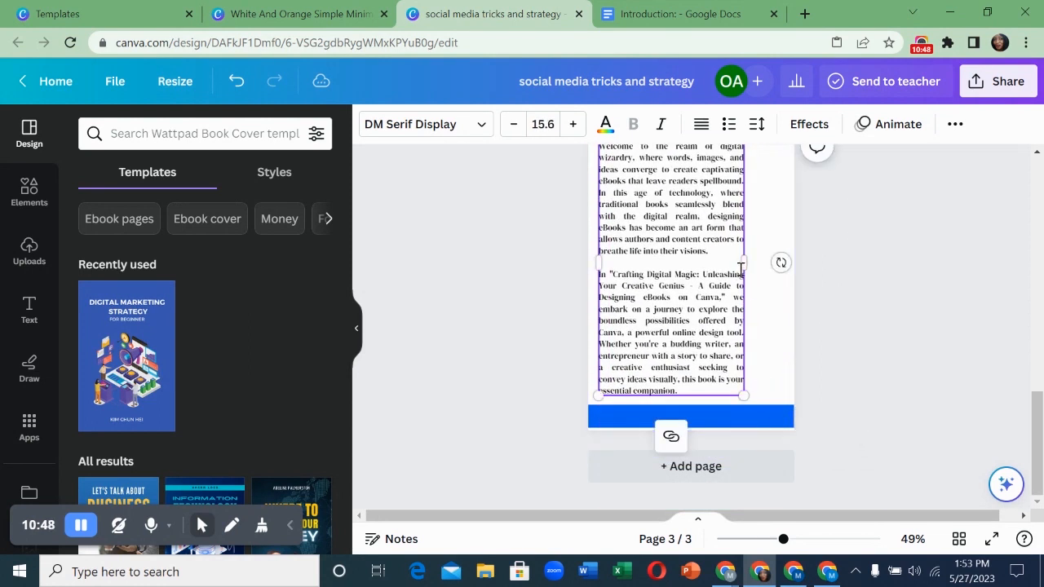
drag(745, 264, 755, 264)
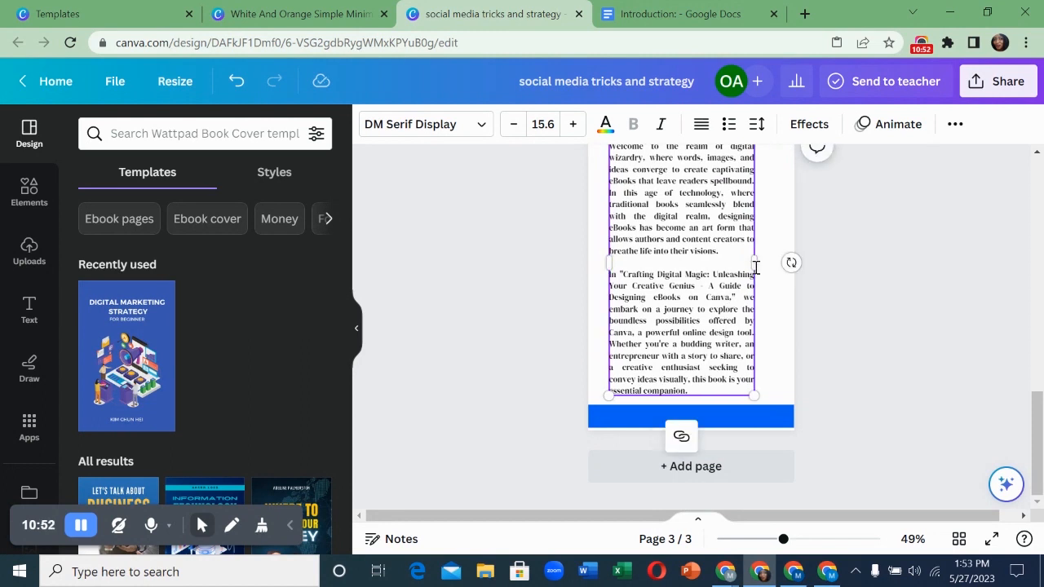
triple_click(699, 295)
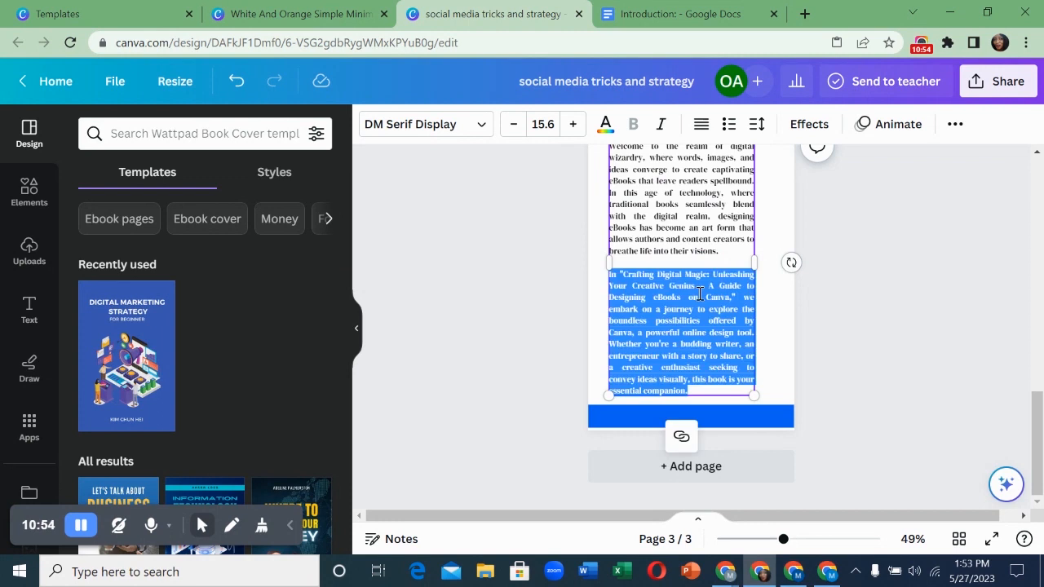
scroll(682, 259, up, 2)
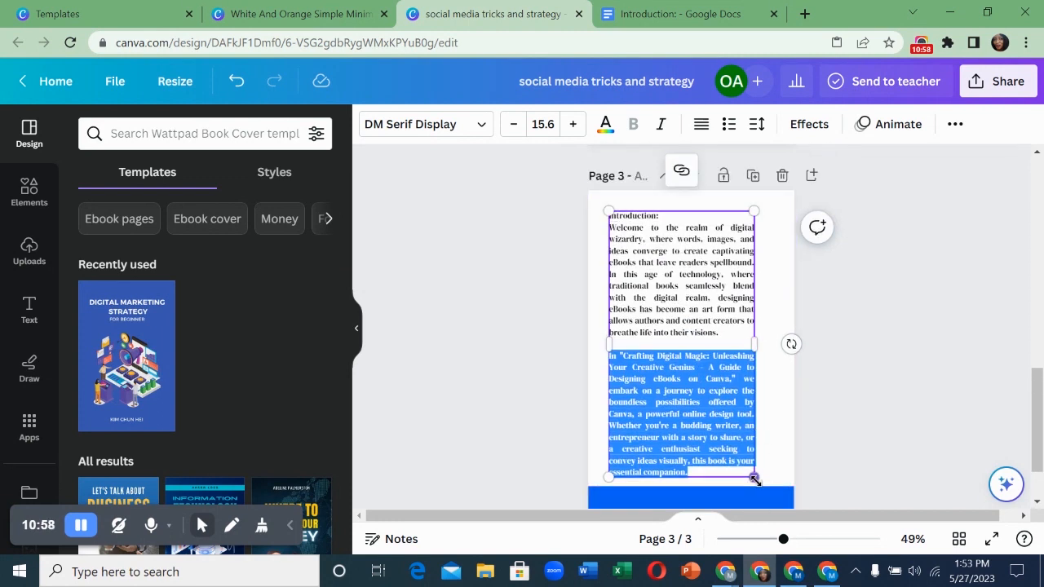
drag(753, 477, 757, 480)
drag(710, 322, 703, 310)
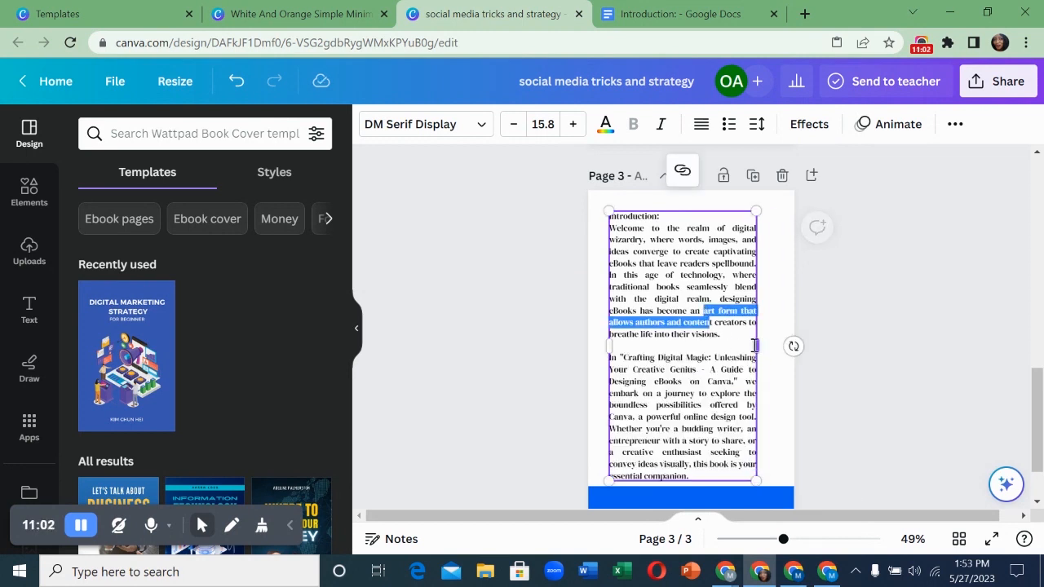
drag(757, 352, 769, 354)
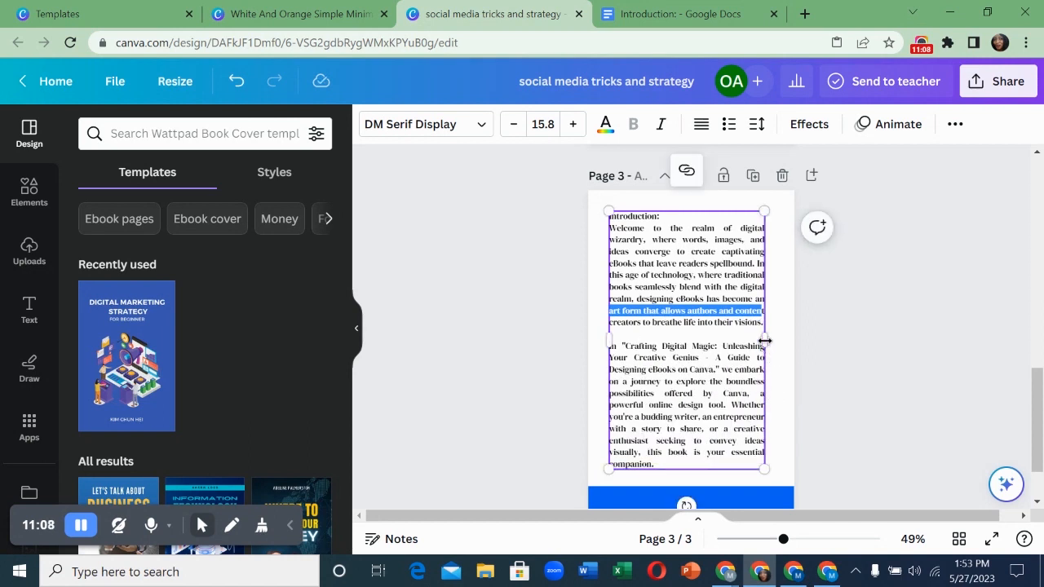
drag(764, 342, 771, 349)
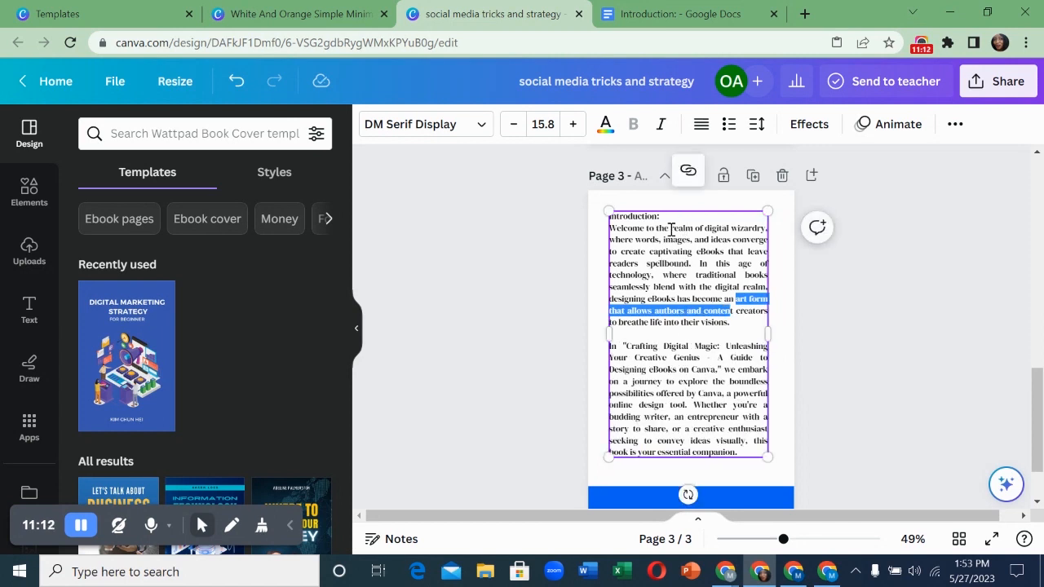
- Enlarge the 'Introduction:' heading to 17.8 and select all the text in the box
triple_click(636, 217)
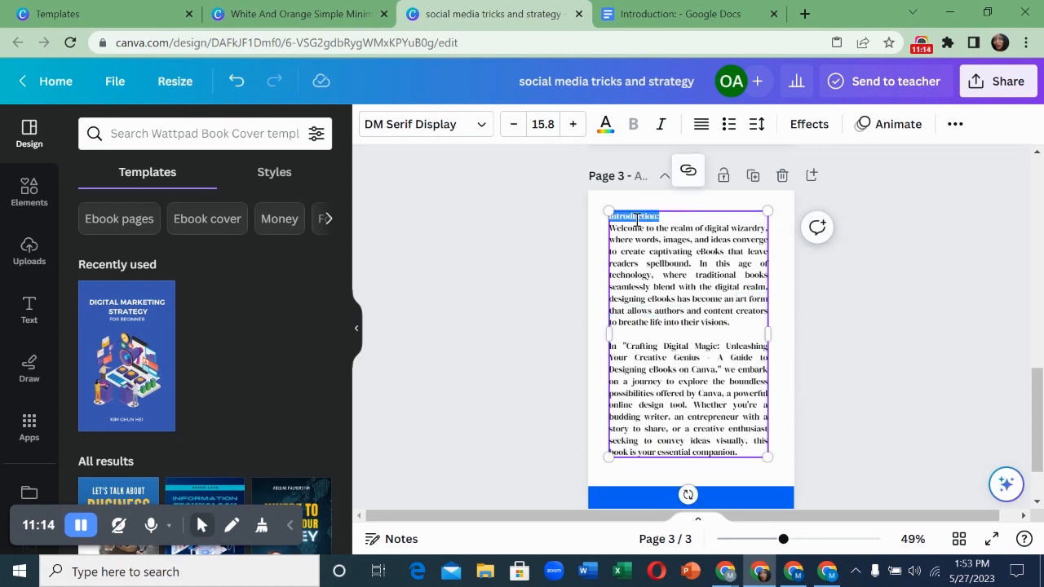
click(572, 127)
click(571, 127)
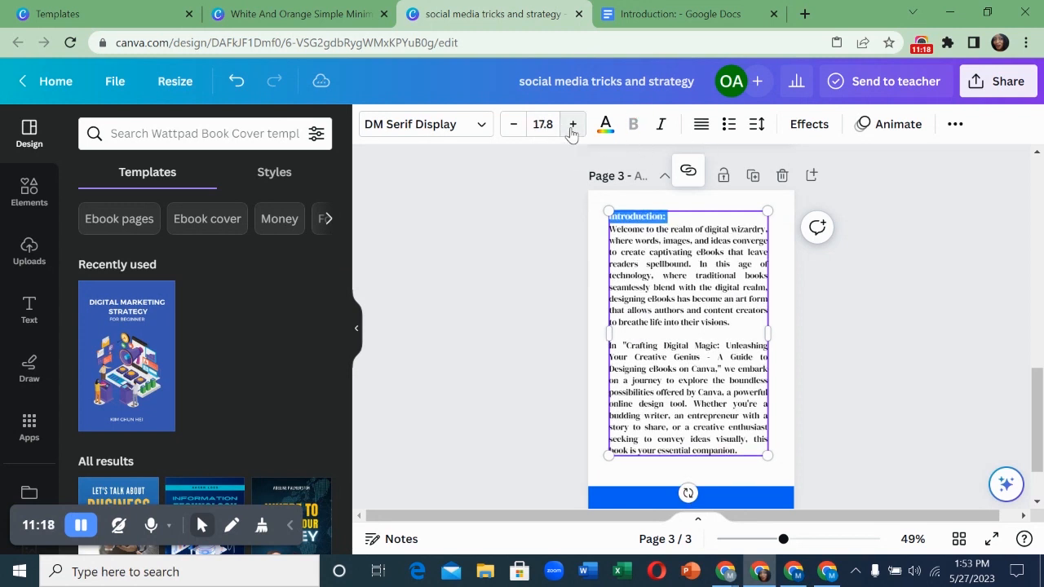
double_click(674, 312)
click(614, 220)
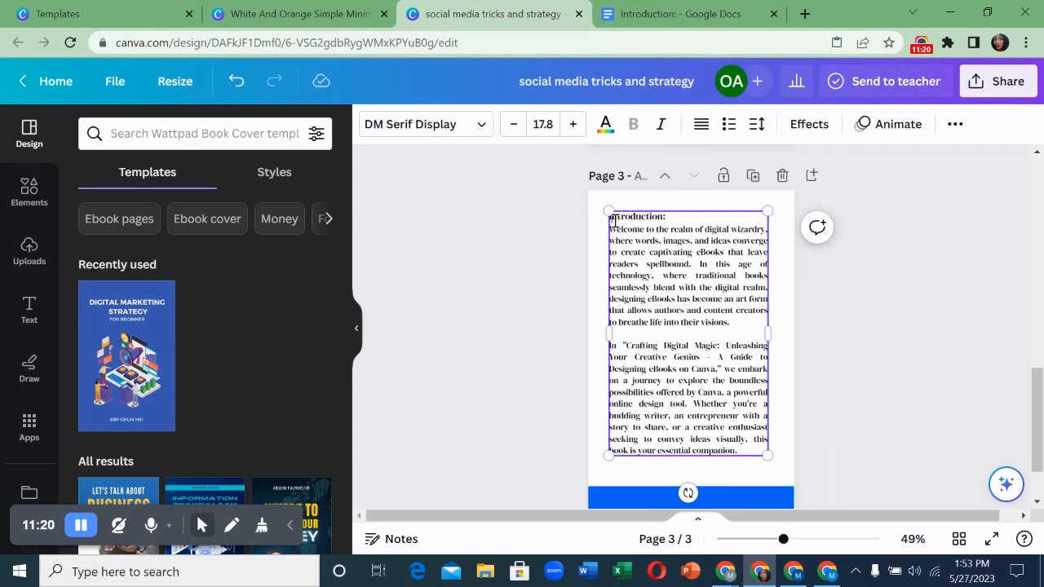
key(ctrl+a)
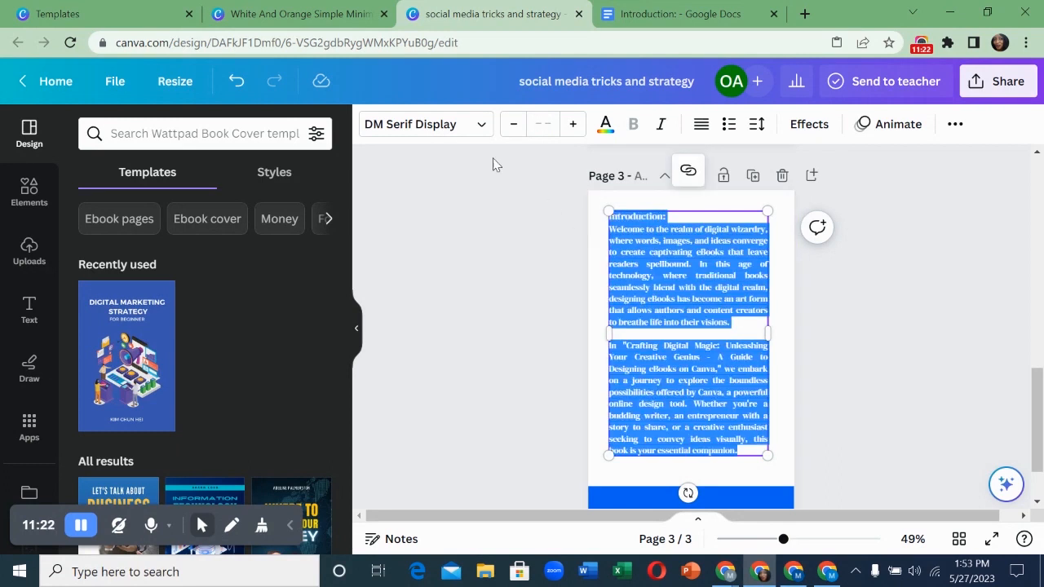
- Change the text font to Montserrat Classic and resize the box so the text rewraps
click(481, 131)
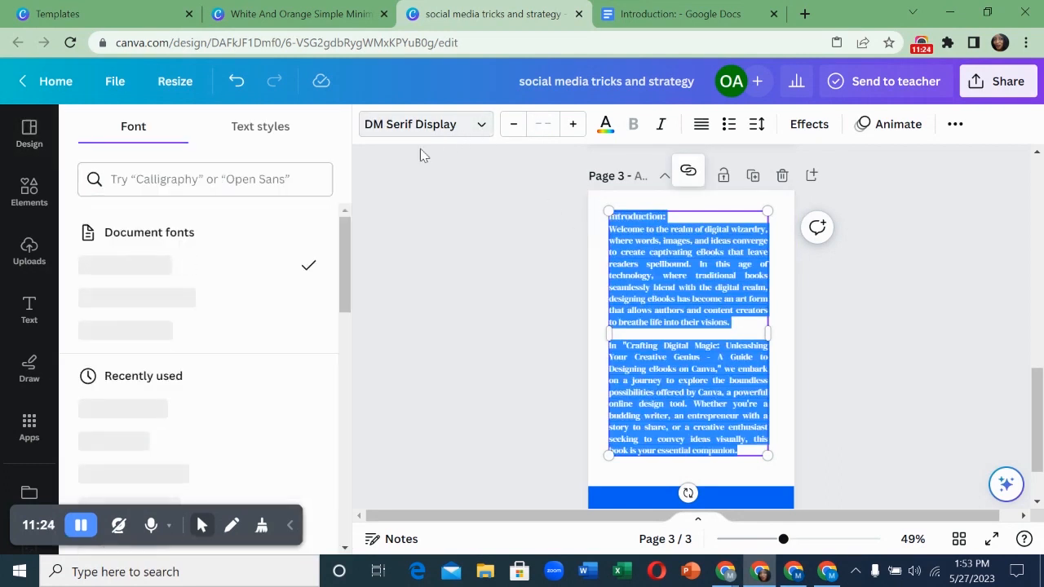
click(220, 304)
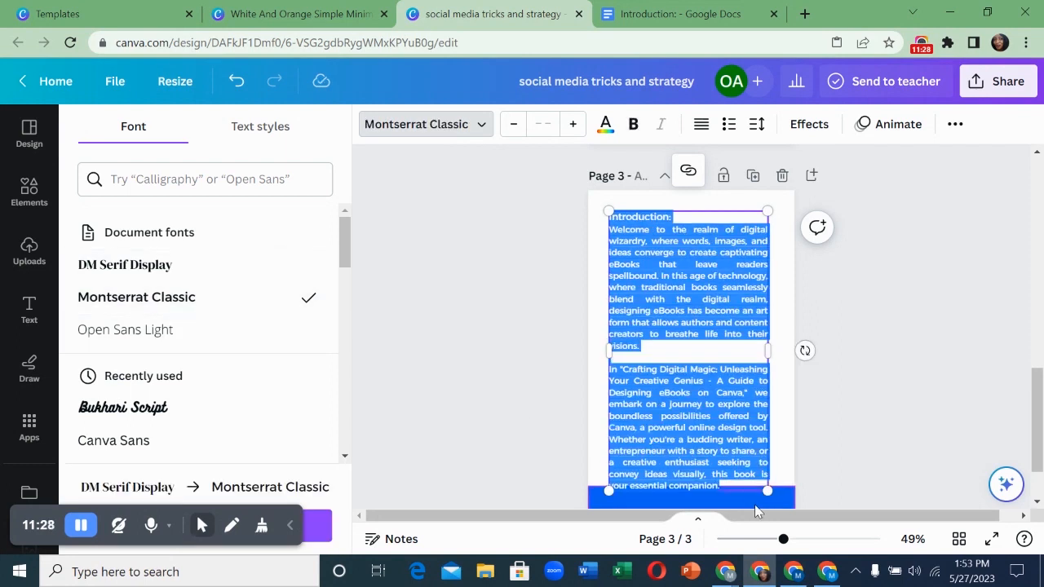
drag(767, 490, 761, 479)
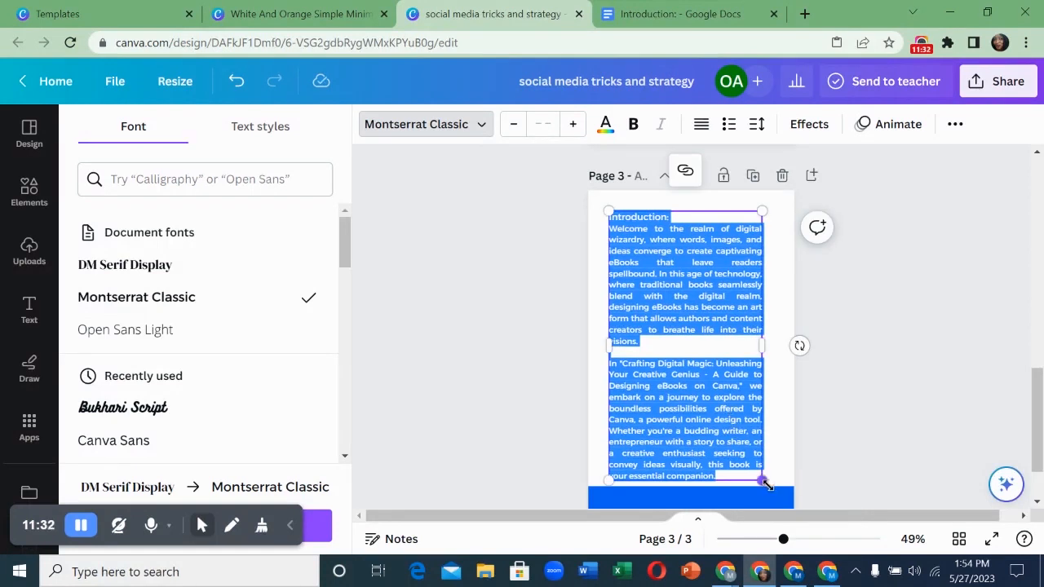
drag(606, 207, 603, 201)
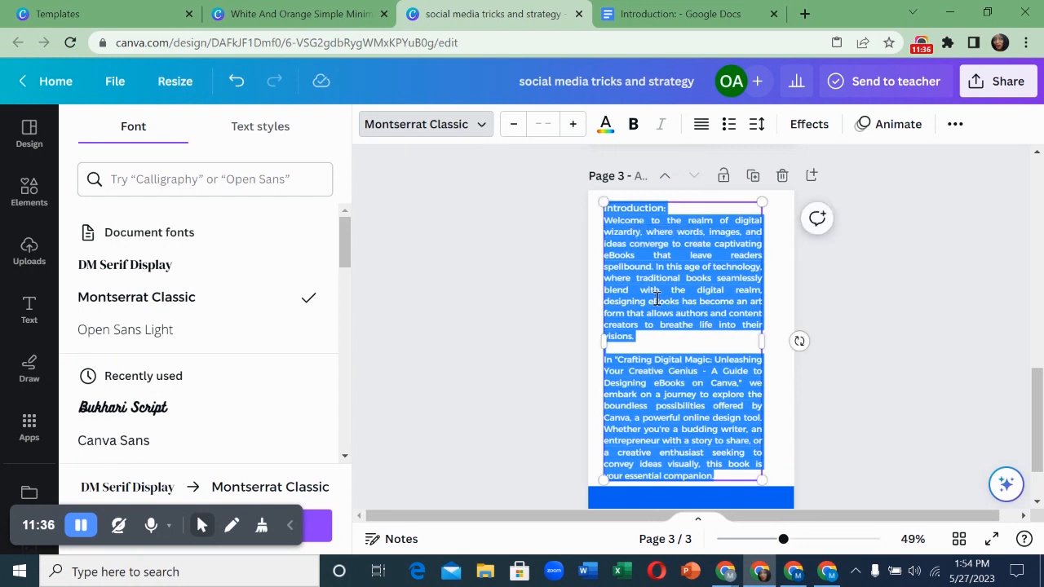
- Set the 'Introduction:' heading to size 21 and widen the box across the page
triple_click(658, 206)
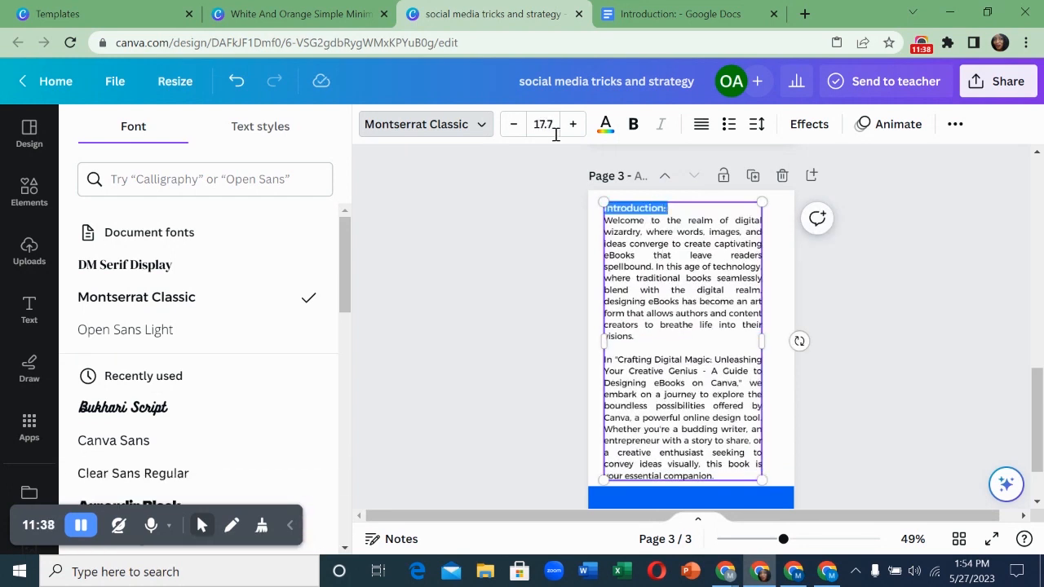
click(553, 125)
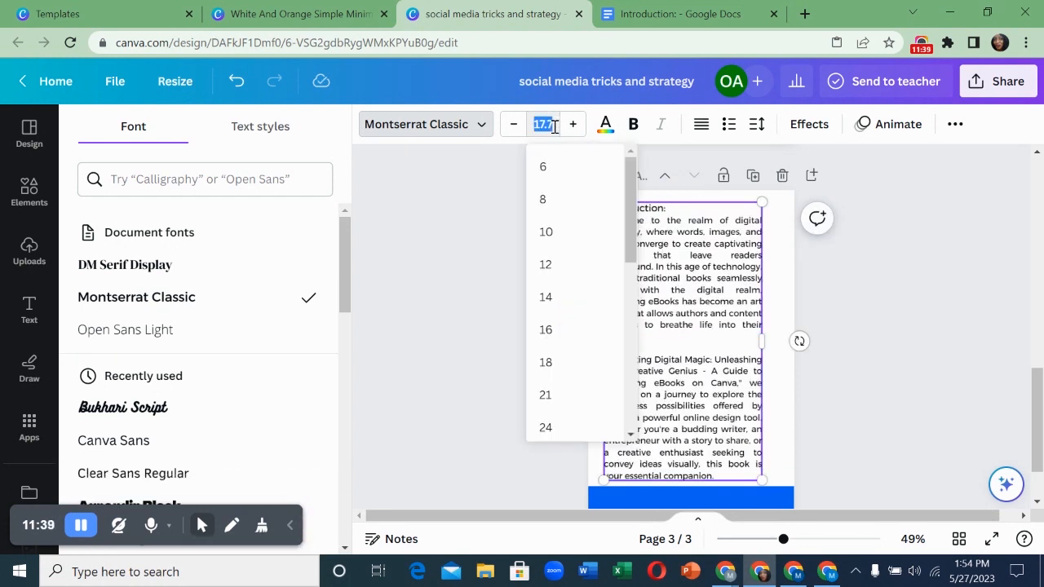
click(545, 395)
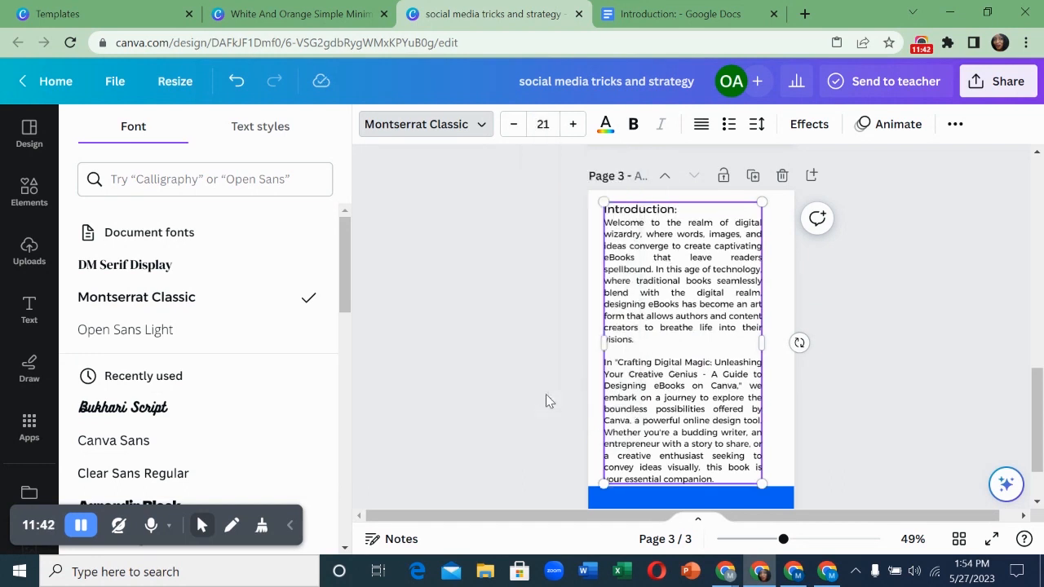
drag(761, 481, 755, 477)
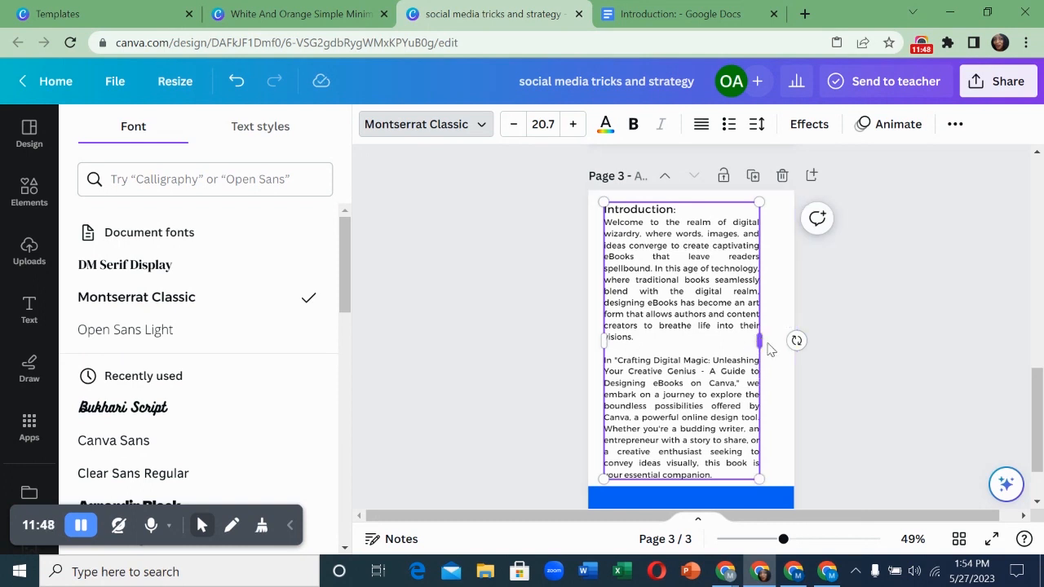
drag(760, 343, 768, 343)
click(780, 465)
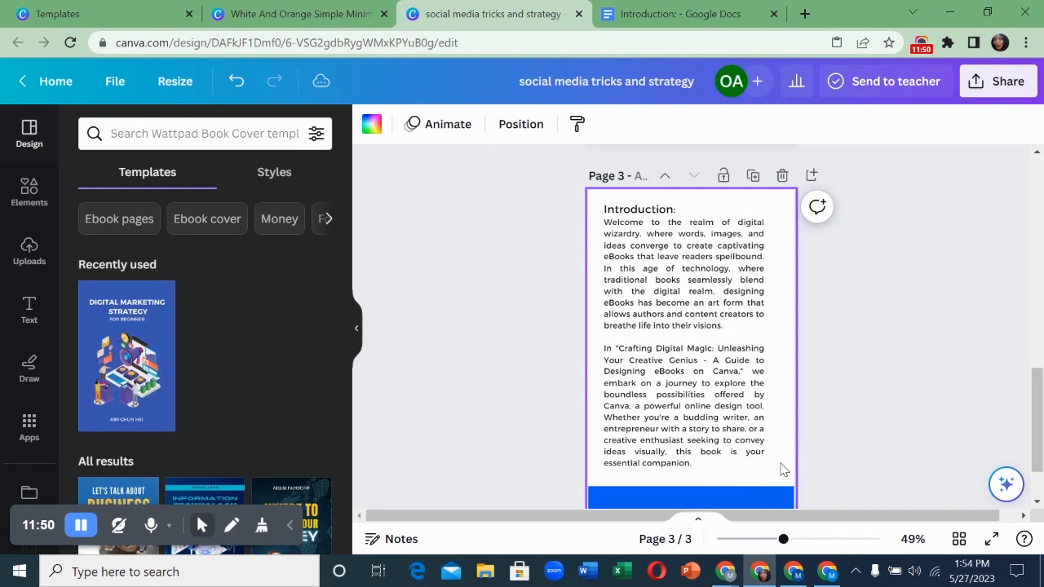
- Add a small body text element and move it onto the blue bar at page 3's bottom
click(574, 340)
scroll(559, 360, down, 1)
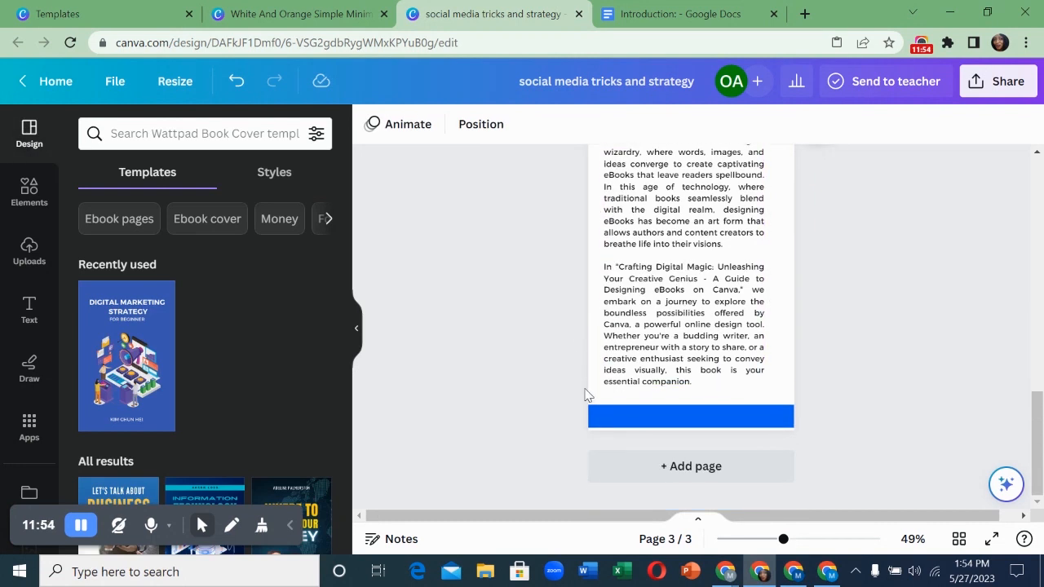
click(640, 418)
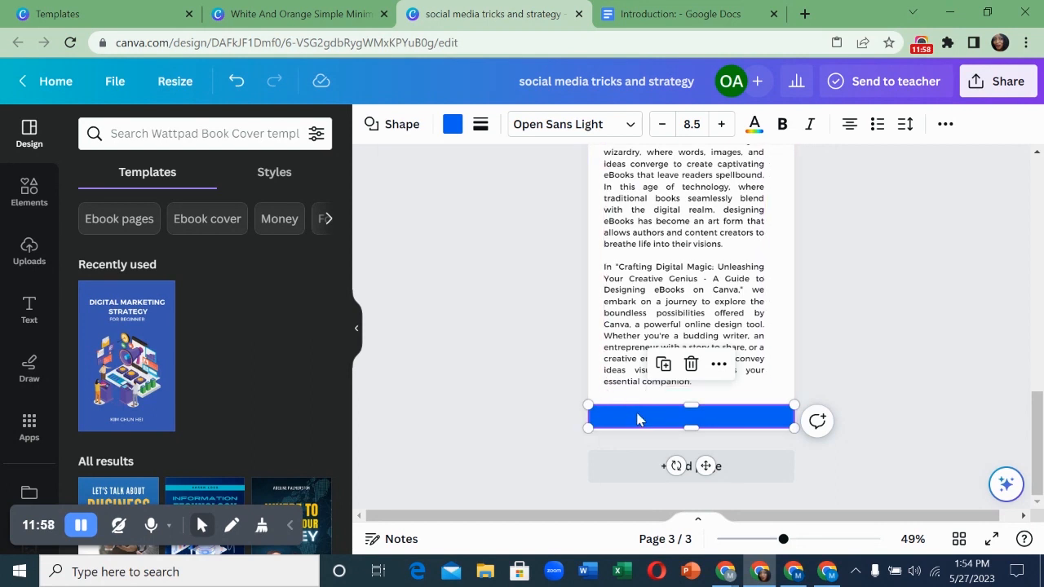
scroll(638, 419, up, 2)
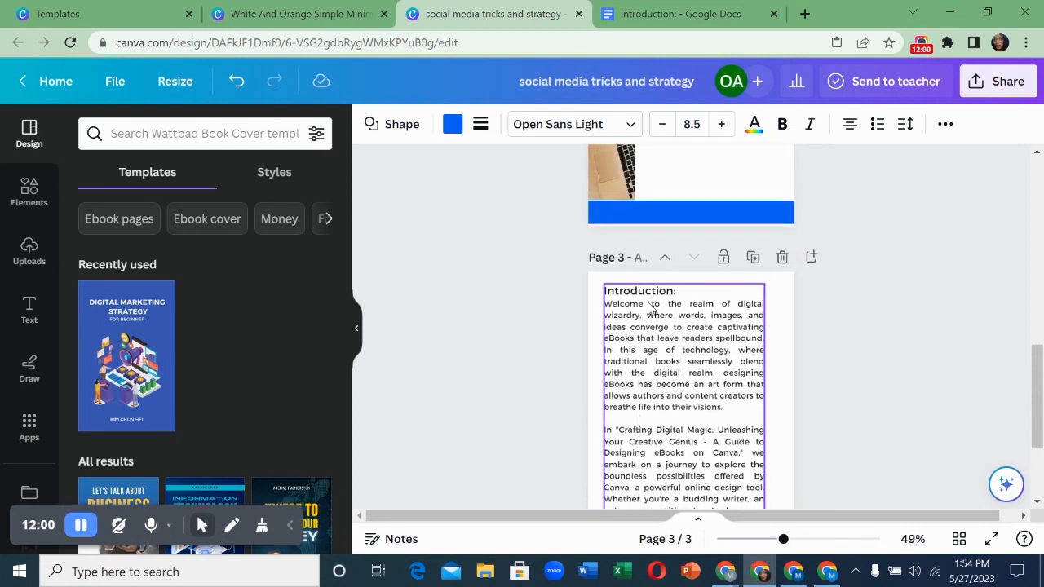
click(649, 295)
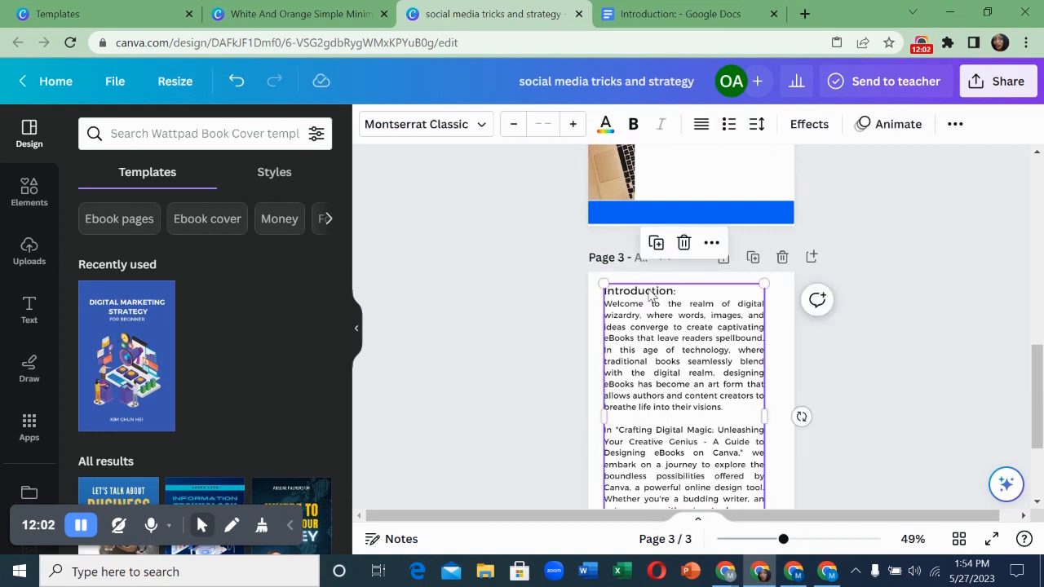
scroll(634, 419, down, 2)
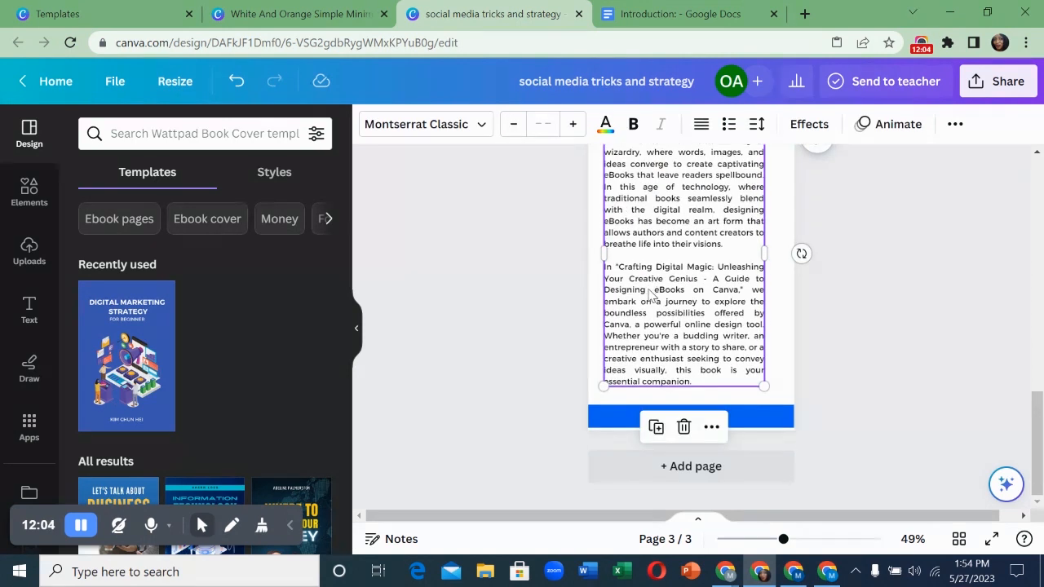
click(632, 419)
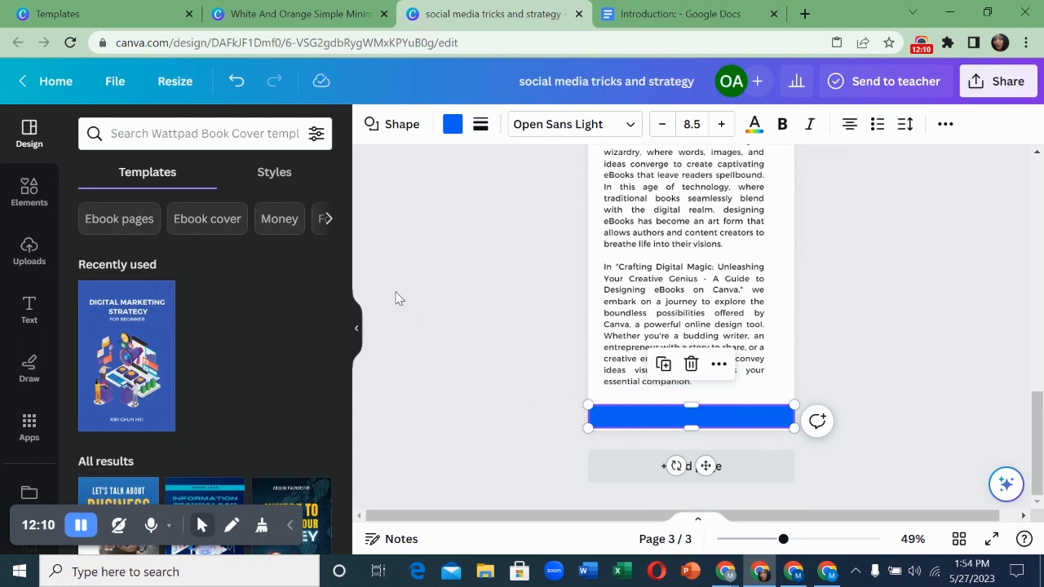
click(29, 310)
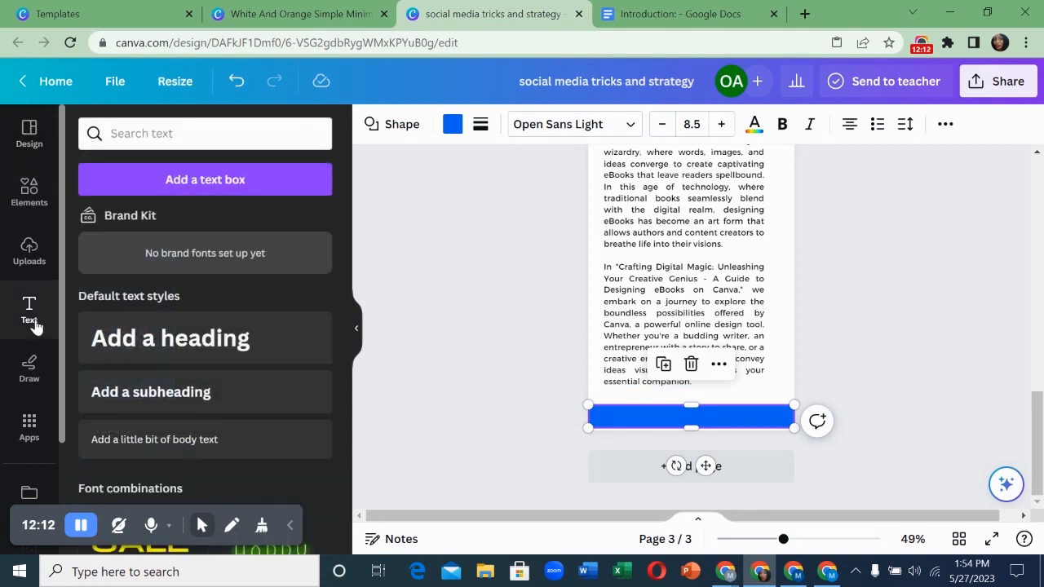
click(166, 441)
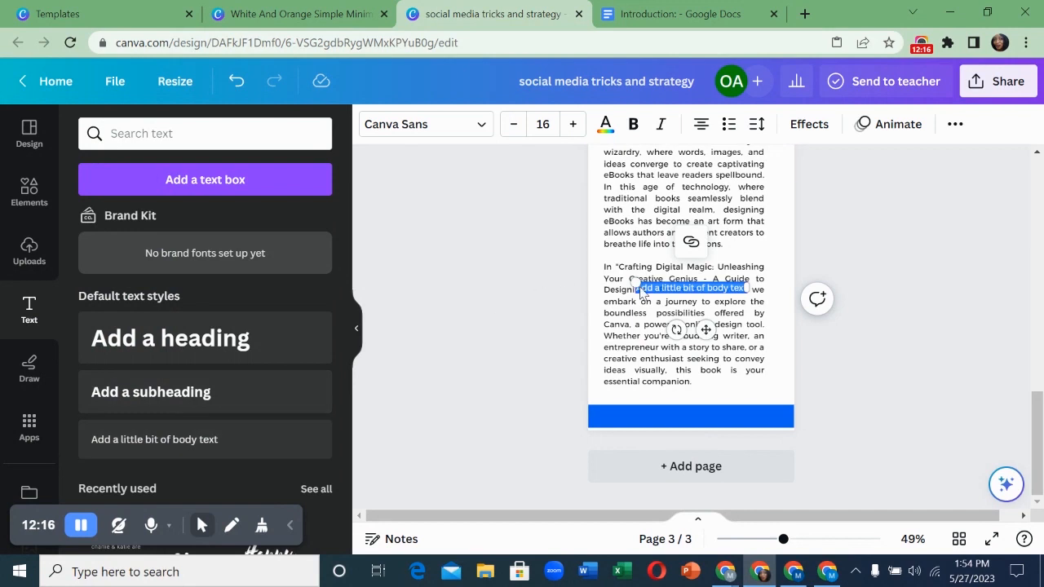
drag(705, 330, 701, 455)
- Replace the placeholder with page number 1 and colour it white
click(681, 423)
click(681, 422)
click(679, 414)
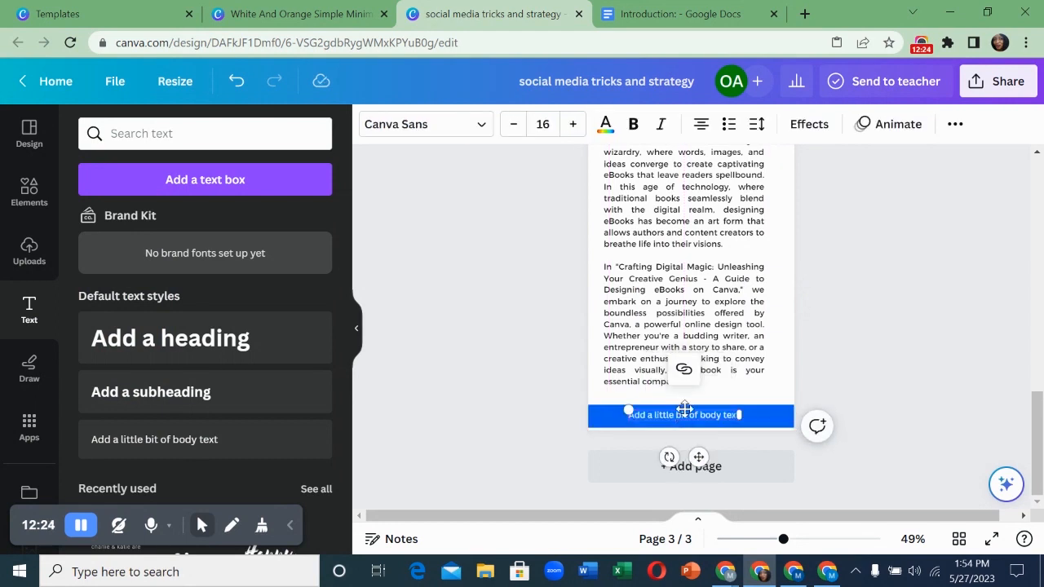
key(BackSpace)
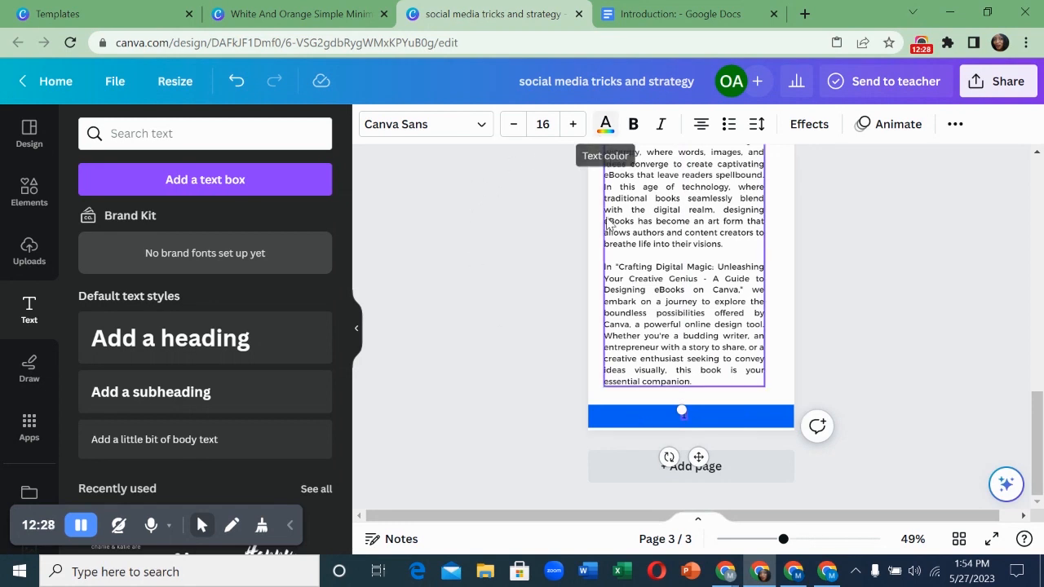
click(605, 129)
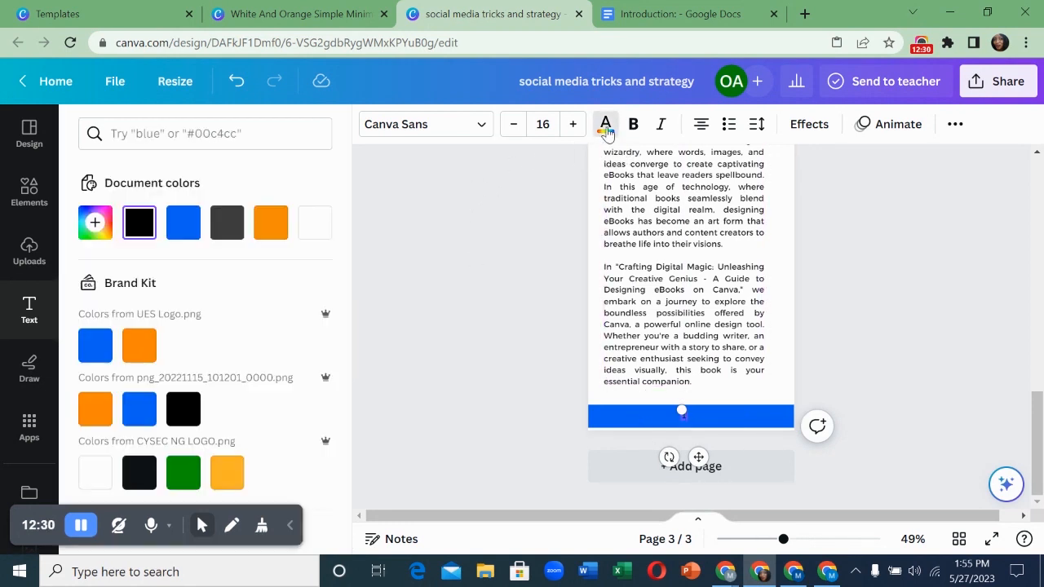
click(298, 236)
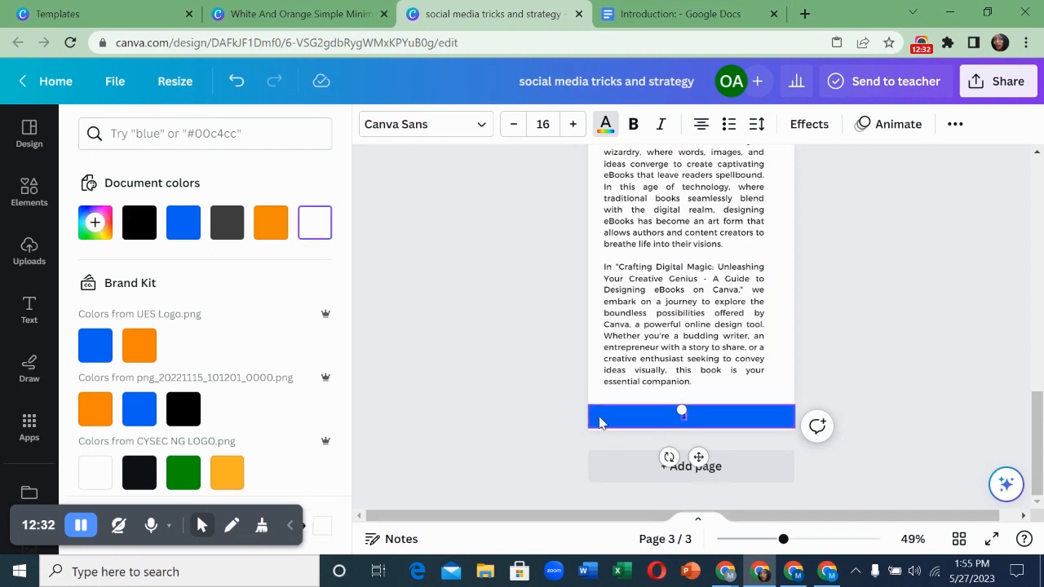
click(601, 422)
click(684, 420)
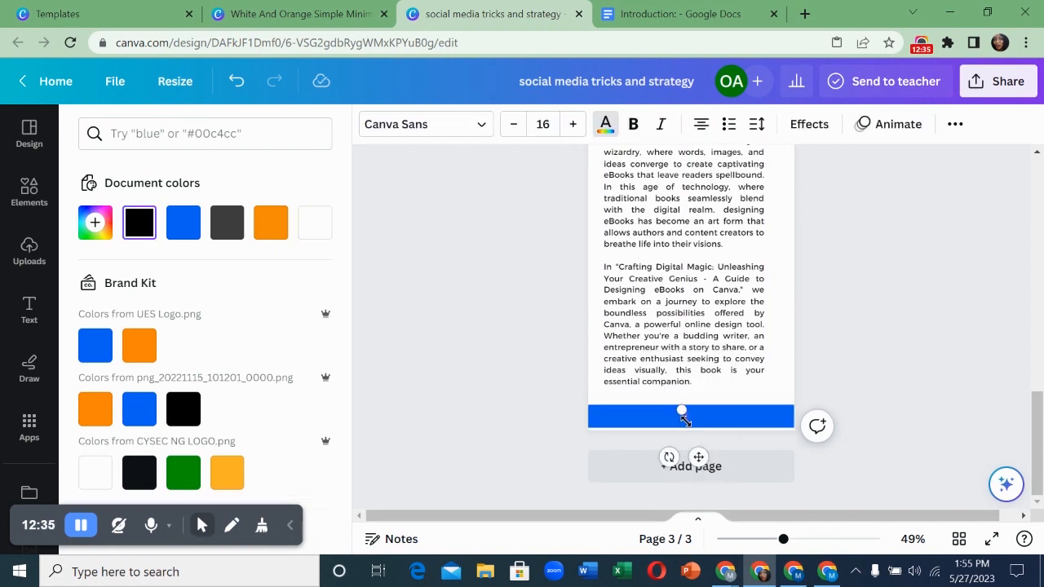
- Set the page number's font size to 21
click(544, 125)
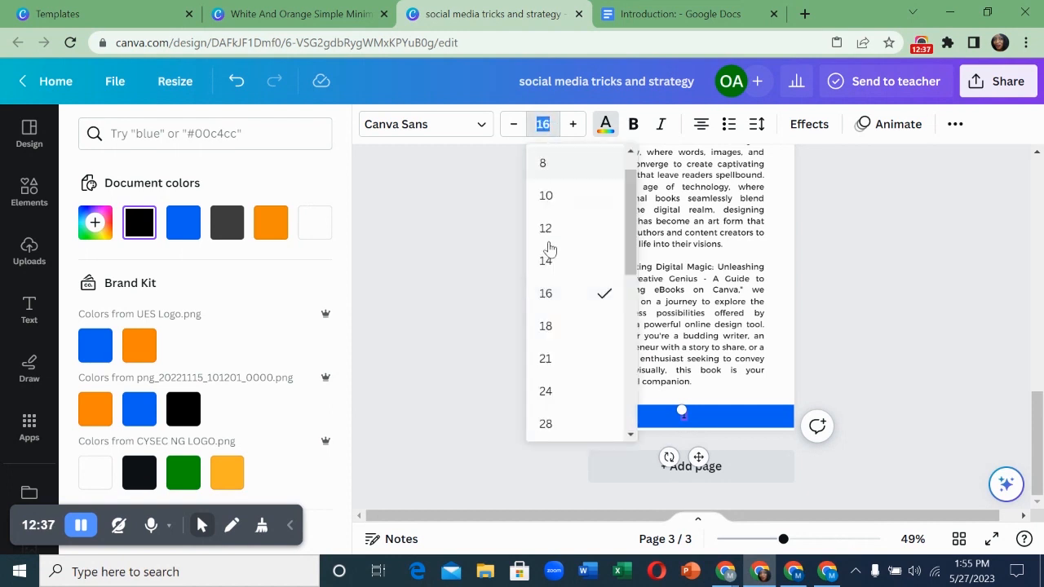
click(560, 326)
click(542, 124)
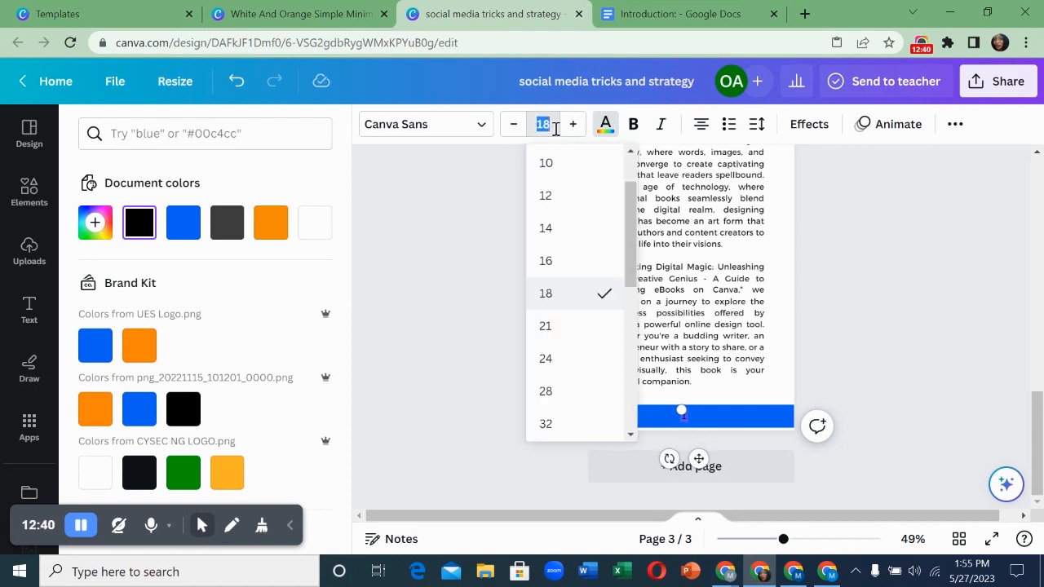
click(552, 336)
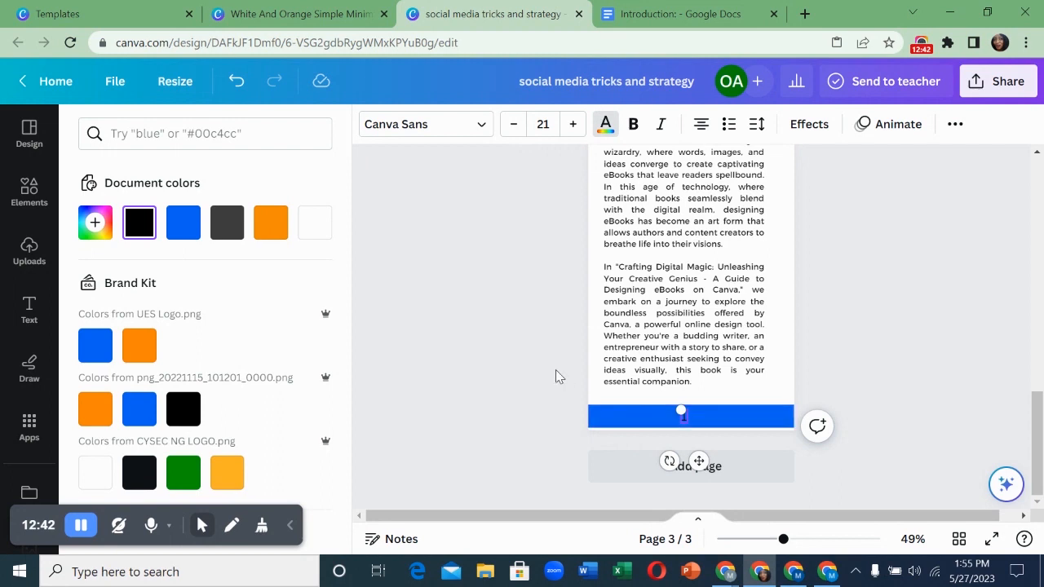
click(557, 371)
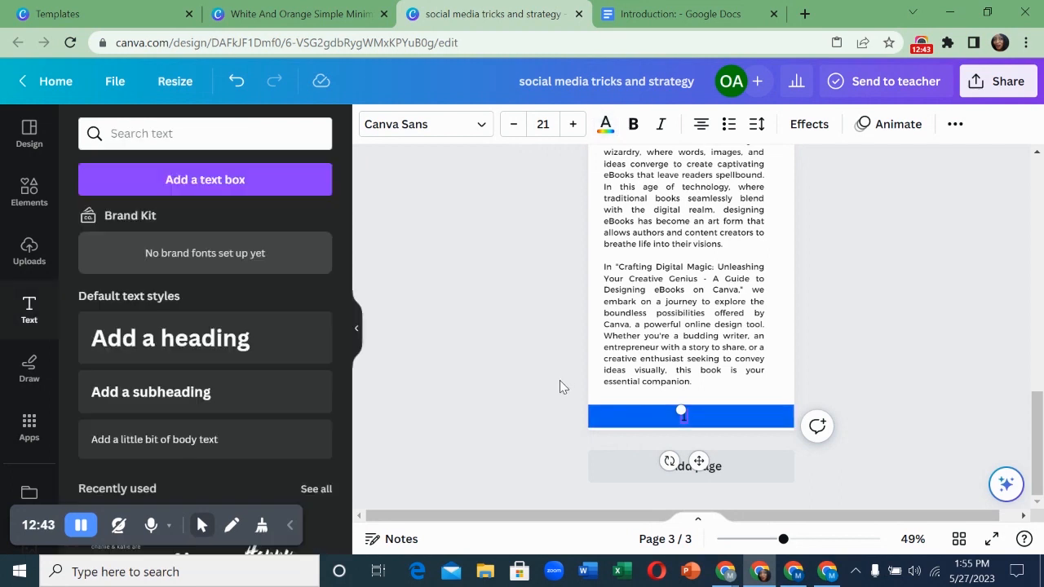
click(732, 398)
scroll(732, 398, up, 4)
scroll(733, 398, down, 3)
scroll(734, 398, down, 1)
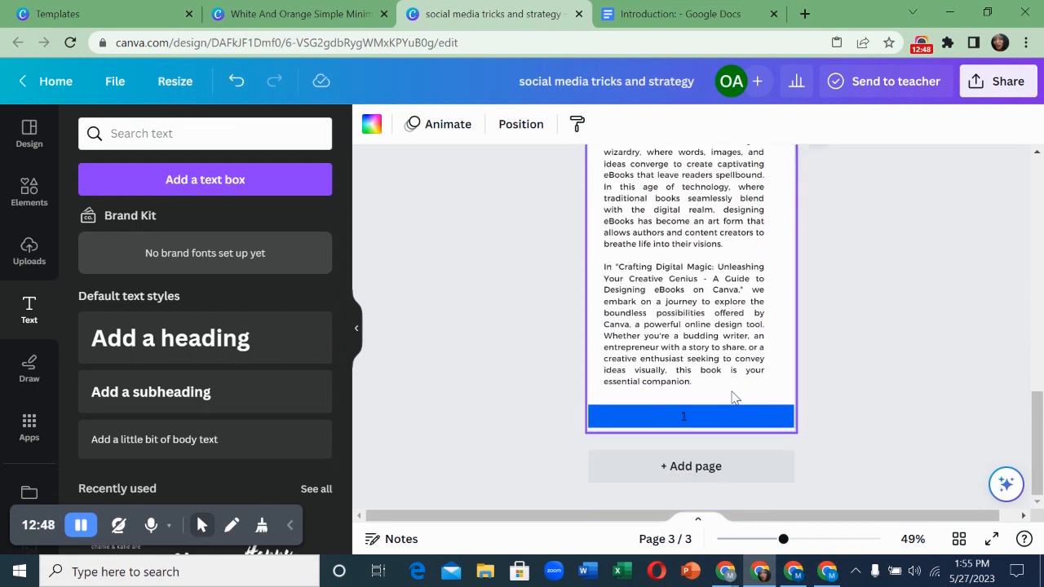
- Duplicate the Introduction page as page 4, deleting the blank page added by mistake
scroll(732, 396, up, 2)
scroll(732, 397, down, 2)
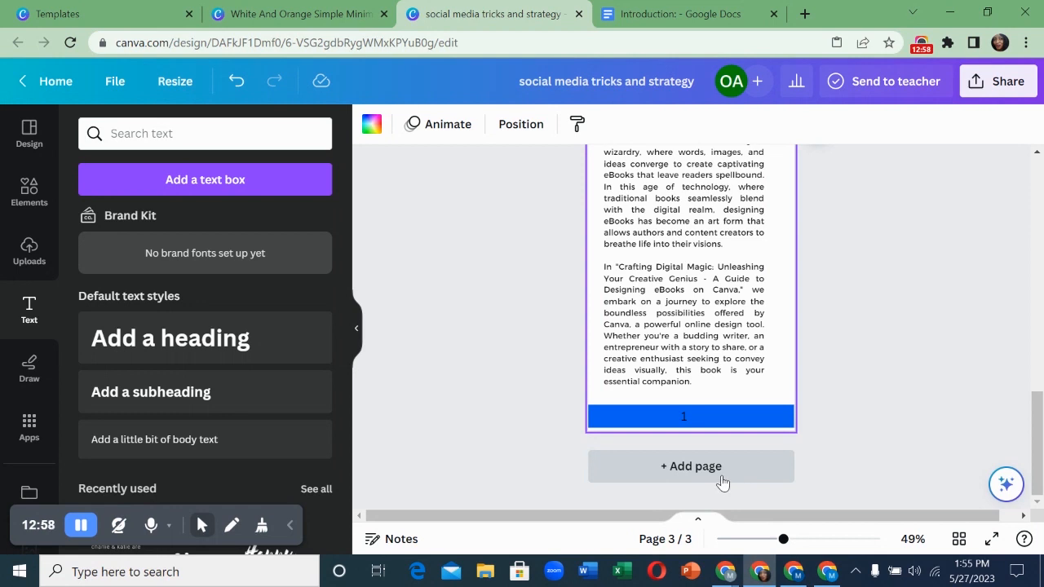
scroll(719, 477, up, 2)
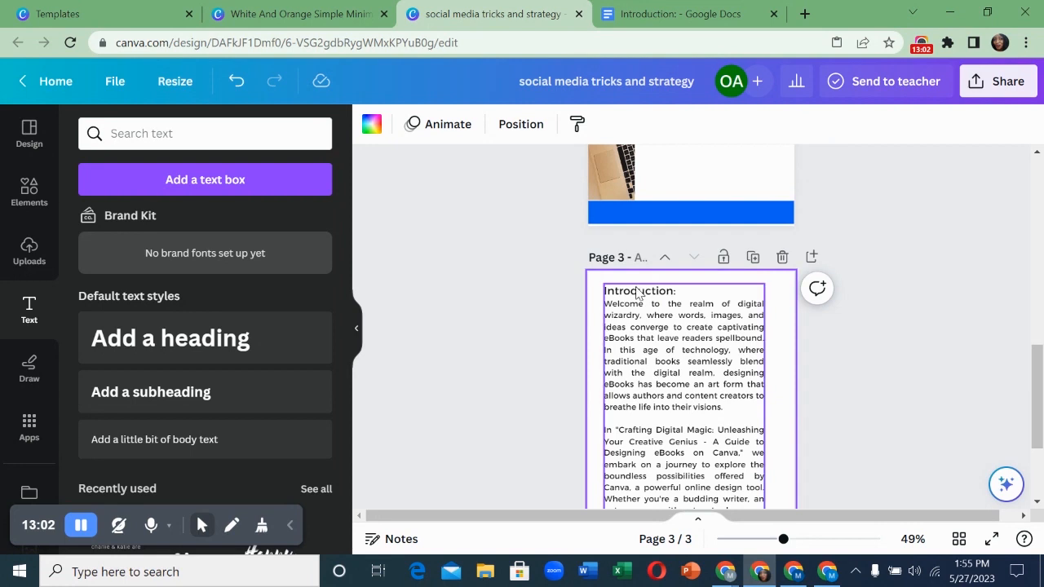
scroll(671, 315, down, 2)
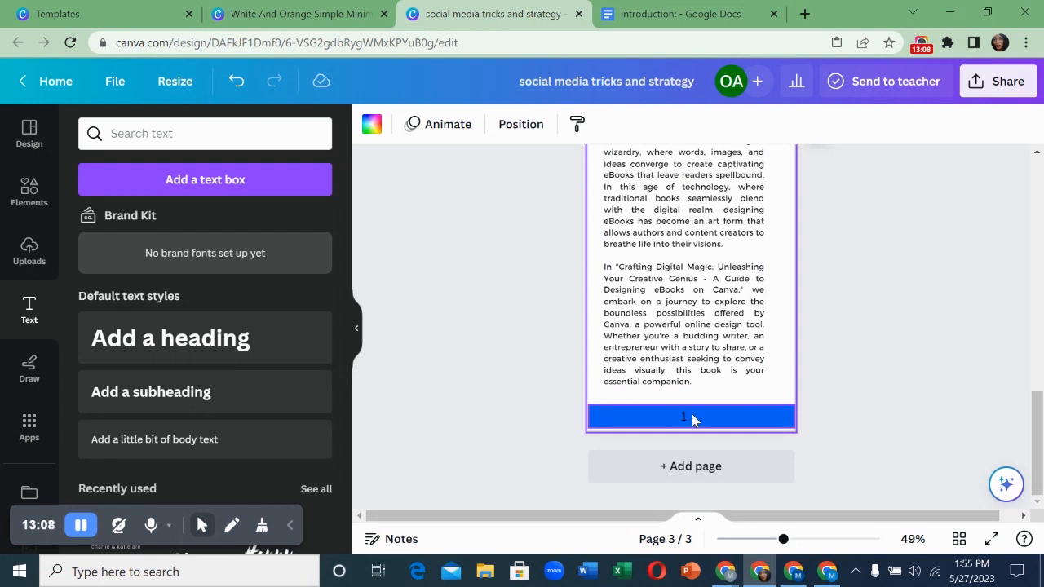
click(690, 467)
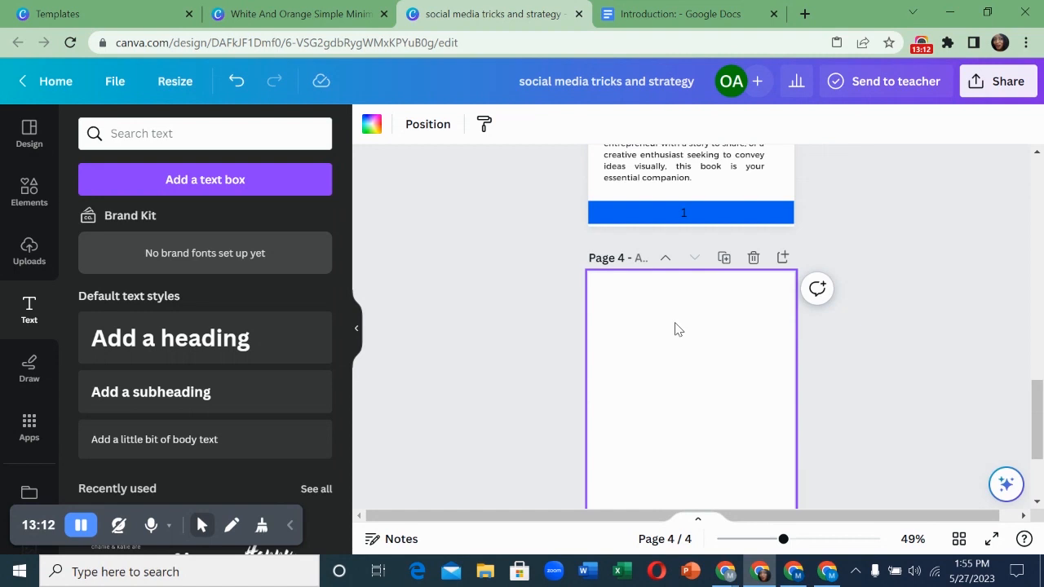
click(753, 258)
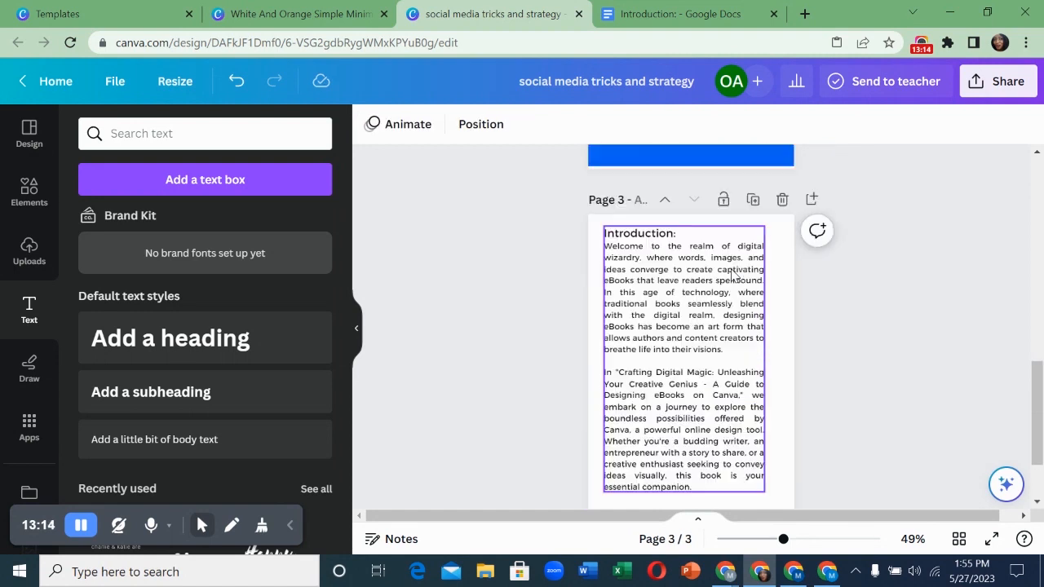
scroll(750, 400, up, 3)
click(753, 421)
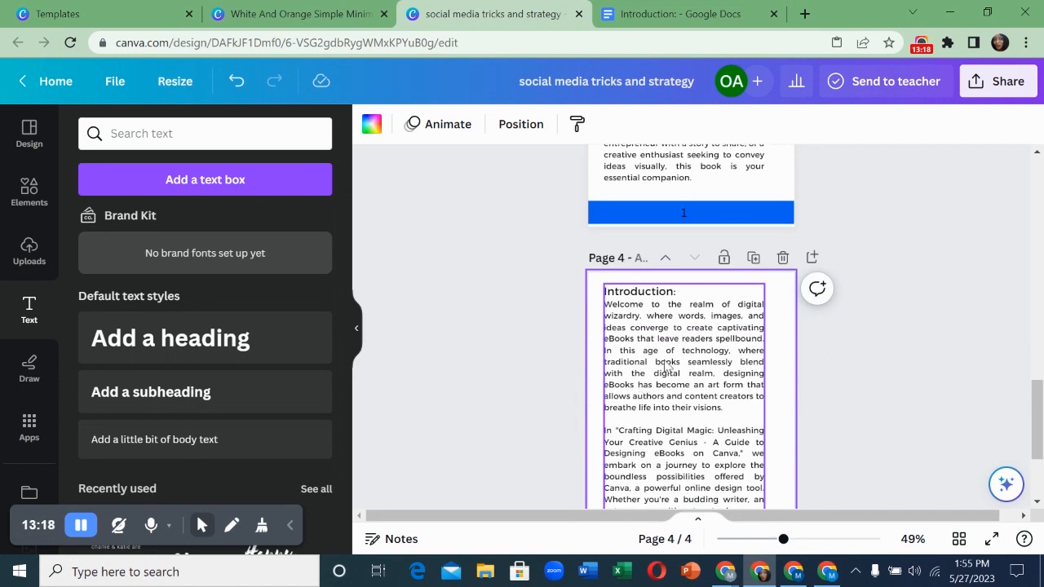
scroll(667, 367, down, 1)
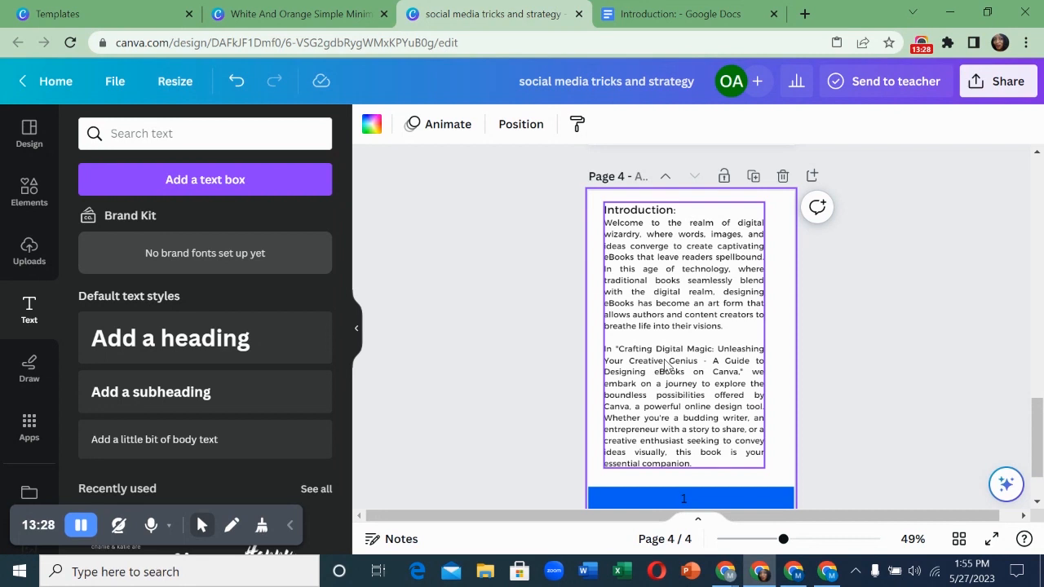
- Change page 4's heading to 'About US' and delete the second paragraph
double_click(626, 208)
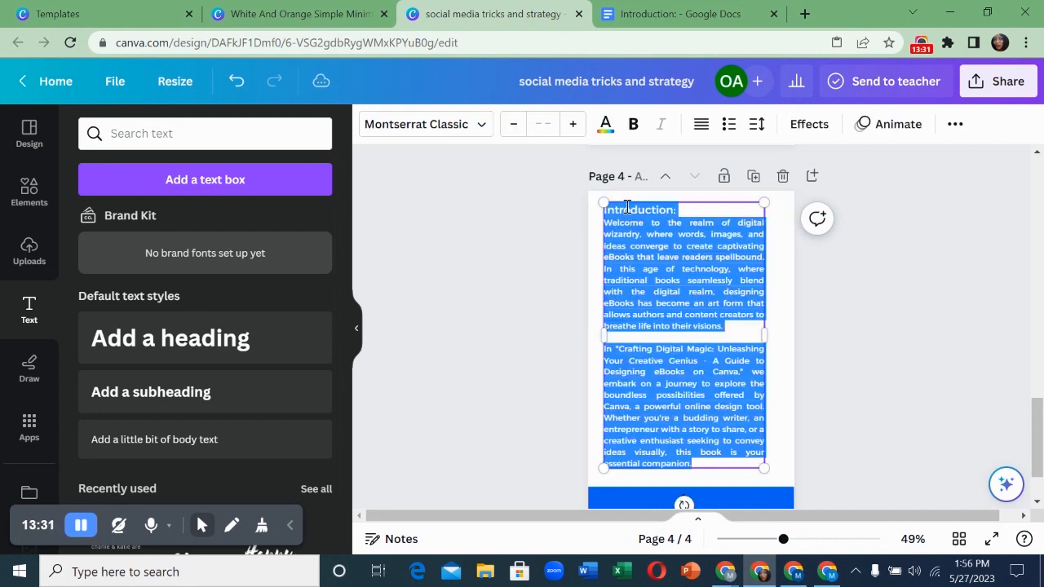
click(693, 214)
key(BackSpace)
key(BackSpace)
key(BackSpace)
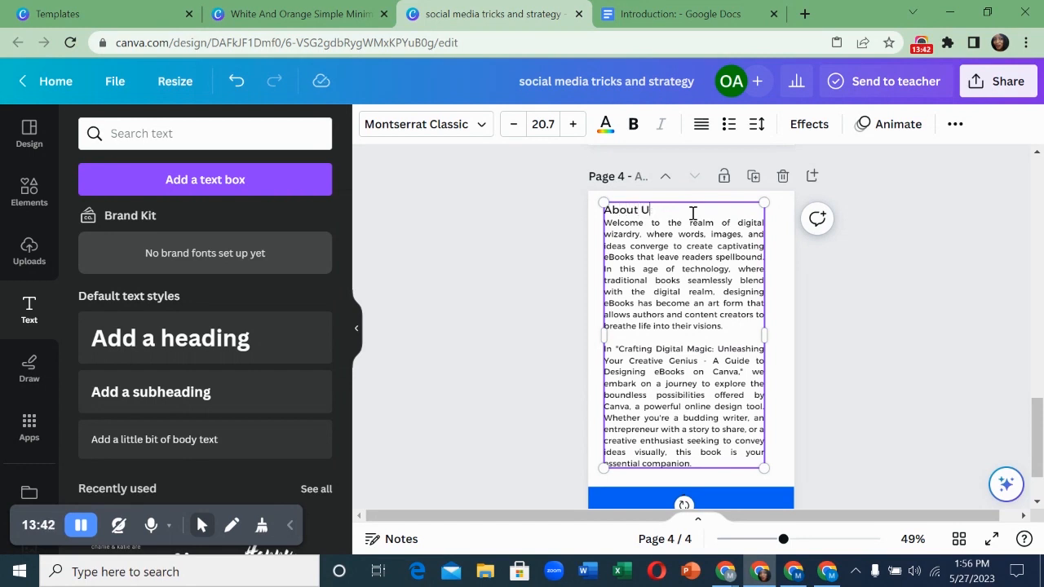
drag(607, 353, 739, 461)
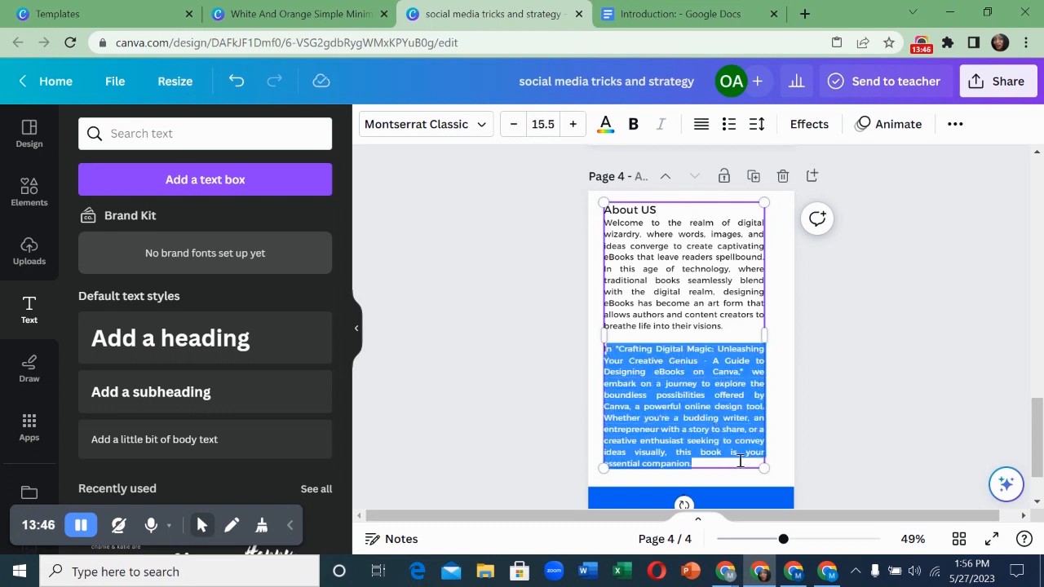
key(BackSpace)
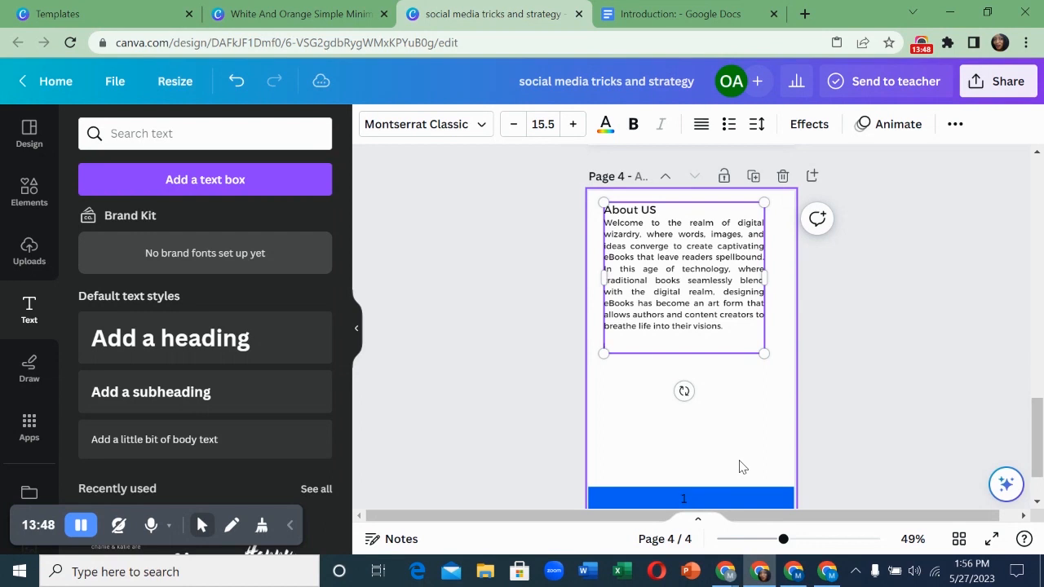
key(BackSpace)
key(BackSpace)
key(BackSpace)
key(BackSpace)
key(BackSpace)
key(BackSpace)
key(BackSpace)
key(BackSpace)
key(BackSpace)
key(BackSpace)
key(BackSpace)
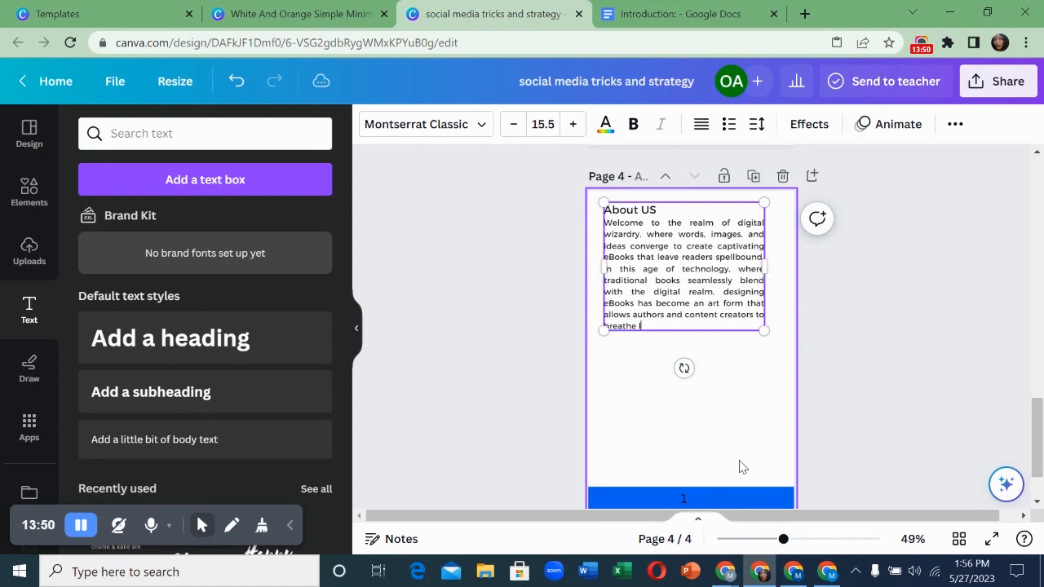
key(BackSpace)
key(BackSpace)
key(BackSpace)
key(BackSpace)
key(BackSpace)
key(BackSpace)
key(BackSpace)
key(BackSpace)
key(BackSpace)
key(BackSpace)
key(BackSpace)
key(BackSpace)
key(BackSpace)
key(BackSpace)
key(BackSpace)
key(BackSpace)
key(BackSpace)
key(BackSpace)
key(BackSpace)
key(BackSpace)
key(BackSpace)
key(BackSpace)
key(BackSpace)
key(BackSpace)
key(BackSpace)
key(BackSpace)
key(BackSpace)
key(BackSpace)
key(BackSpace)
key(BackSpace)
key(BackSpace)
key(BackSpace)
key(BackSpace)
key(BackSpace)
key(BackSpace)
key(BackSpace)
key(BackSpace)
key(BackSpace)
key(BackSpace)
key(BackSpace)
key(BackSpace)
key(BackSpace)
key(BackSpace)
key(BackSpace)
key(BackSpace)
key(BackSpace)
key(BackSpace)
key(BackSpace)
key(BackSpace)
key(BackSpace)
key(BackSpace)
key(BackSpace)
key(BackSpace)
key(BackSpace)
key(BackSpace)
key(BackSpace)
key(BackSpace)
key(BackSpace)
key(BackSpace)
key(BackSpace)
key(BackSpace)
key(BackSpace)
key(BackSpace)
key(BackSpace)
key(BackSpace)
key(BackSpace)
key(BackSpace)
key(BackSpace)
key(BackSpace)
key(BackSpace)
key(BackSpace)
key(BackSpace)
- Trim the About US paragraph so it ends at 'In this age of technology.'
key(BackSpace)
key(BackSpace)
key(BackSpace)
key(BackSpace)
key(BackSpace)
key(BackSpace)
key(BackSpace)
key(BackSpace)
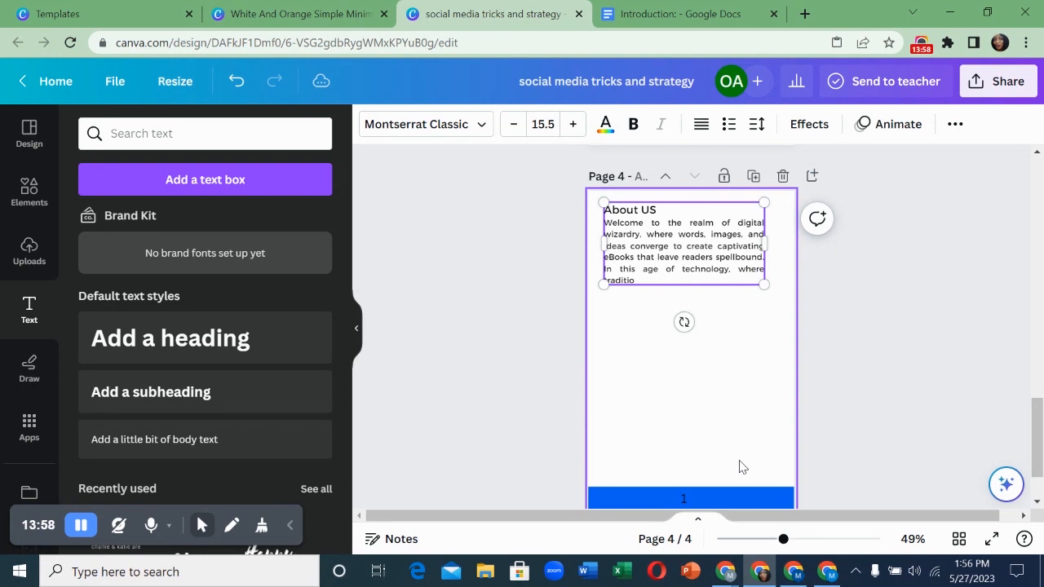
key(BackSpace)
key(BackSpace)
key(BackSpace)
key(BackSpace)
key(BackSpace)
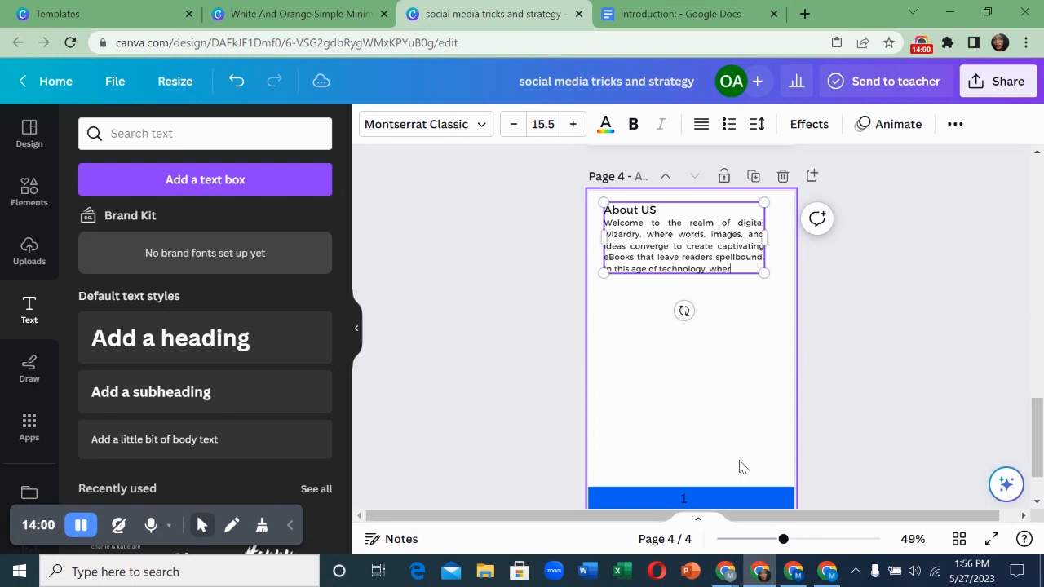
click(685, 426)
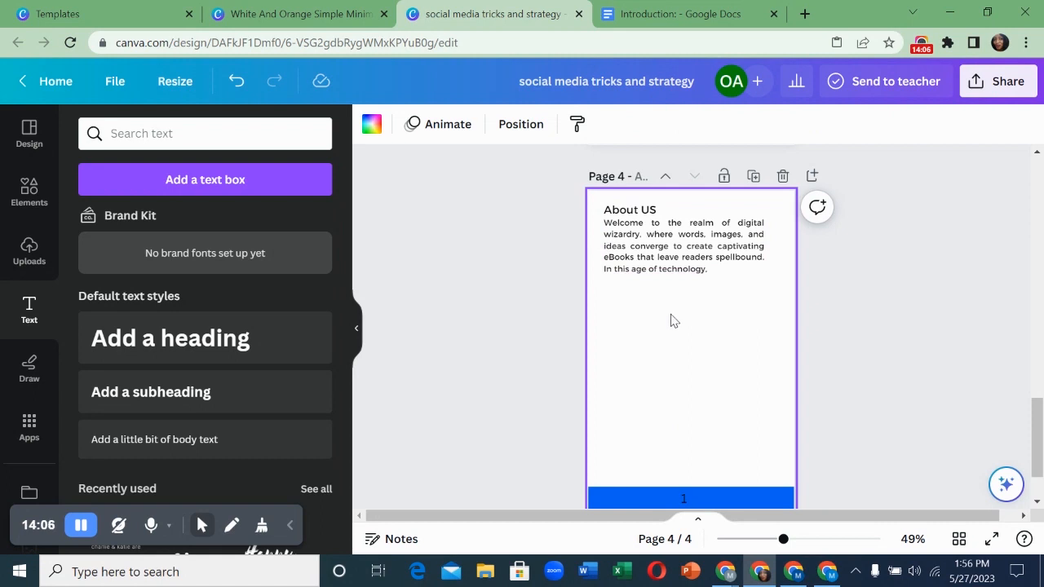
- Drag a circular image frame from Elements to below the About US paragraph on page 4
click(40, 192)
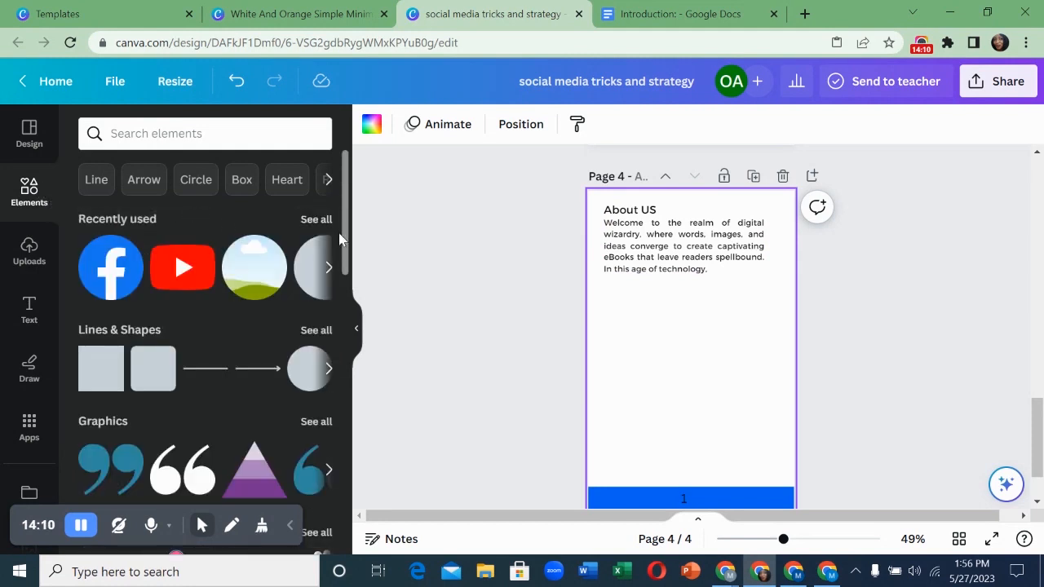
scroll(324, 253, down, 10)
scroll(325, 256, down, 3)
scroll(325, 255, up, 2)
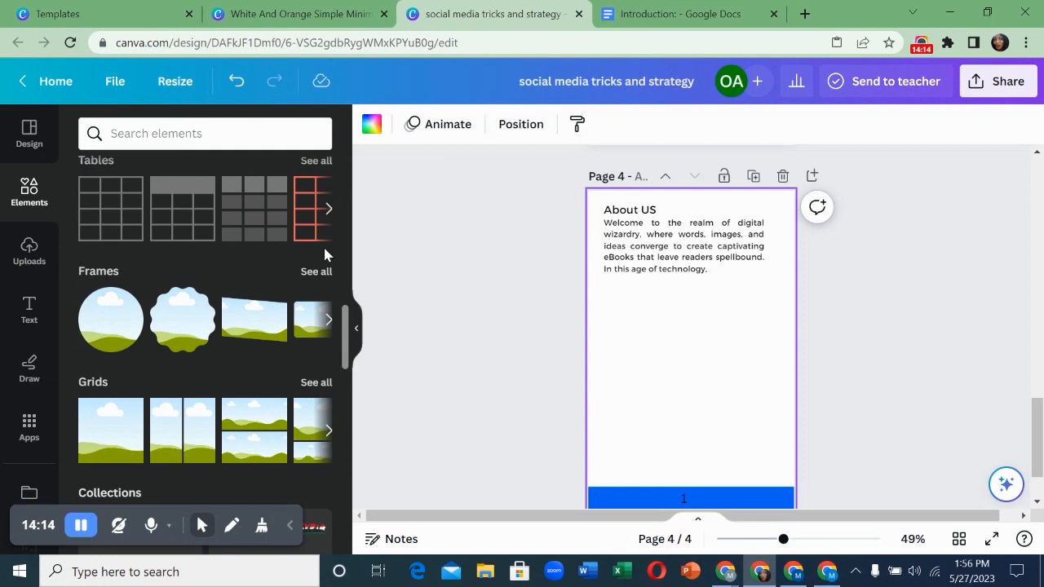
drag(113, 326, 664, 329)
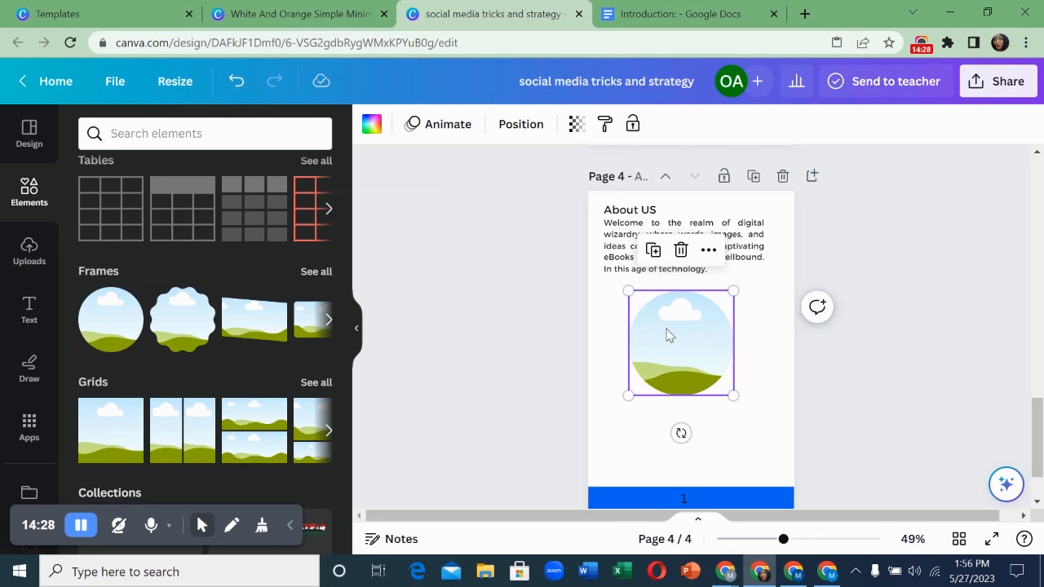
click(30, 253)
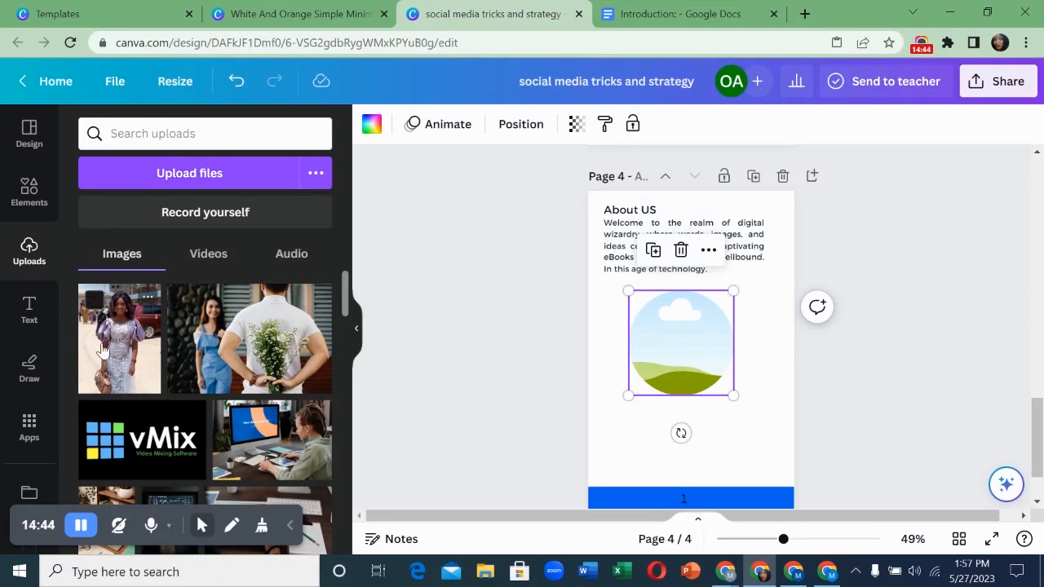
- Drop the uploaded woman's photo into the circle frame and reposition it within the crop
drag(112, 340, 662, 349)
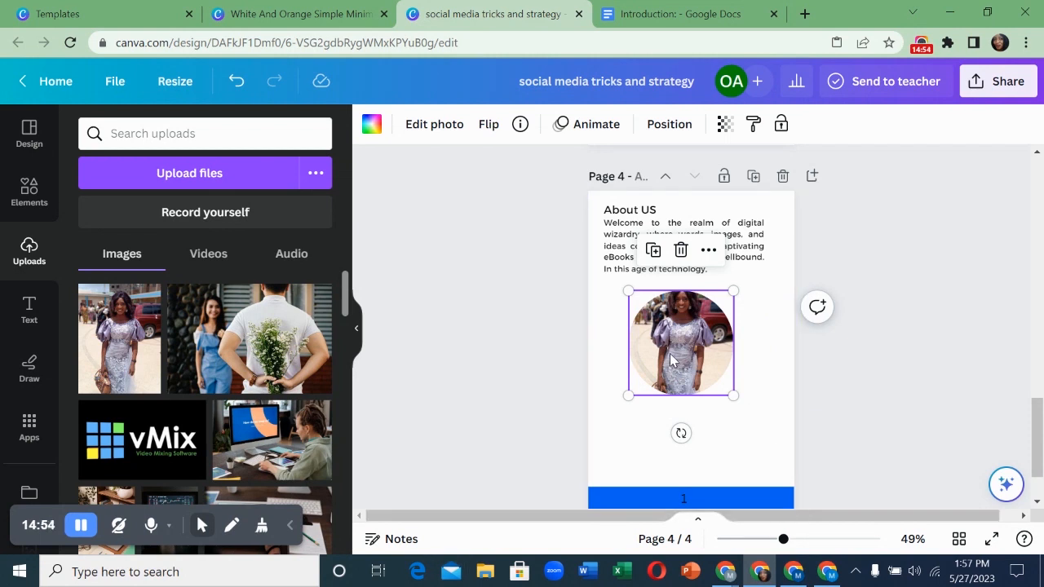
double_click(670, 362)
drag(671, 361, 666, 374)
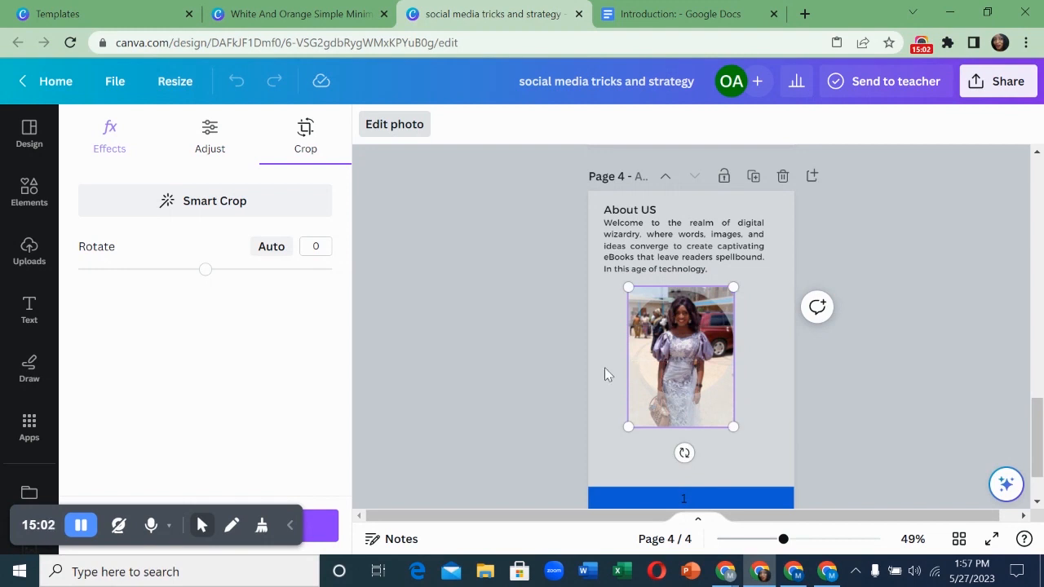
click(605, 367)
click(626, 427)
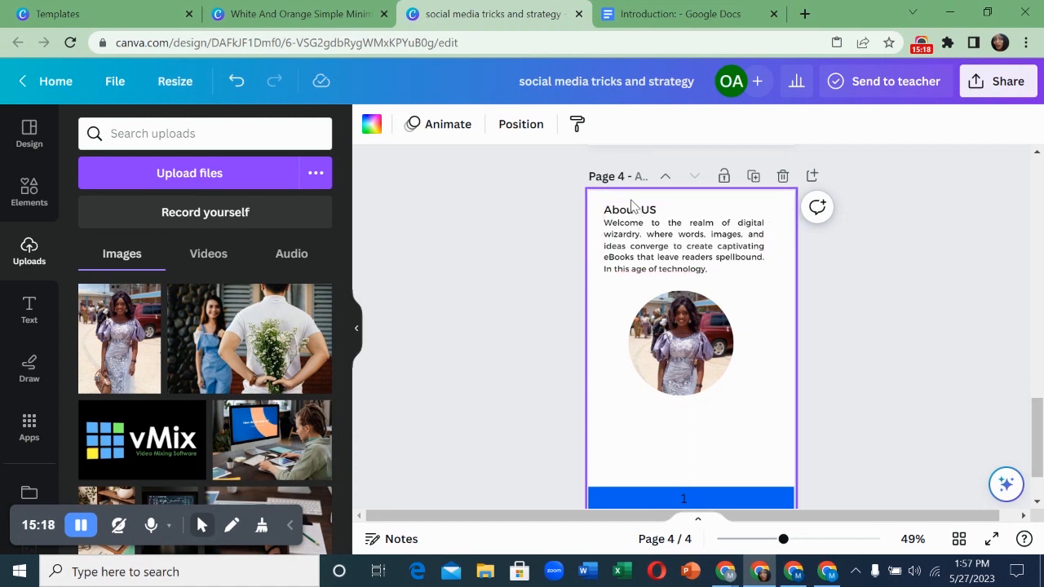
click(645, 205)
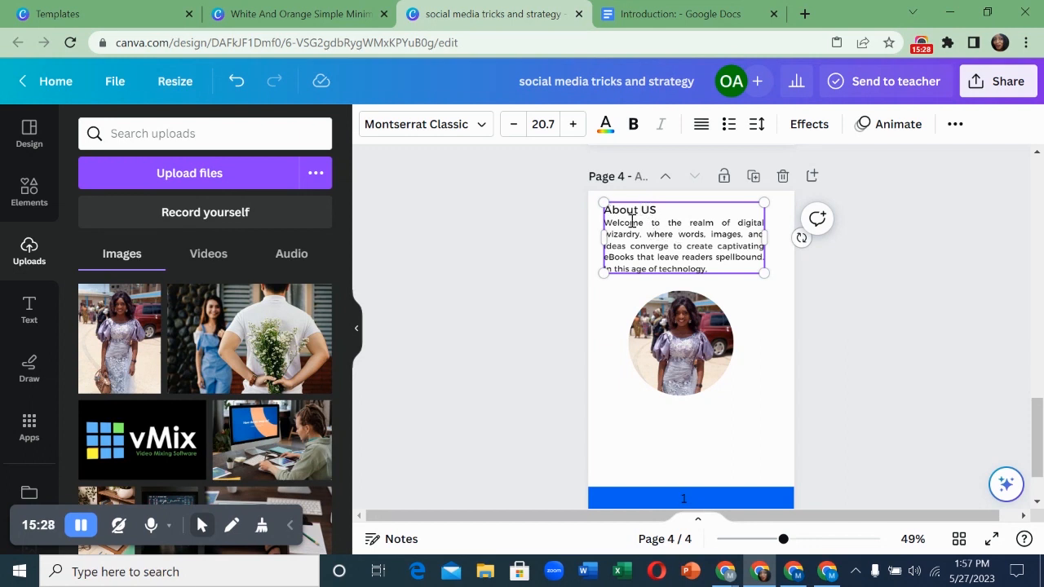
- Add a subheading below the photo and type the author's name into it
click(28, 318)
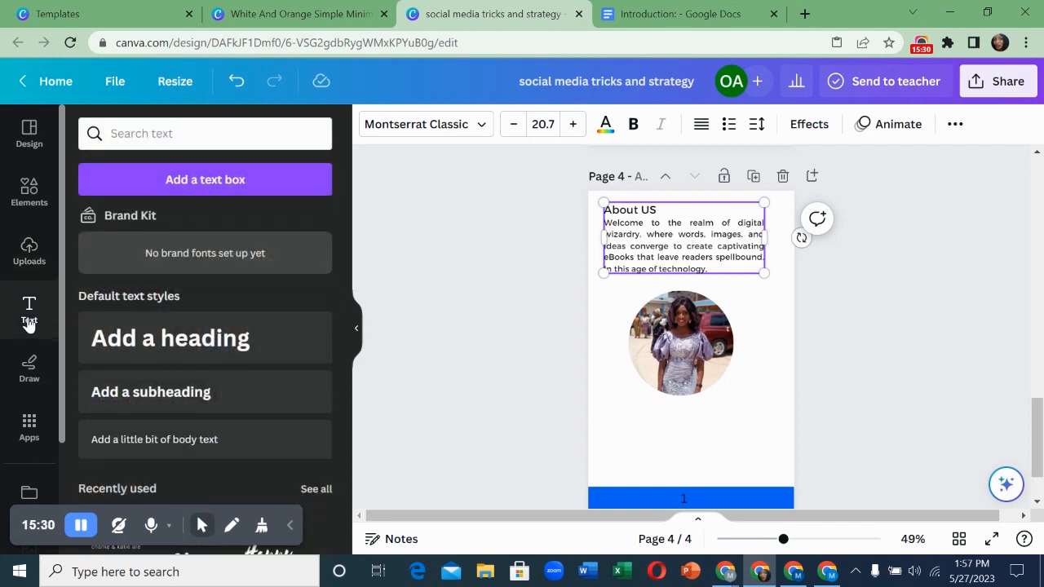
click(166, 400)
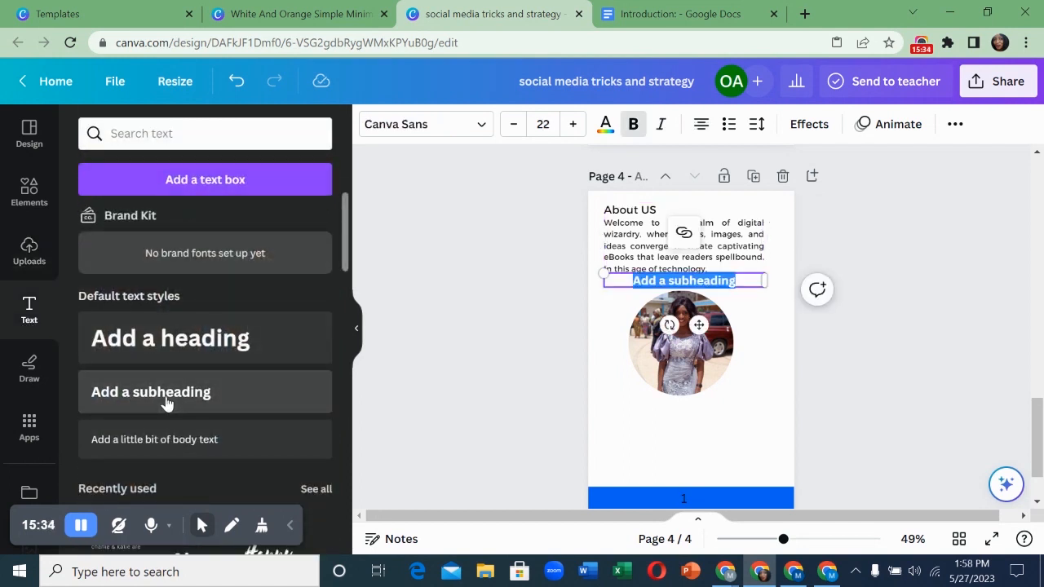
drag(698, 326, 697, 450)
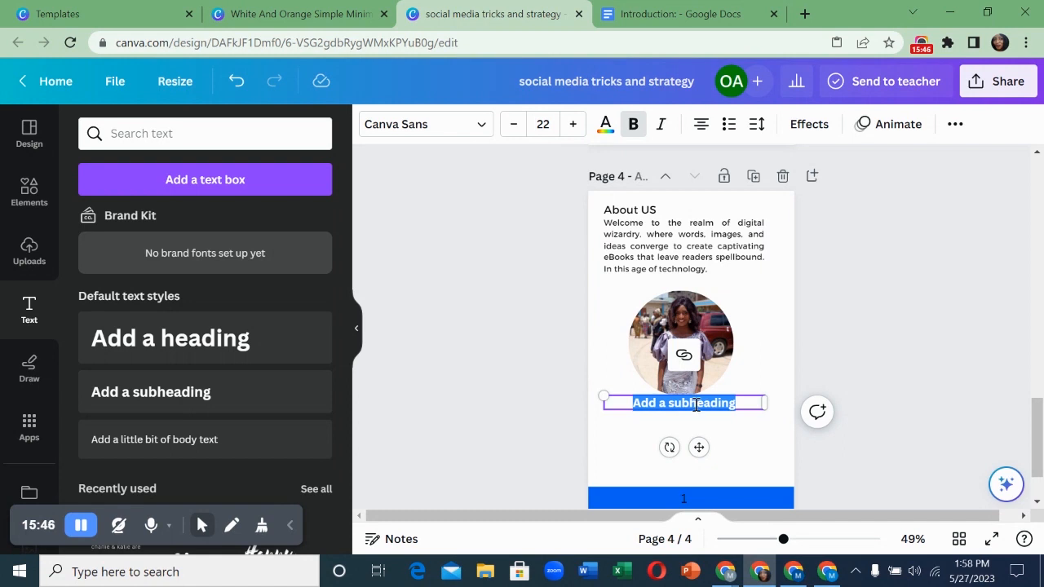
text(d)
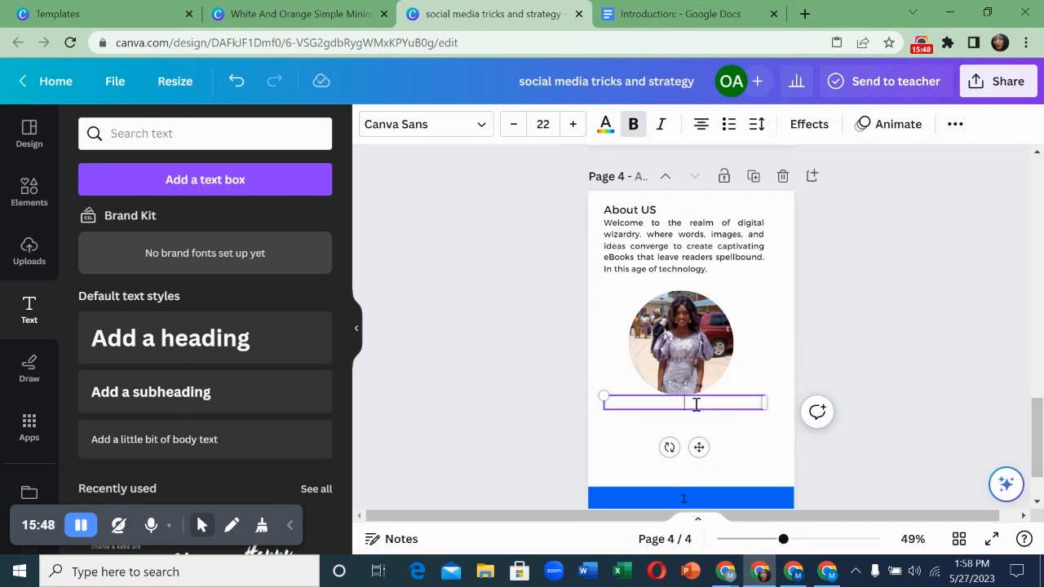
drag(712, 408, 640, 382)
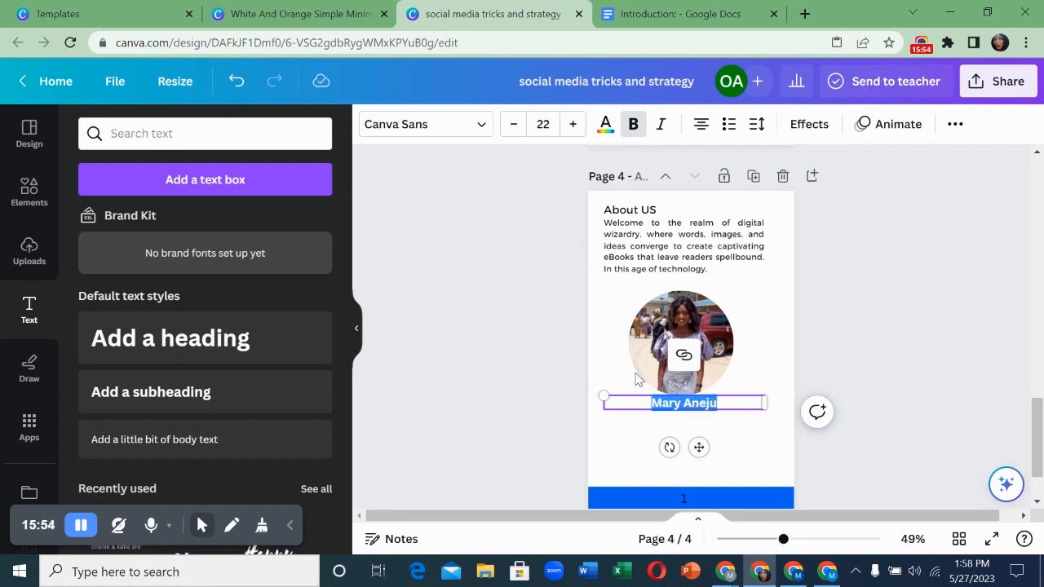
- Set the name caption's font to DM Serif Display after trying a few alternatives
click(478, 125)
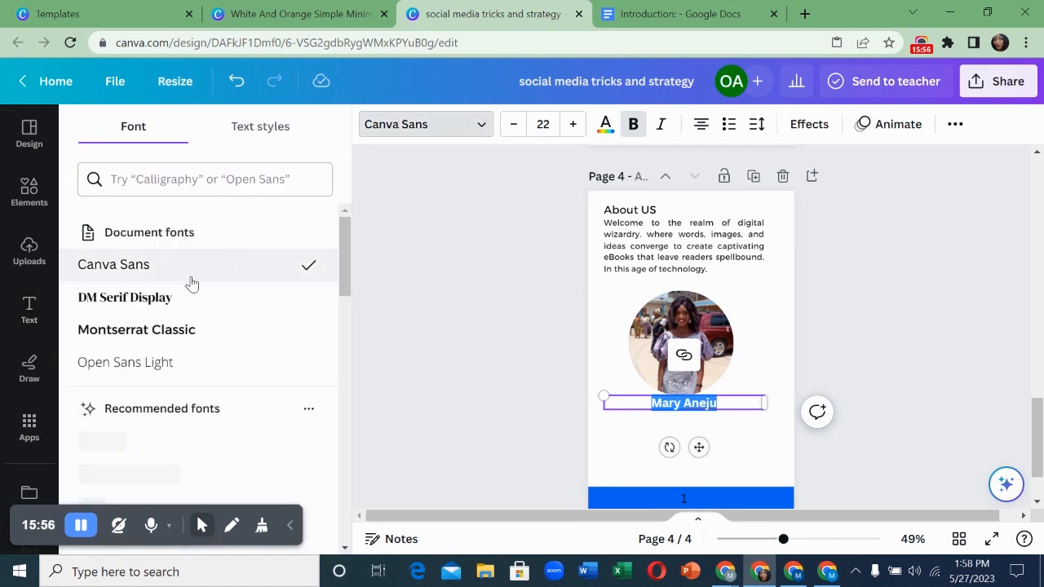
click(158, 310)
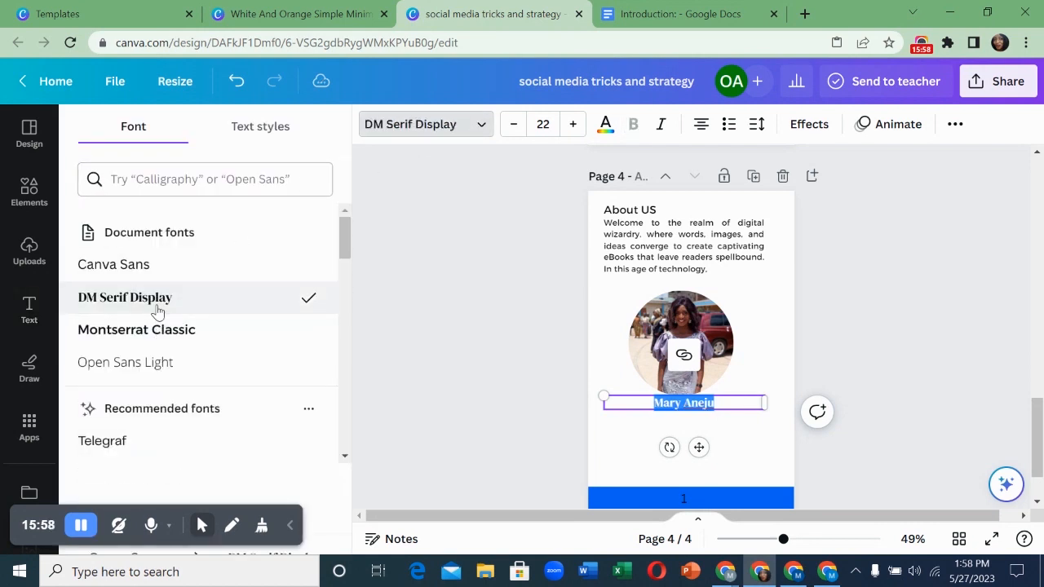
scroll(169, 316, down, 3)
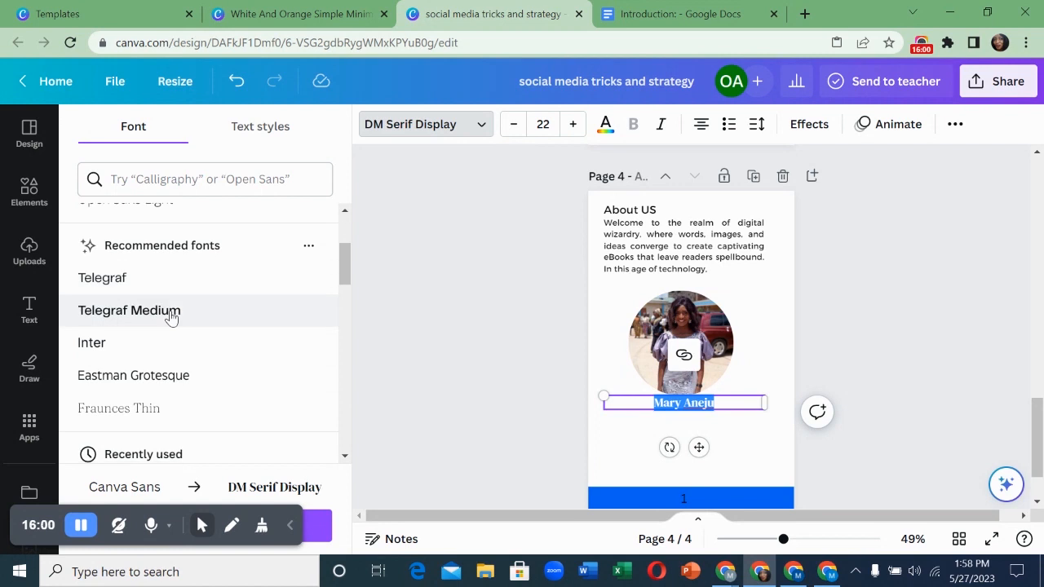
scroll(172, 316, down, 3)
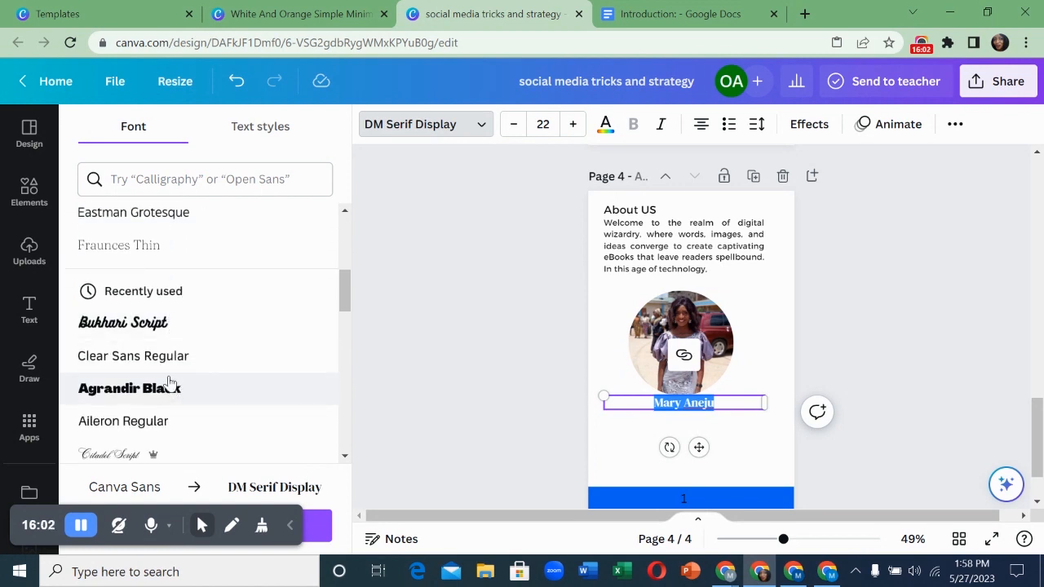
click(155, 324)
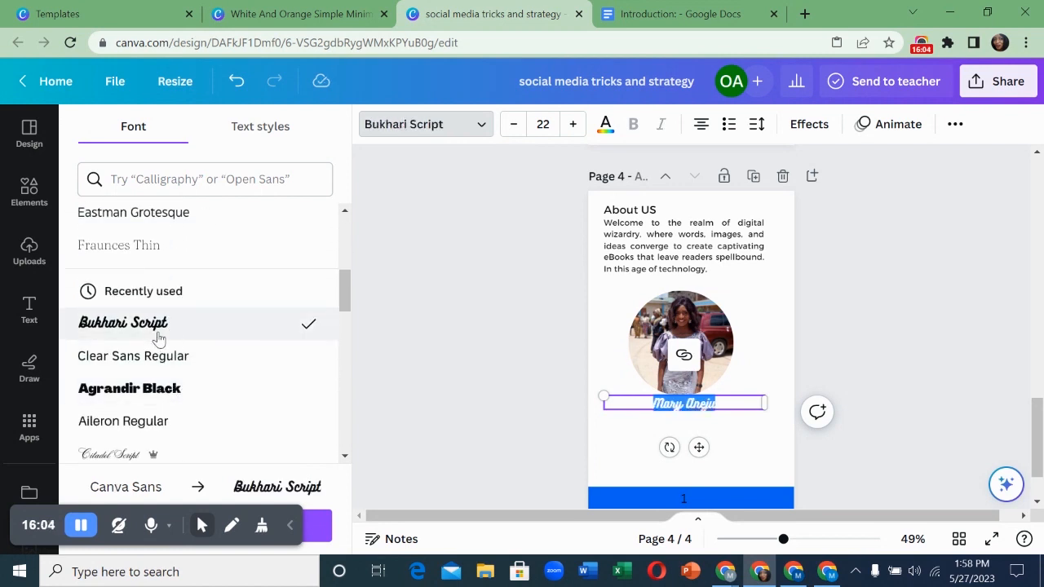
click(155, 391)
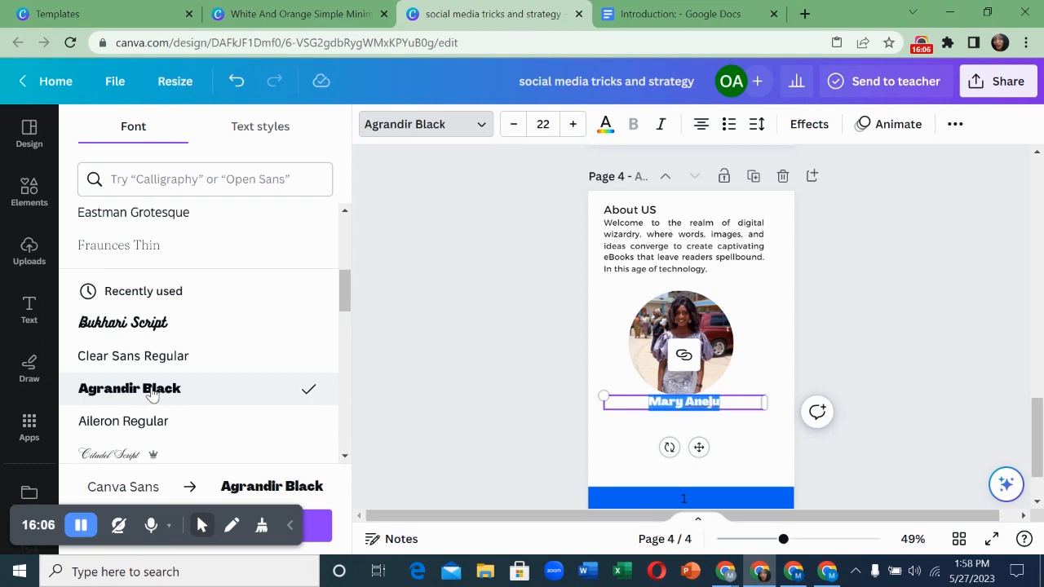
scroll(150, 379, up, 5)
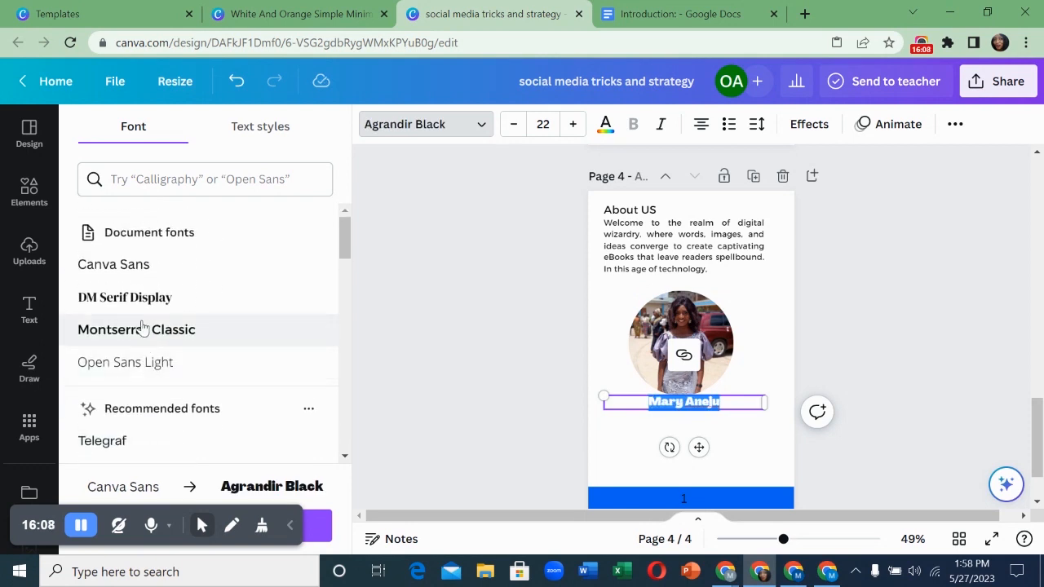
click(140, 305)
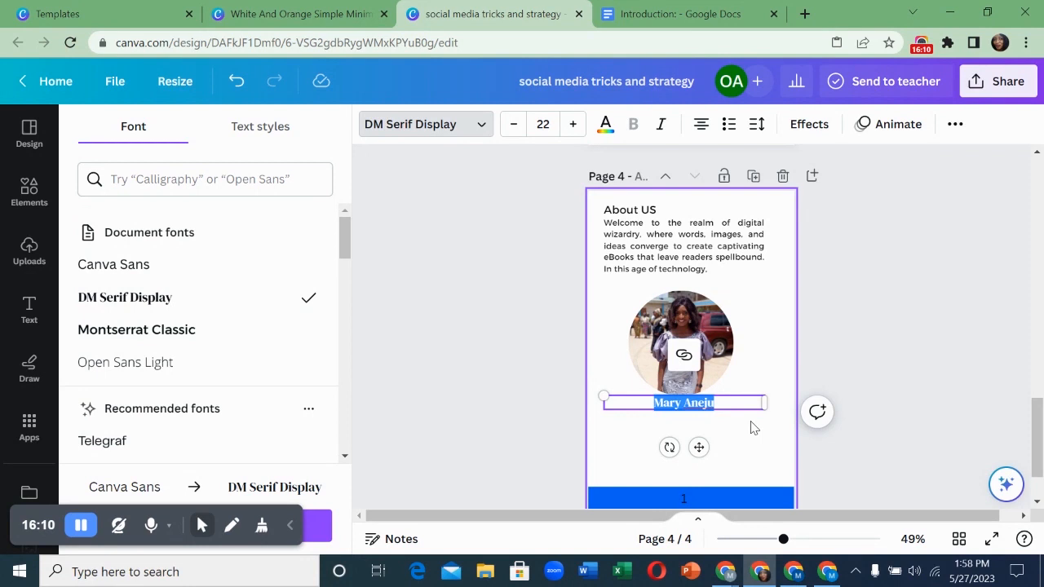
click(729, 414)
click(734, 405)
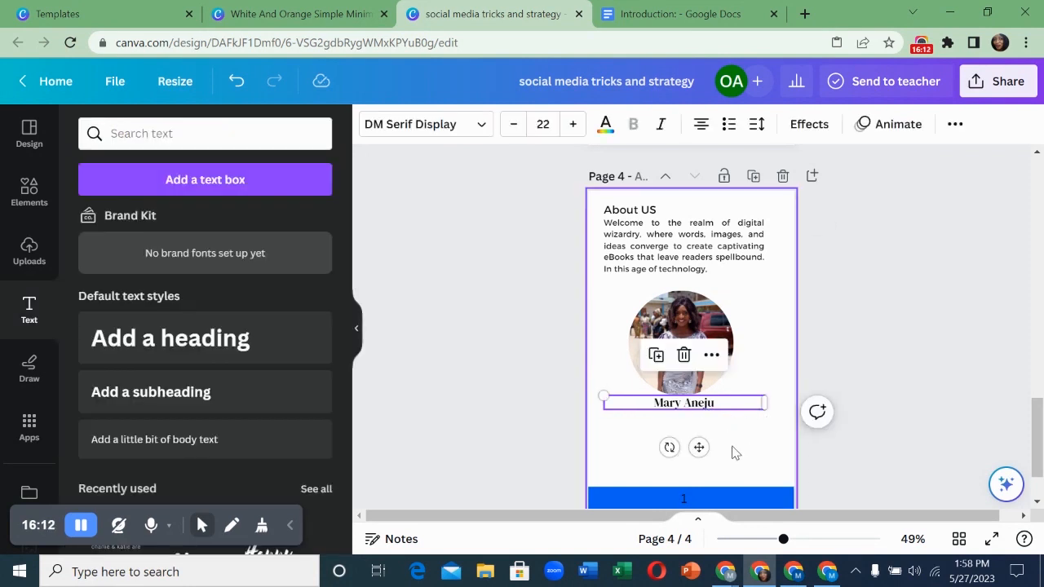
- Make the name caption size 16 and centre it under the photo
triple_click(701, 402)
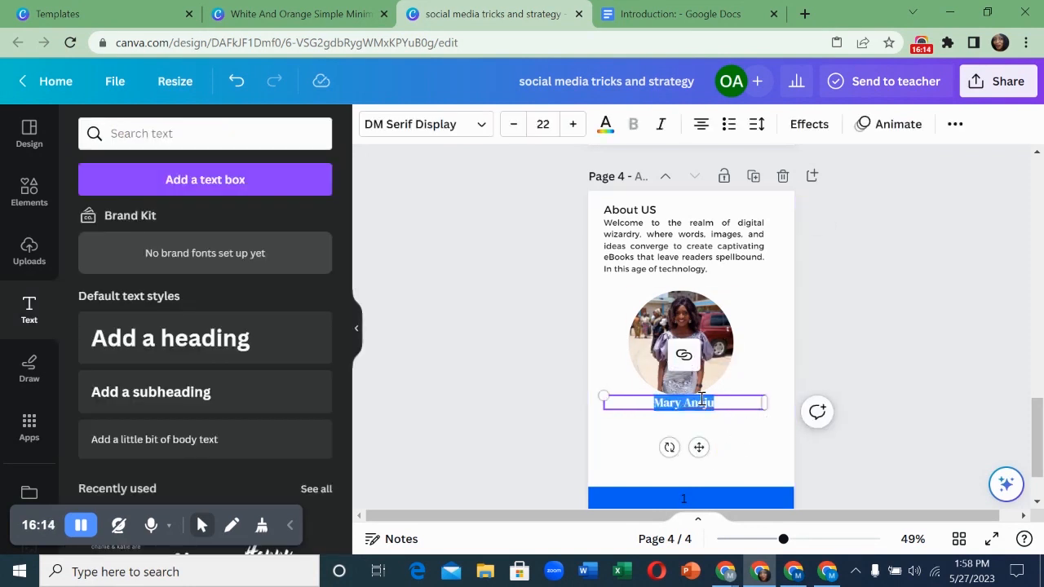
click(543, 124)
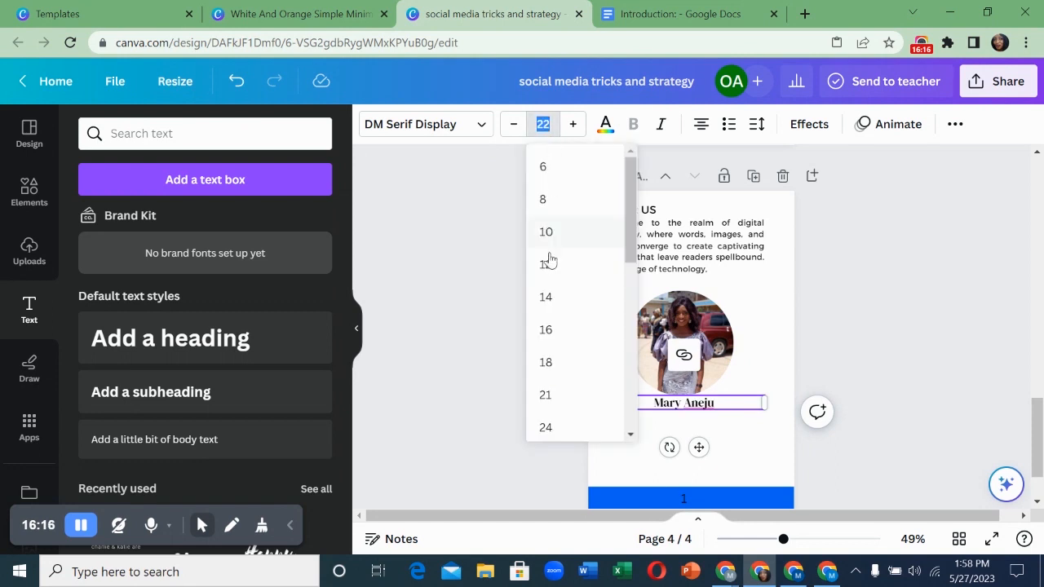
click(548, 297)
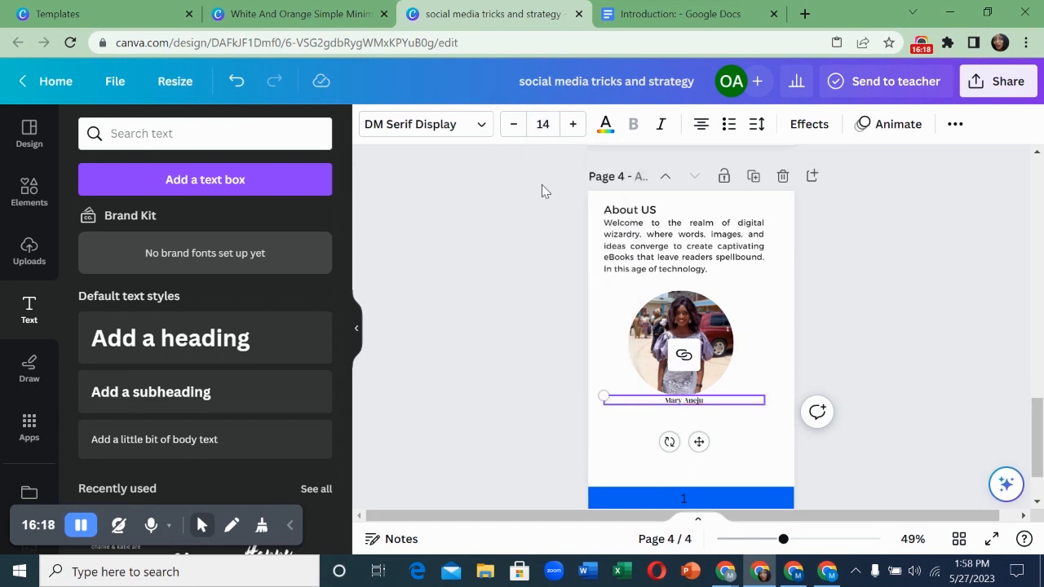
click(548, 122)
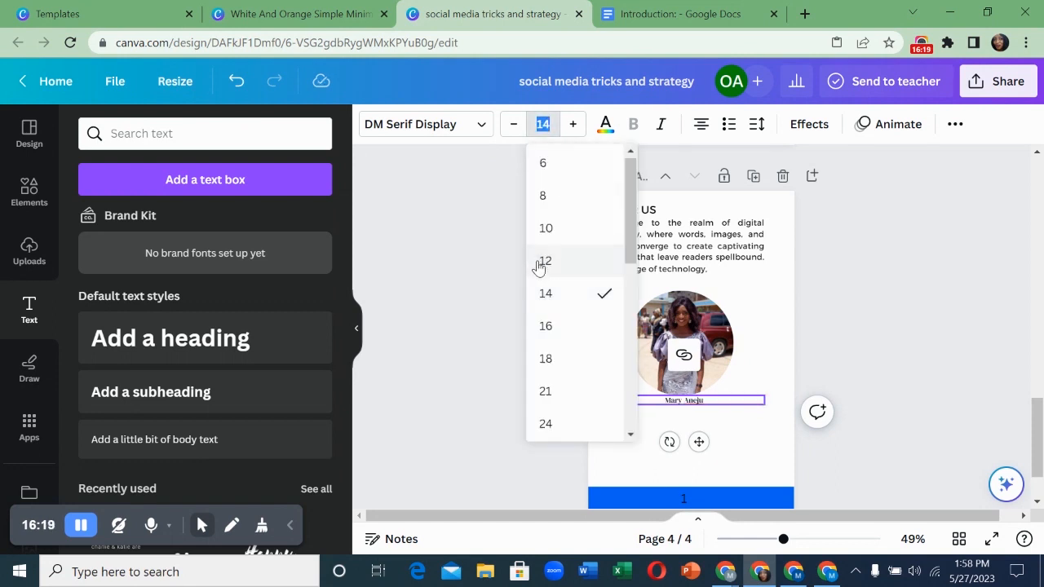
click(560, 335)
drag(697, 442, 690, 445)
click(597, 335)
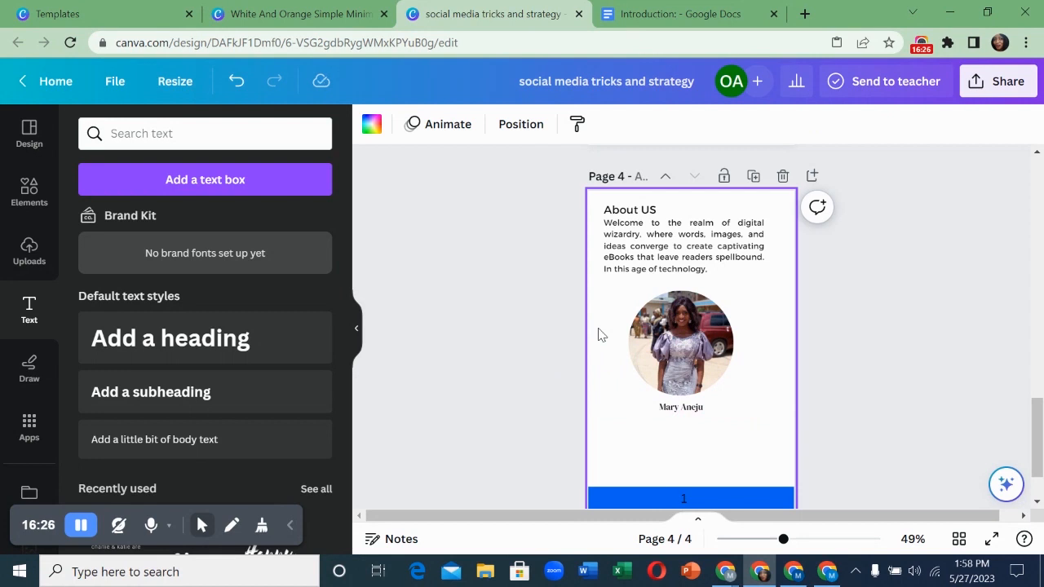
- Duplicate the name caption, move the copy lower, and retype it as 'Follow me on:'
click(695, 413)
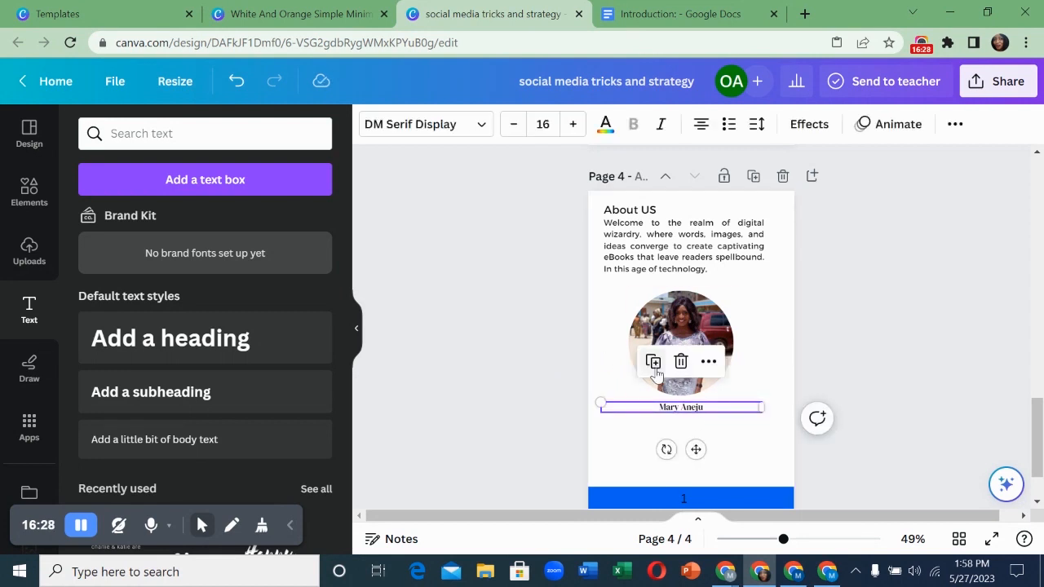
key(ctrl+d)
drag(702, 455, 633, 479)
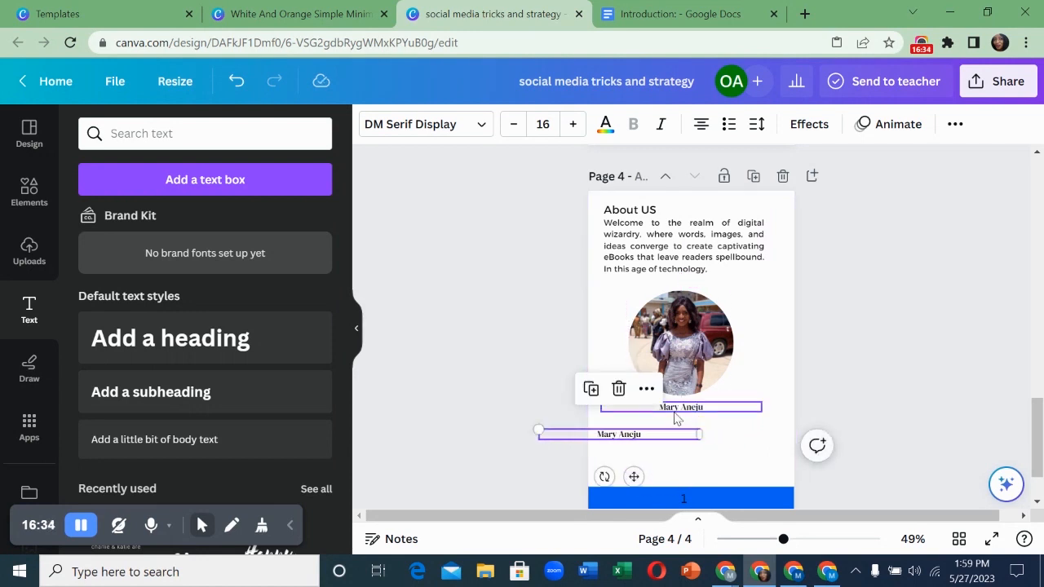
double_click(634, 437)
key(BackSpace)
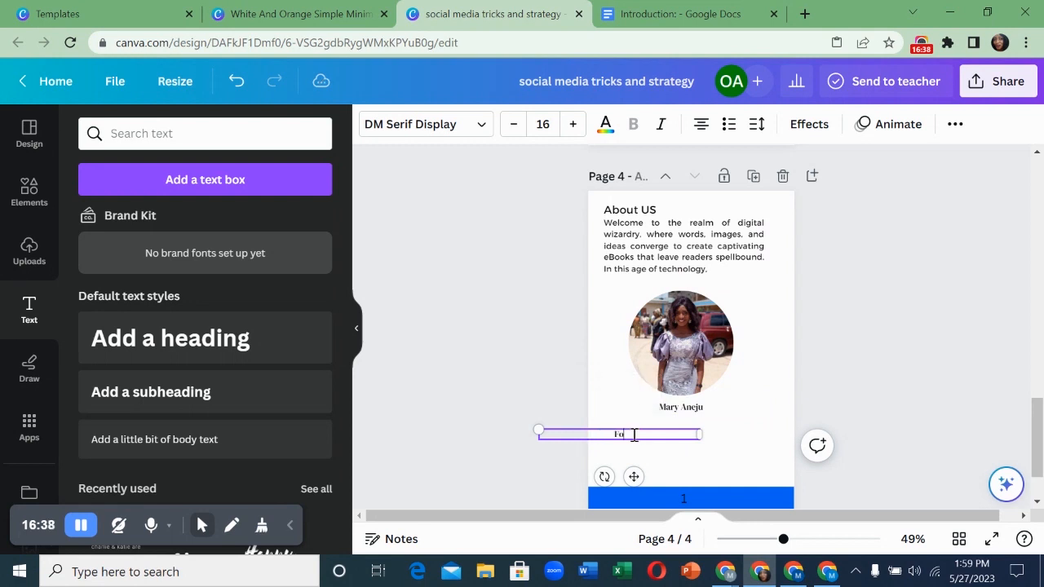
text(Follow me on:)
- Set 'Follow me on:' to size 18 and nudge it slightly right
triple_click(619, 433)
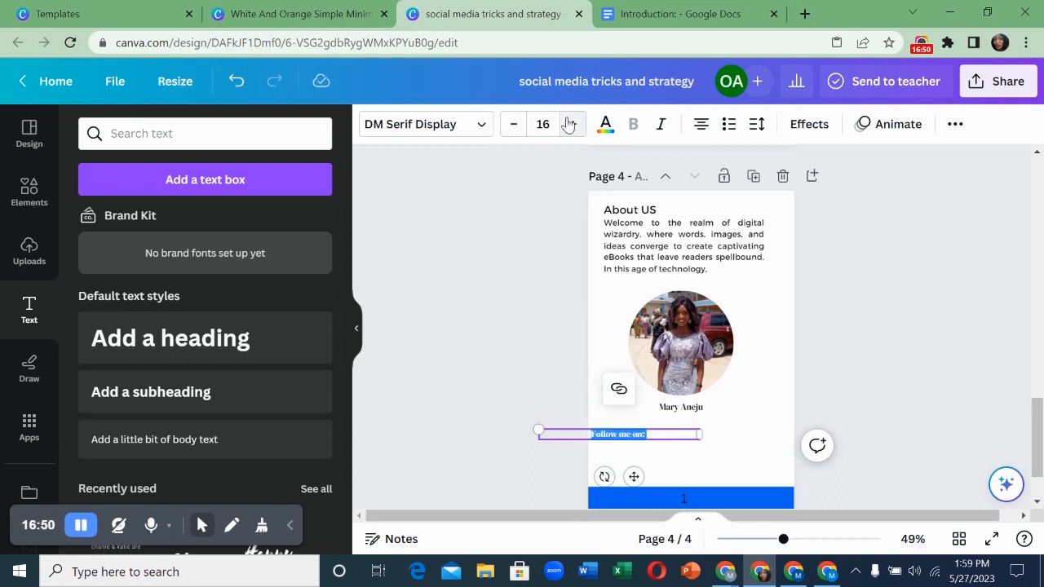
click(543, 124)
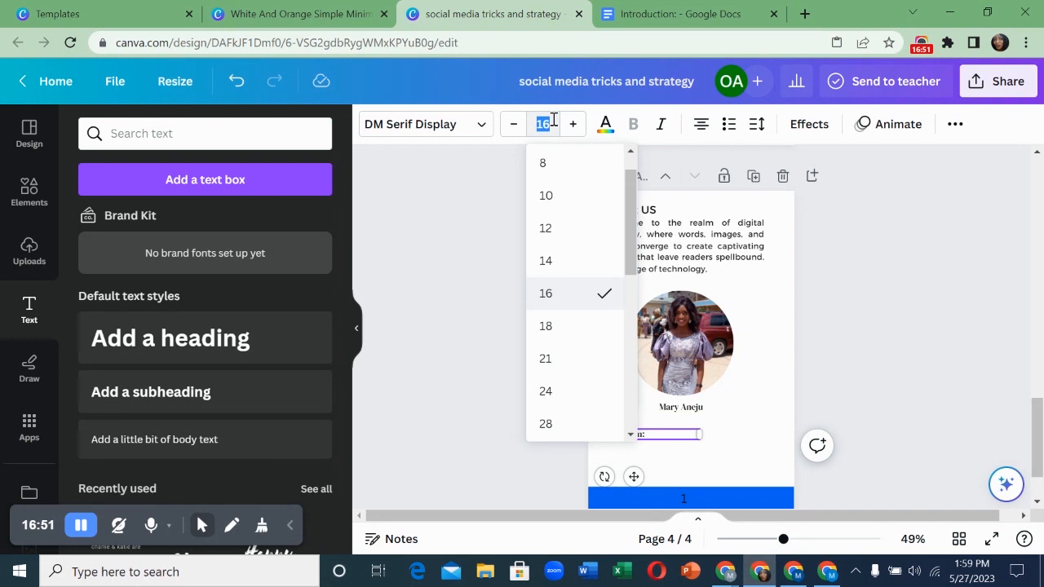
click(552, 326)
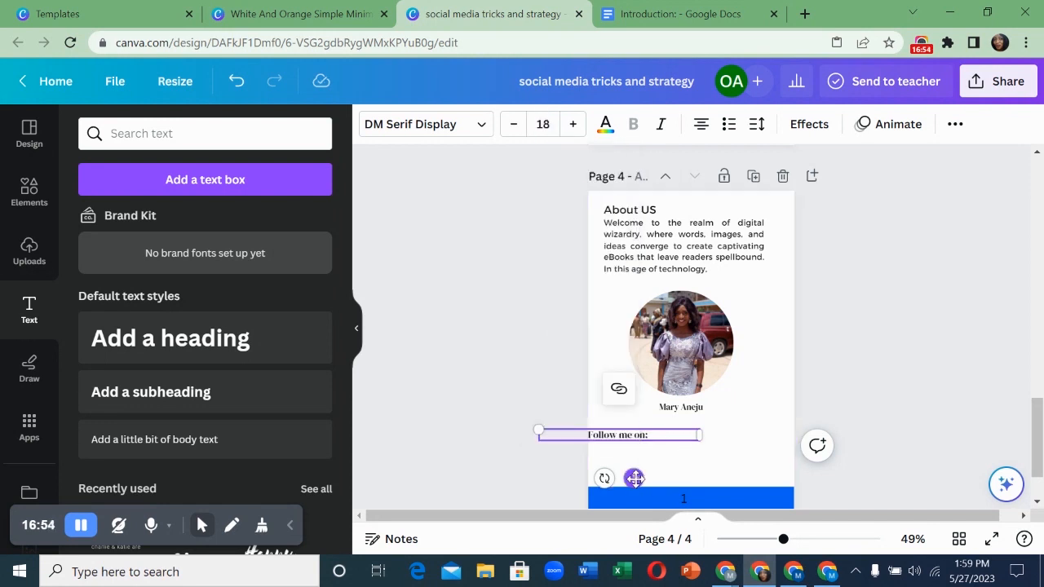
drag(634, 479, 637, 478)
click(679, 458)
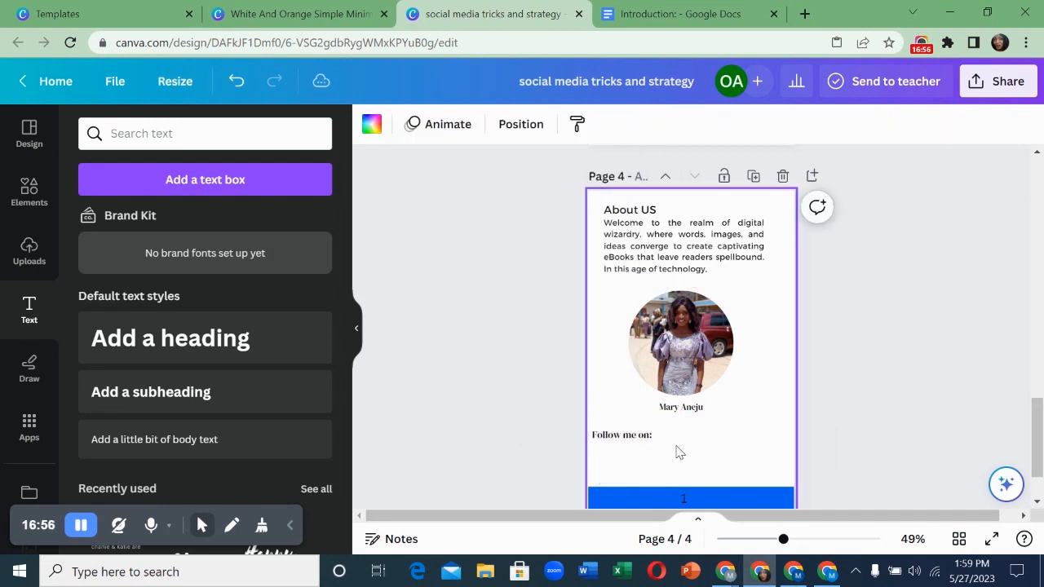
click(676, 441)
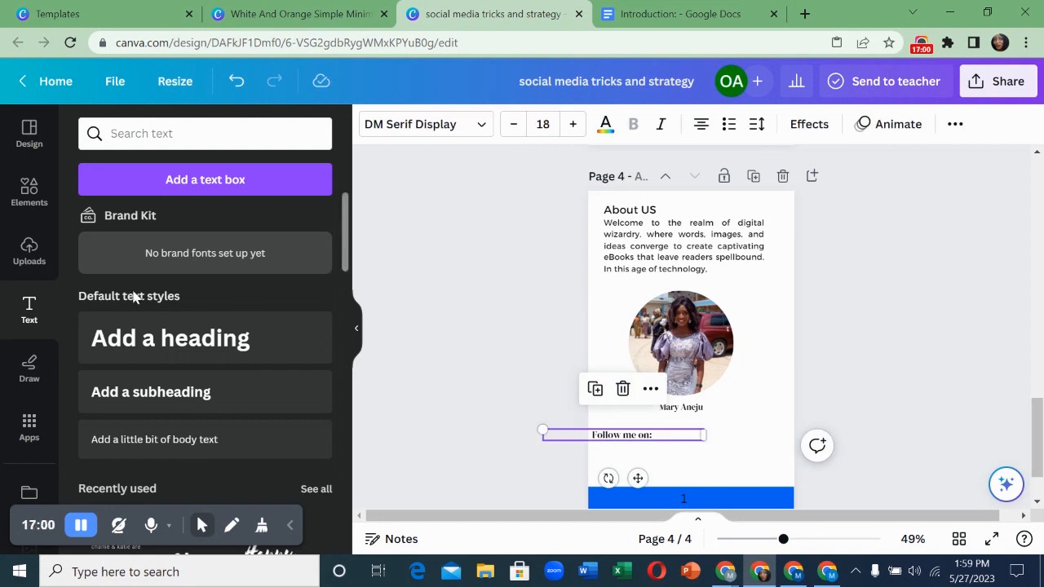
- Add a Facebook icon from an Elements search, shrink it to about 44 and place it below "Follow me on:"
click(30, 211)
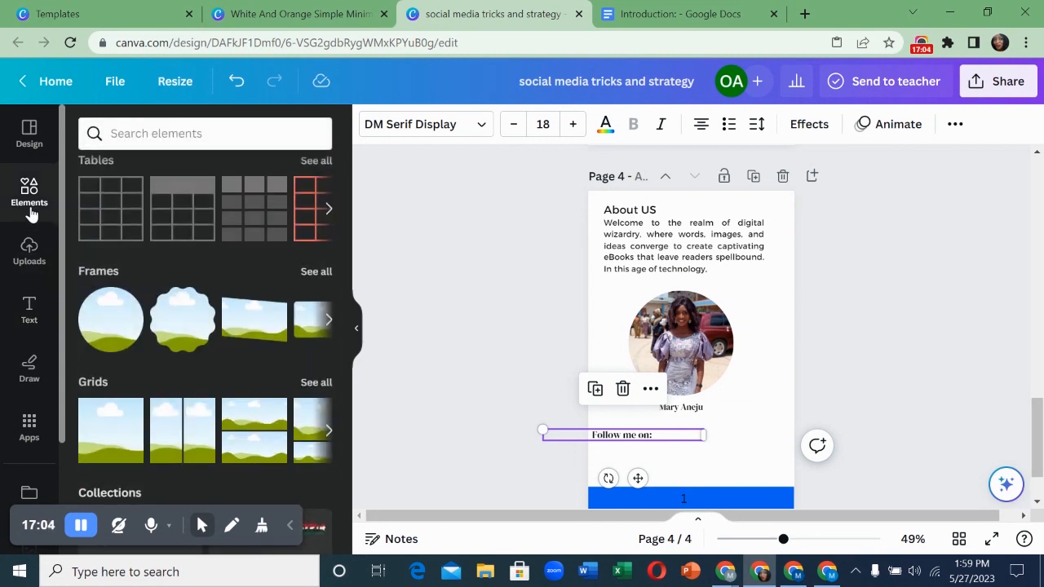
click(155, 133)
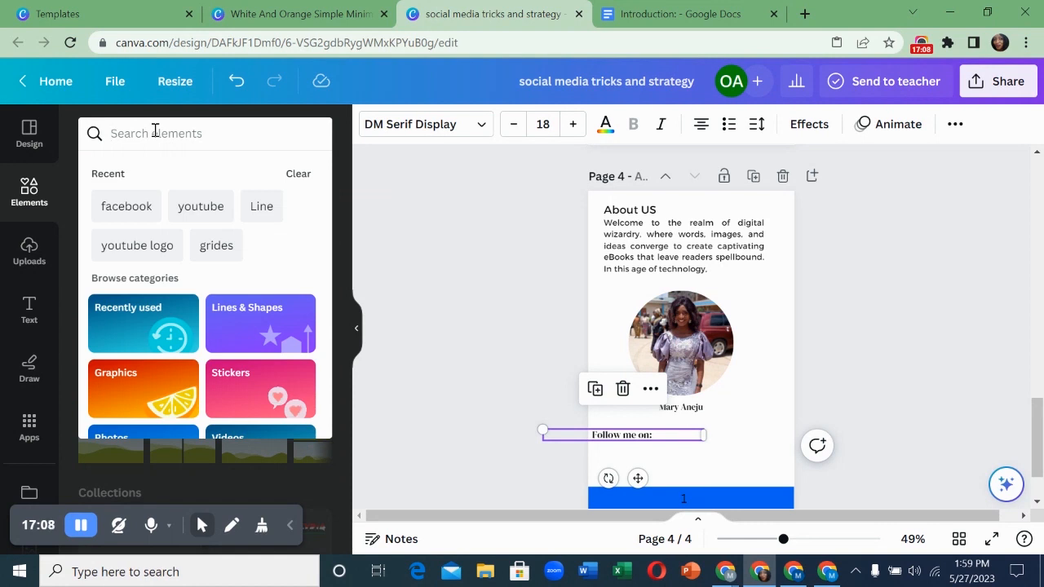
text(faceboo)
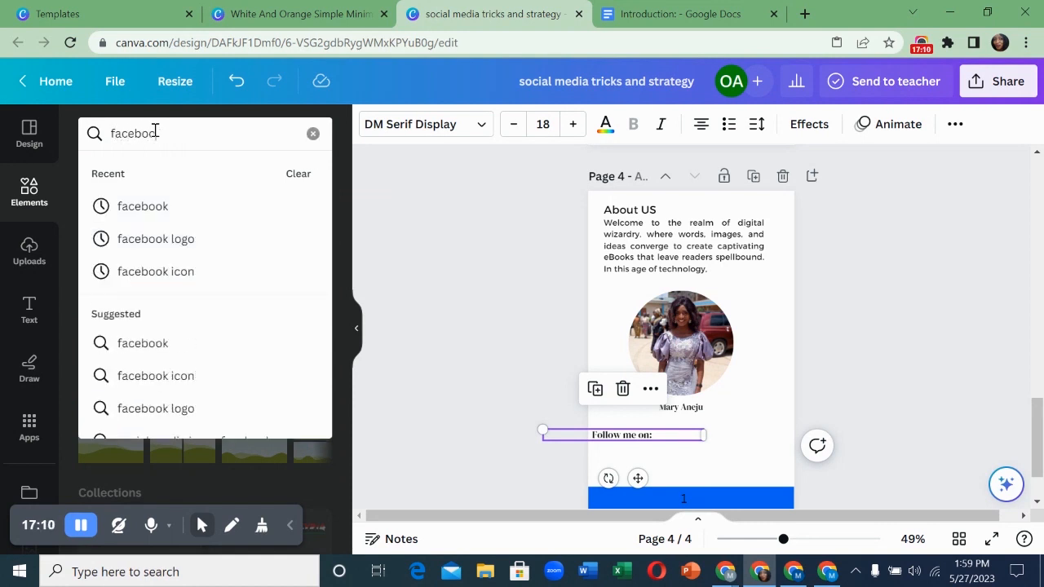
text(k)
click(169, 206)
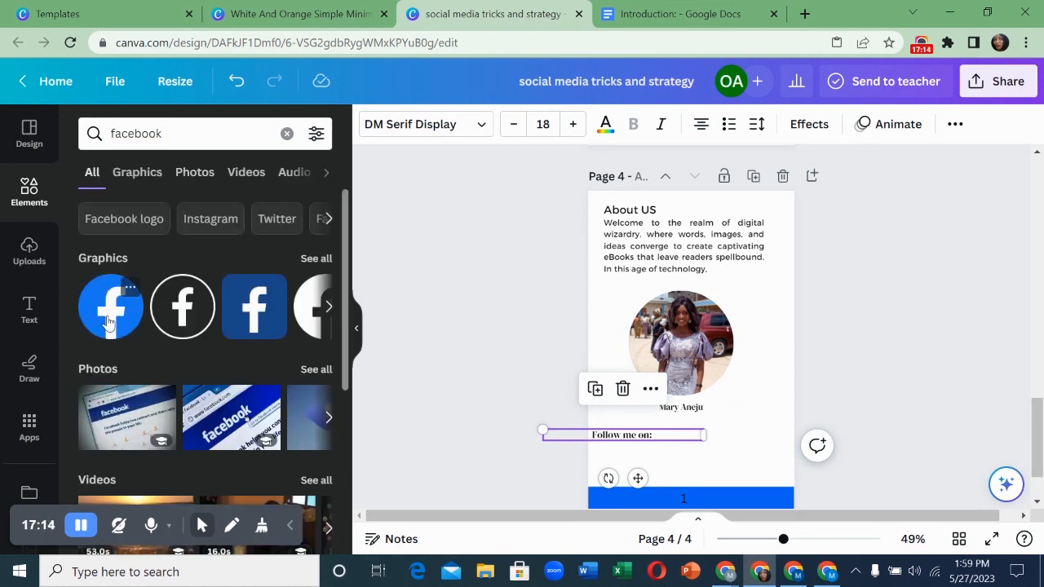
drag(109, 320, 703, 458)
drag(751, 491, 704, 470)
drag(669, 411, 685, 427)
drag(717, 458, 686, 486)
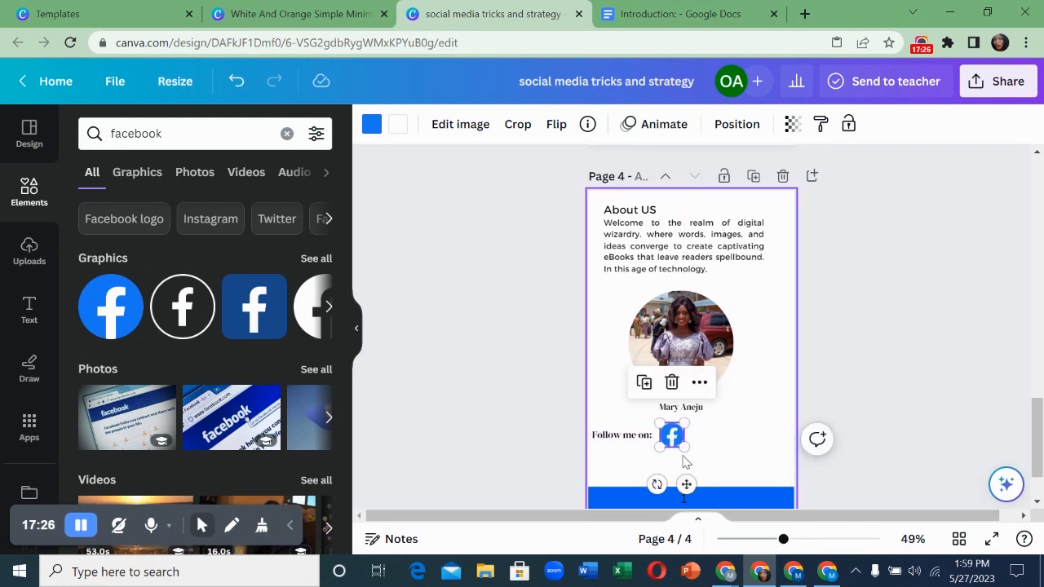
drag(682, 449, 674, 441)
drag(684, 478, 618, 506)
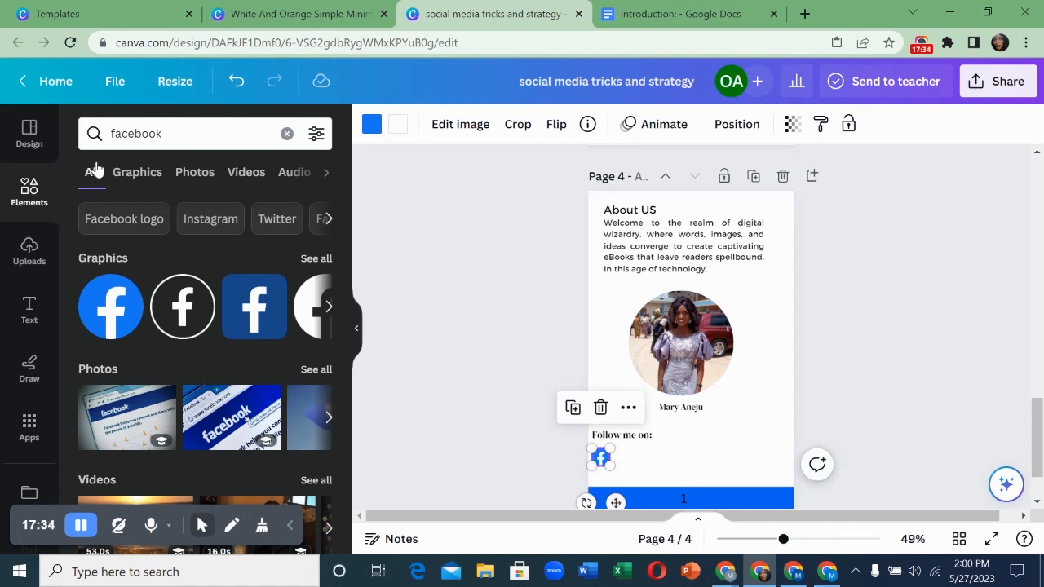
- Add a small YouTube icon from a 'youtube' search beside the Facebook icon
double_click(135, 135)
text(y)
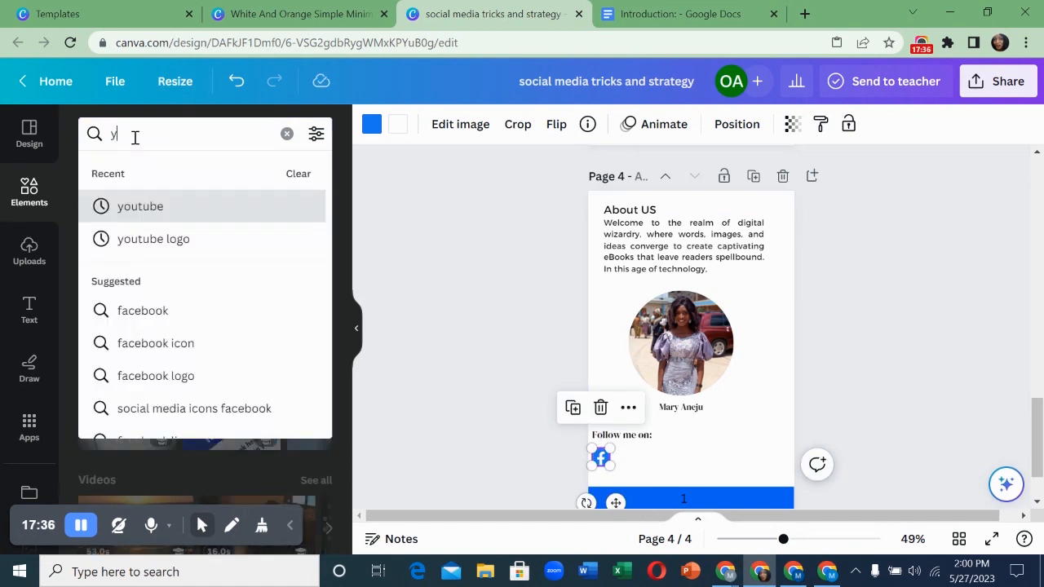
text(outube)
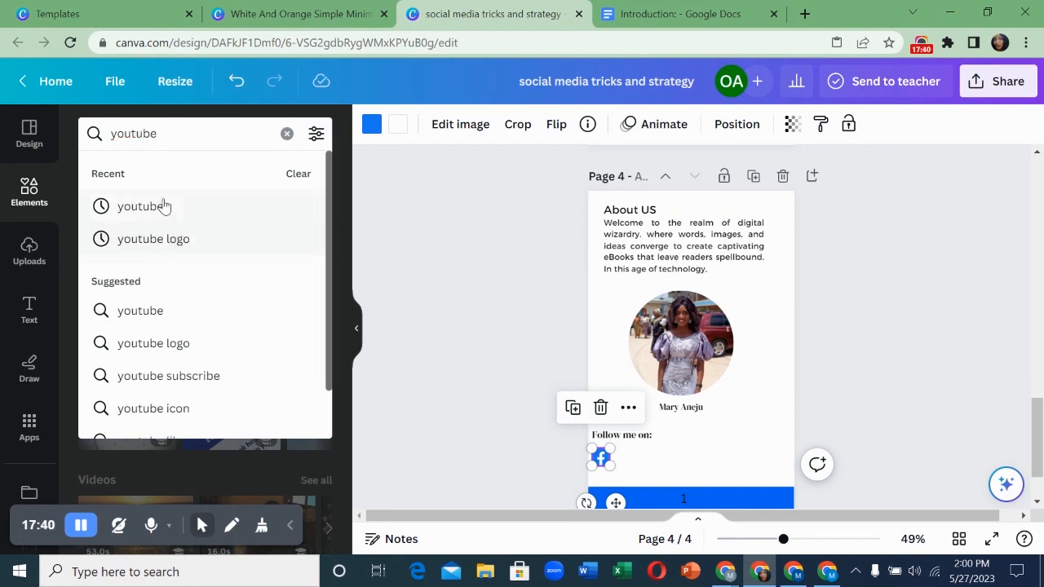
click(151, 206)
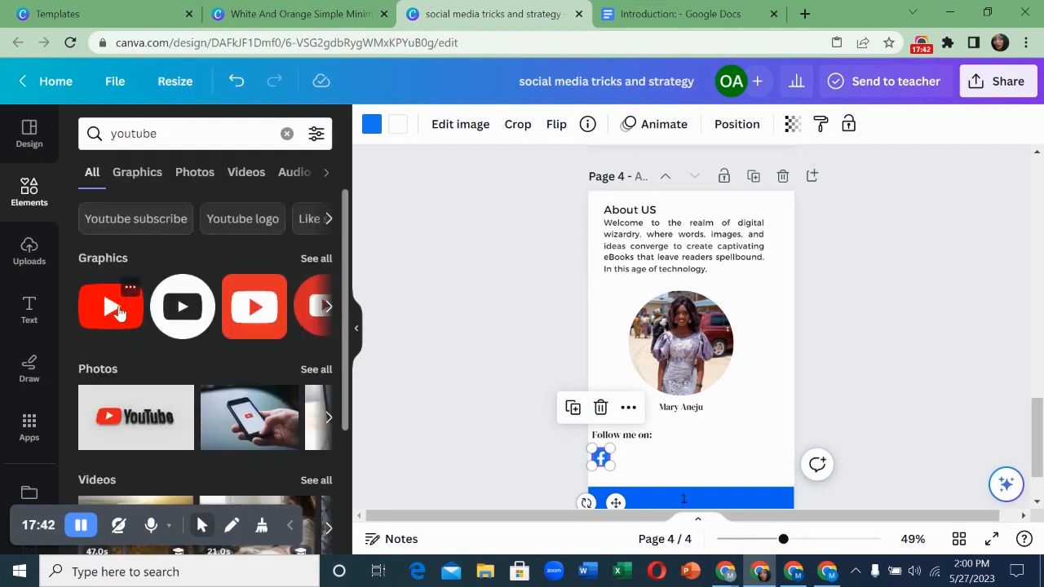
drag(117, 318, 659, 458)
drag(625, 425, 636, 435)
drag(664, 490, 644, 501)
- Match the YouTube icon's size to Facebook, then place an 'instagram' search graphic on the page
drag(638, 463, 635, 459)
drag(643, 501, 641, 501)
click(144, 134)
double_click(144, 133)
text(instagra)
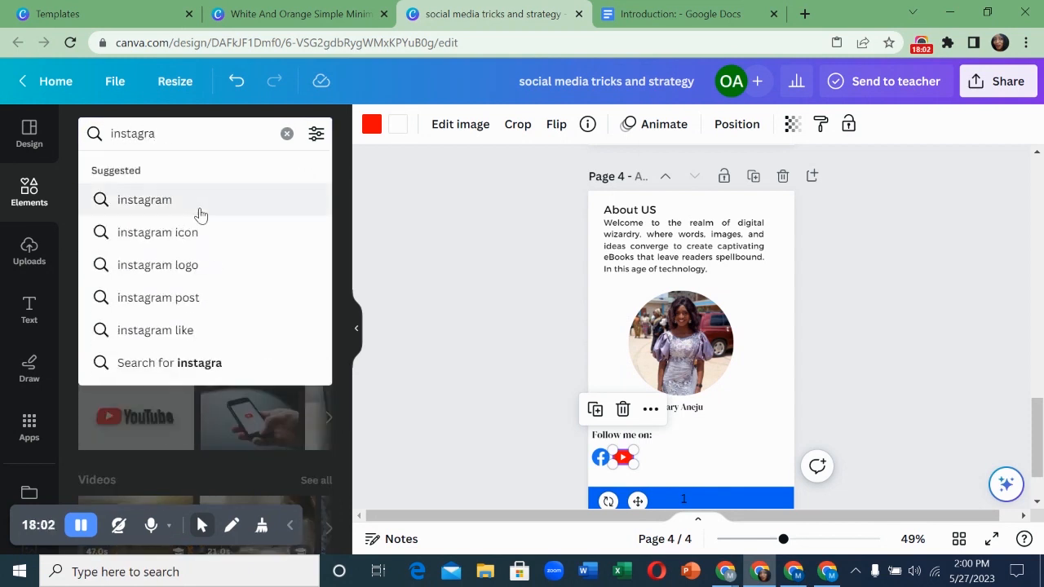
click(167, 201)
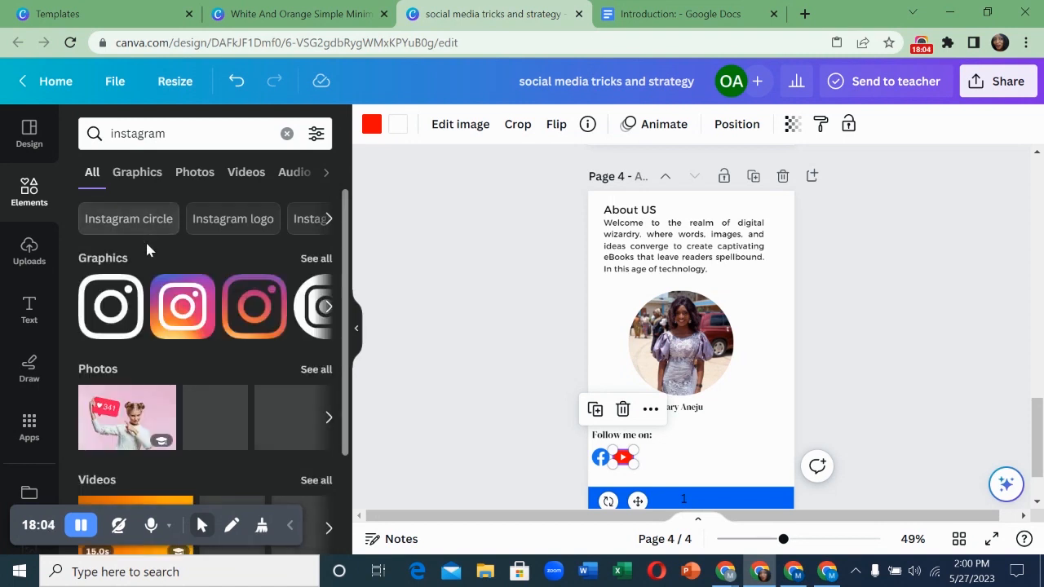
drag(168, 318, 722, 412)
- Shrink the Instagram icon to match the others and line it up beside YouTube
drag(778, 507, 694, 428)
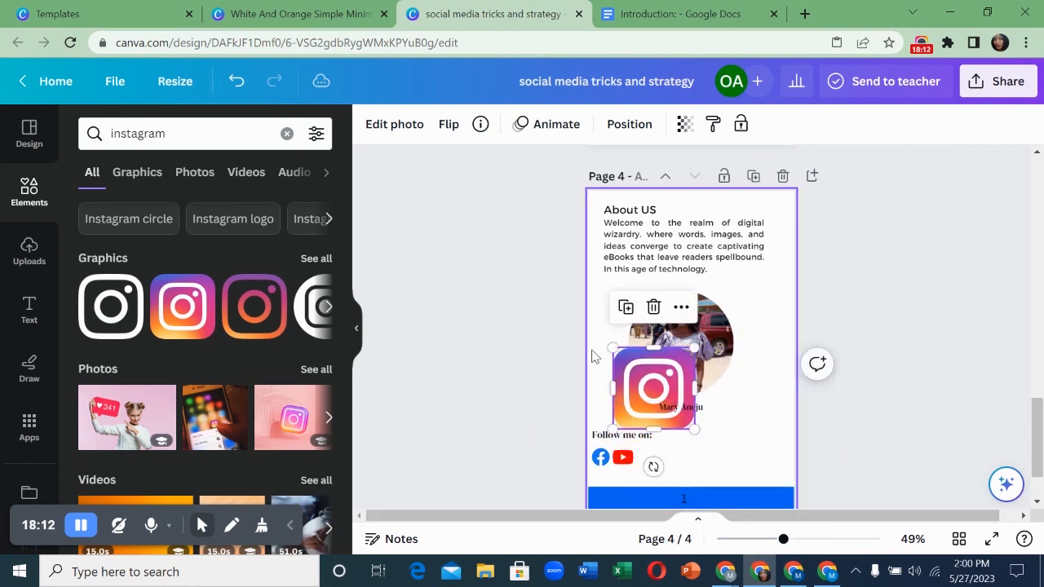
drag(613, 347, 644, 399)
drag(691, 468, 665, 512)
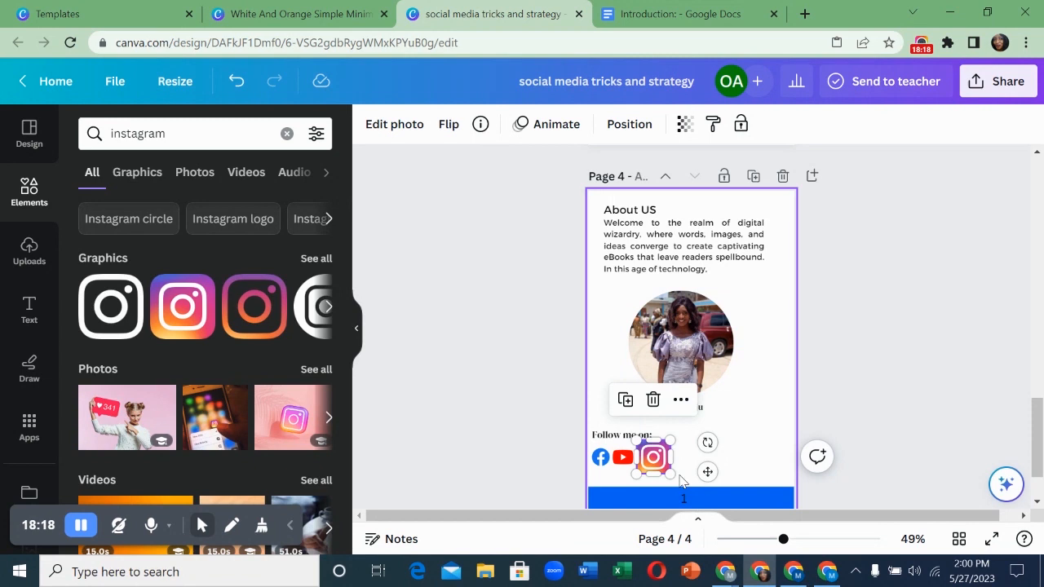
drag(669, 475, 649, 458)
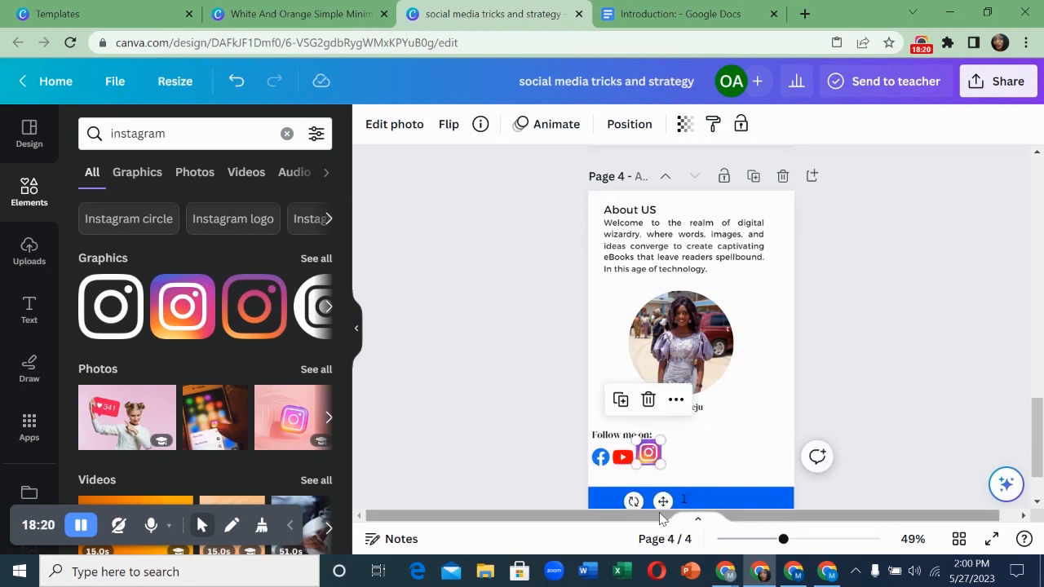
click(664, 512)
click(648, 459)
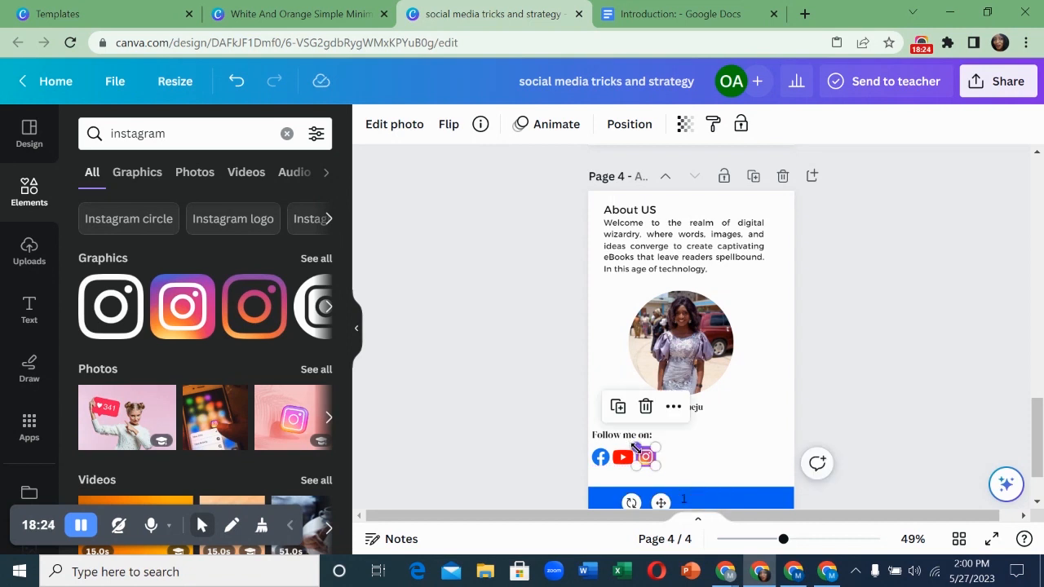
click(693, 459)
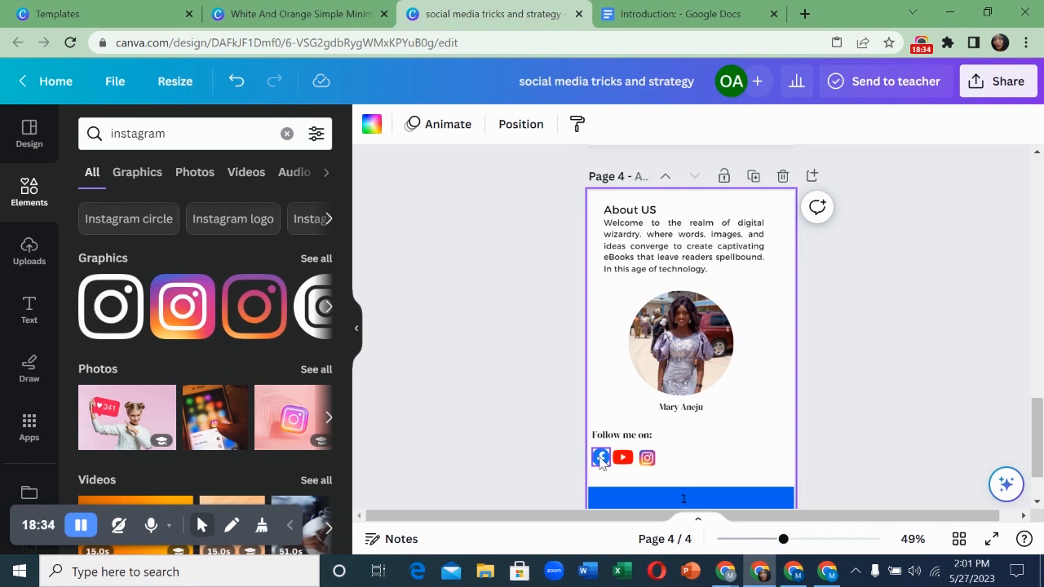
- Link the Facebook icon to the author's social media handle
scroll(601, 460, up, 2)
scroll(601, 460, down, 4)
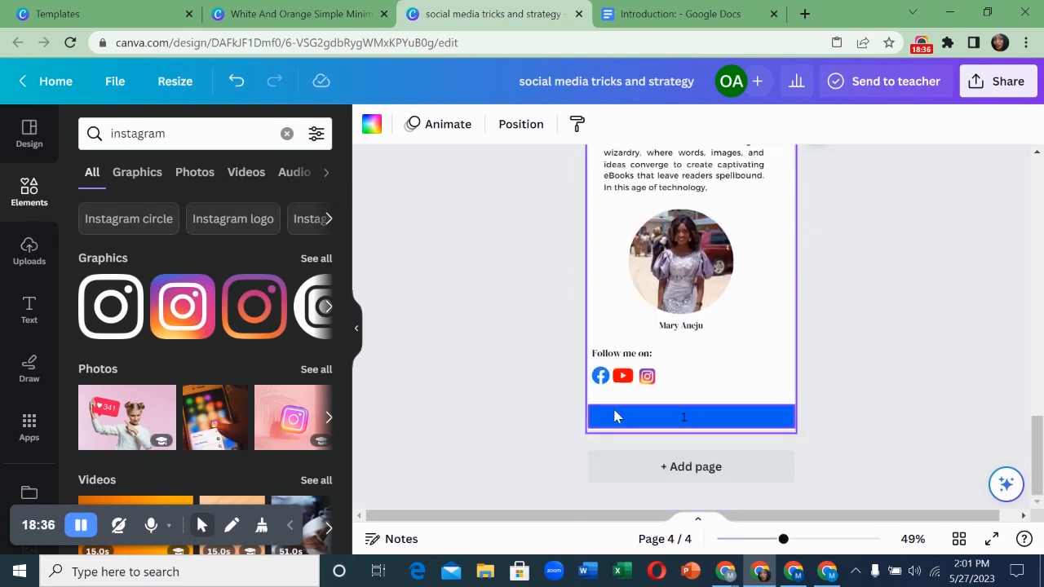
right_click(603, 384)
mouse_move(603, 384)
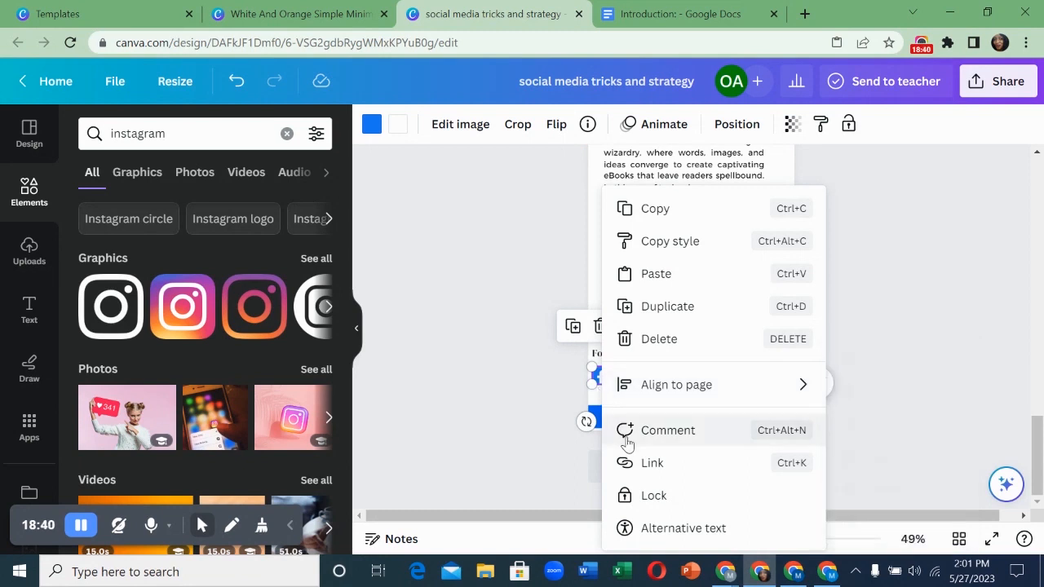
click(652, 463)
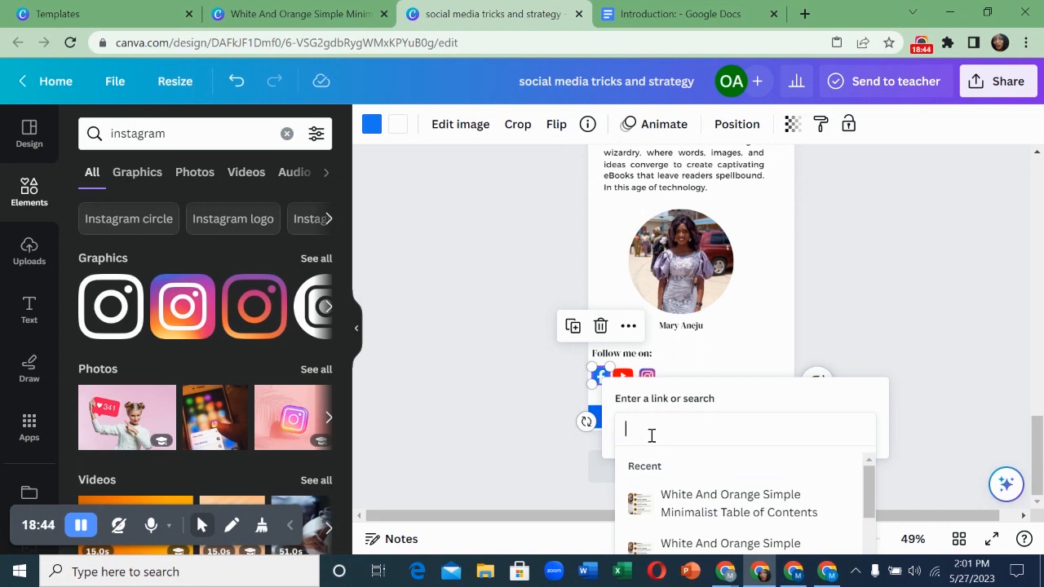
text(a)
key(BackSpace)
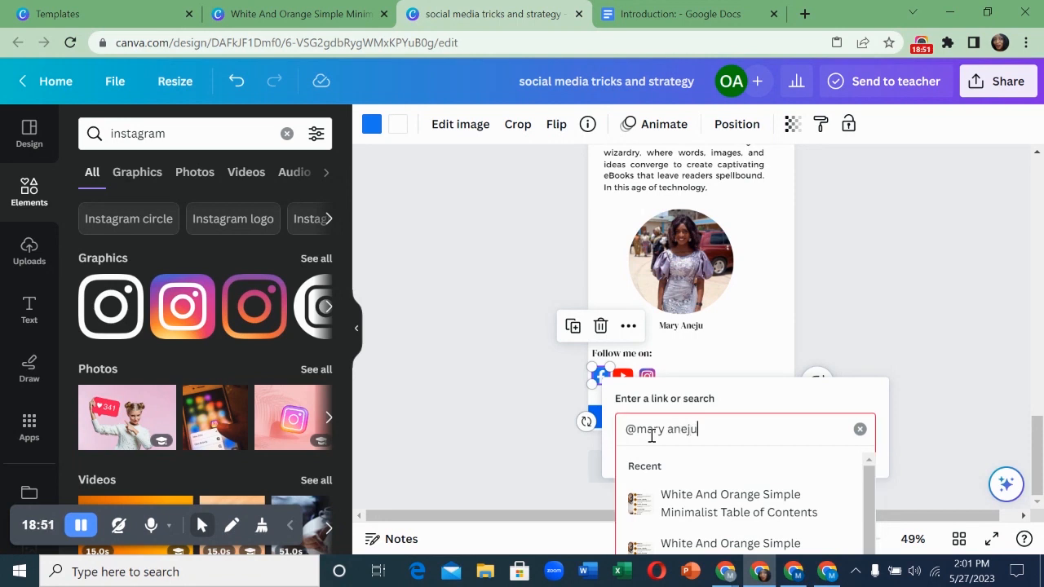
click(767, 348)
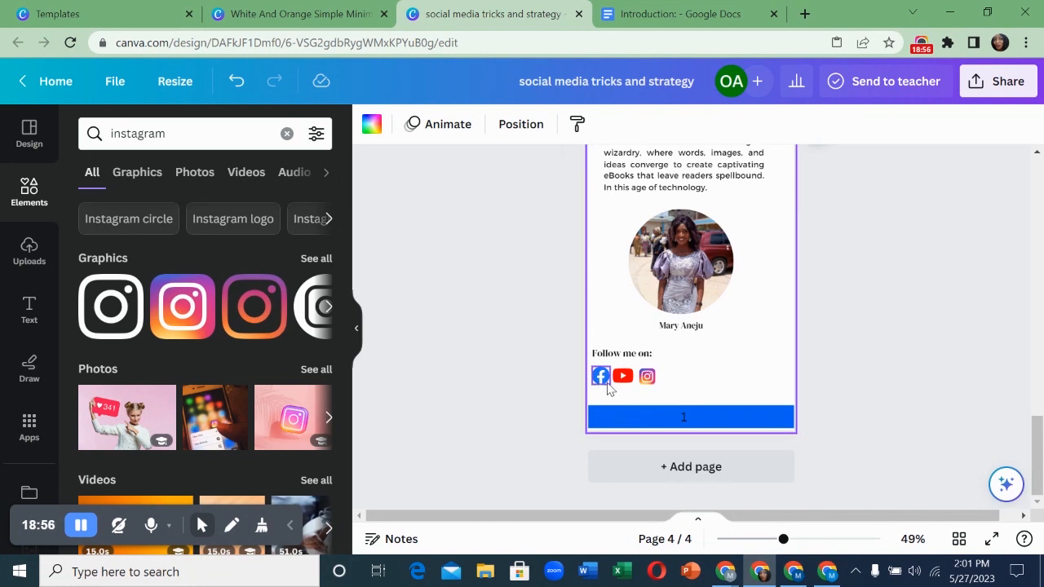
- Give the YouTube icon a link to the author's handle as well, then deselect it
right_click(624, 386)
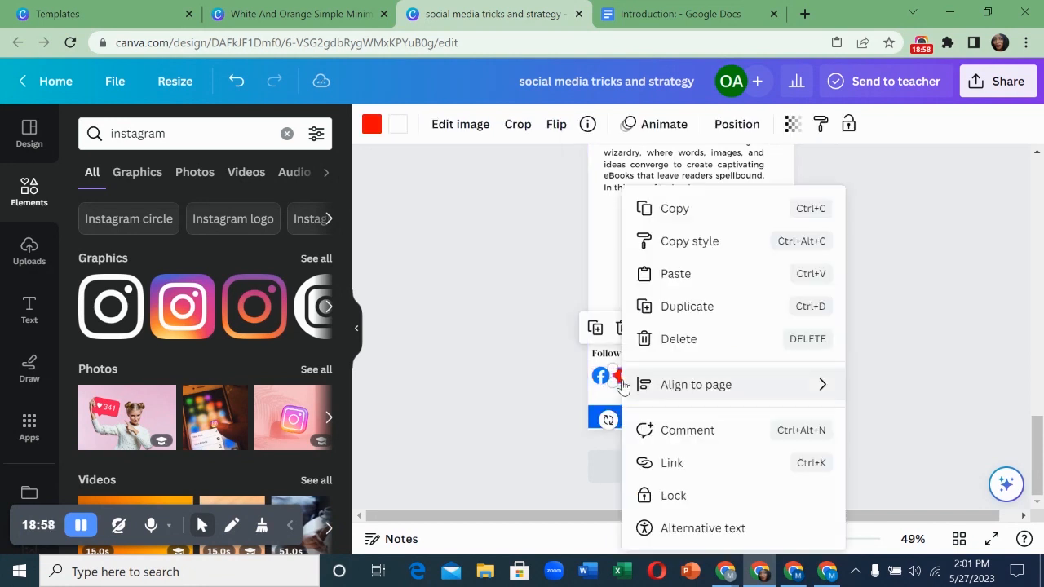
mouse_move(624, 389)
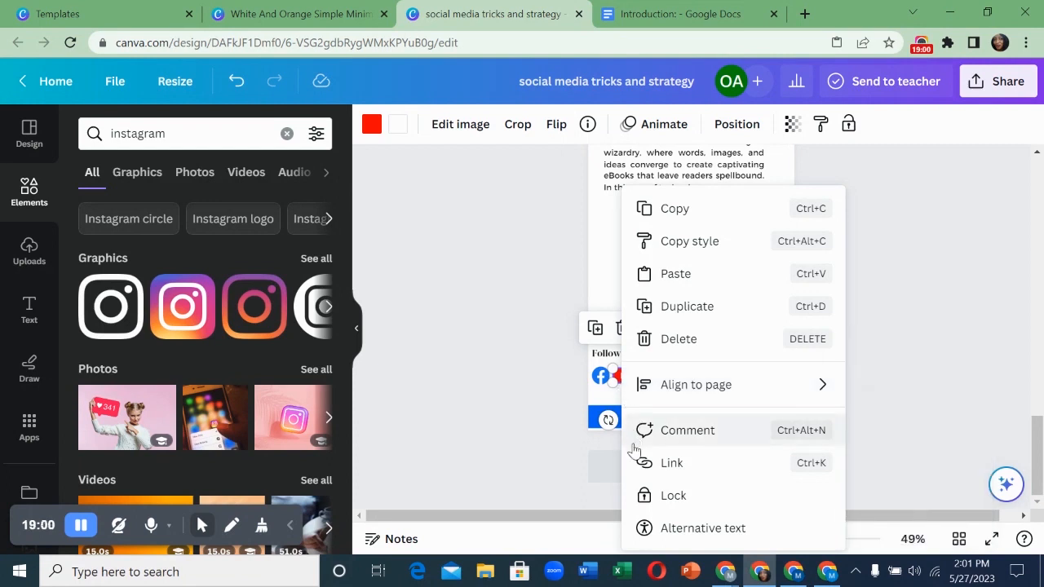
click(667, 463)
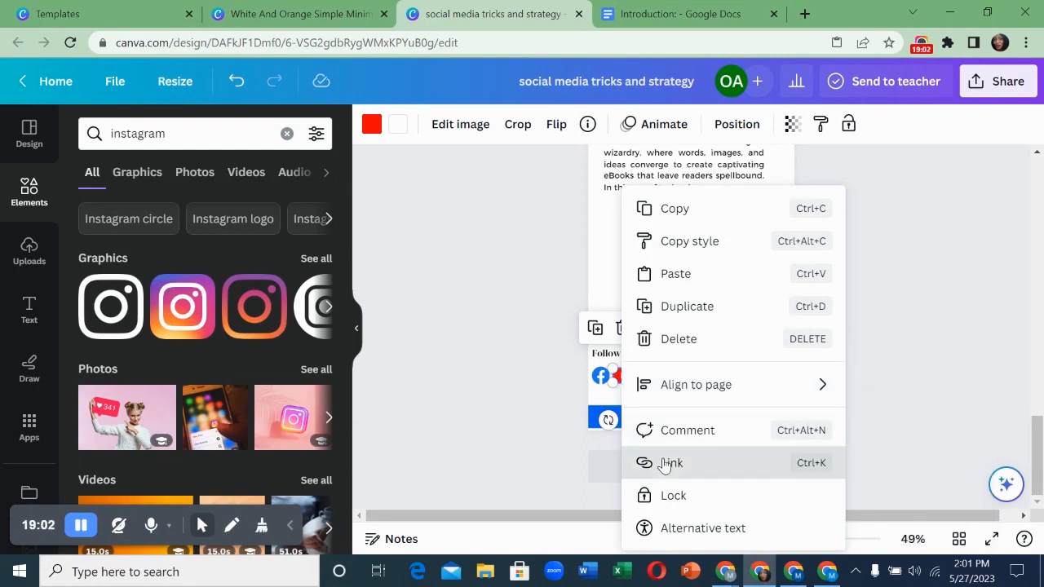
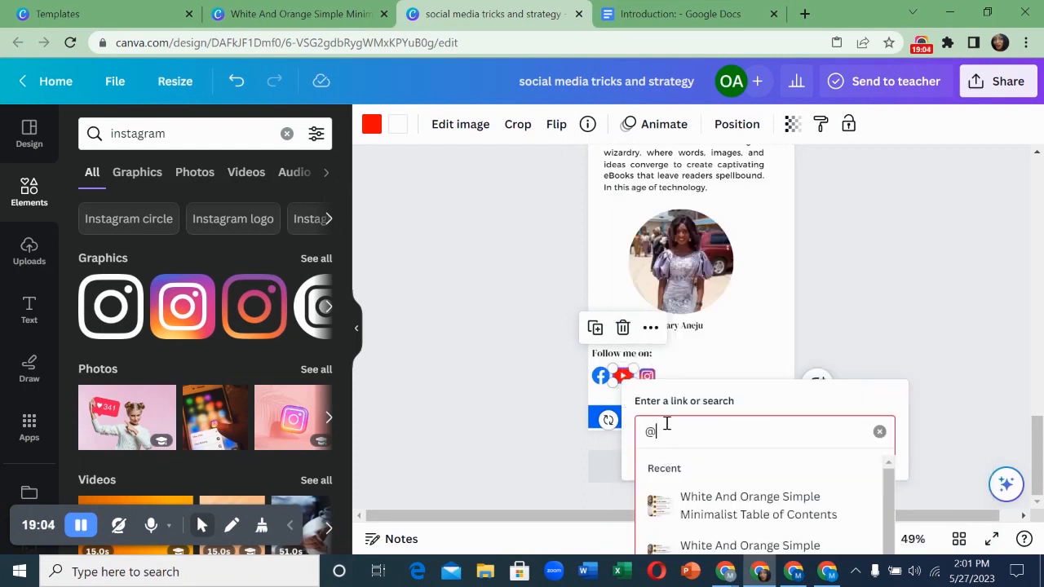
key(Return)
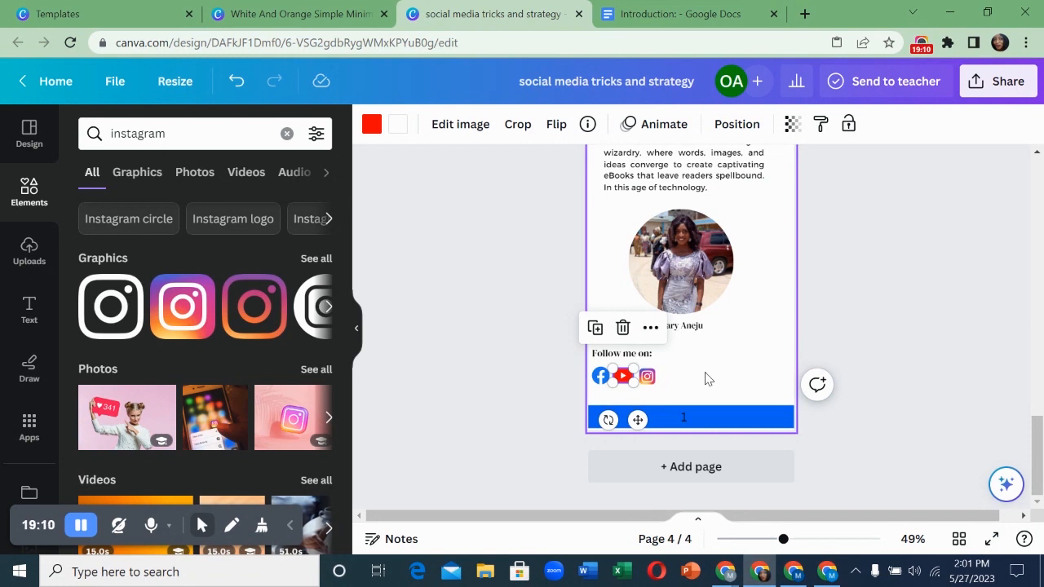
click(707, 379)
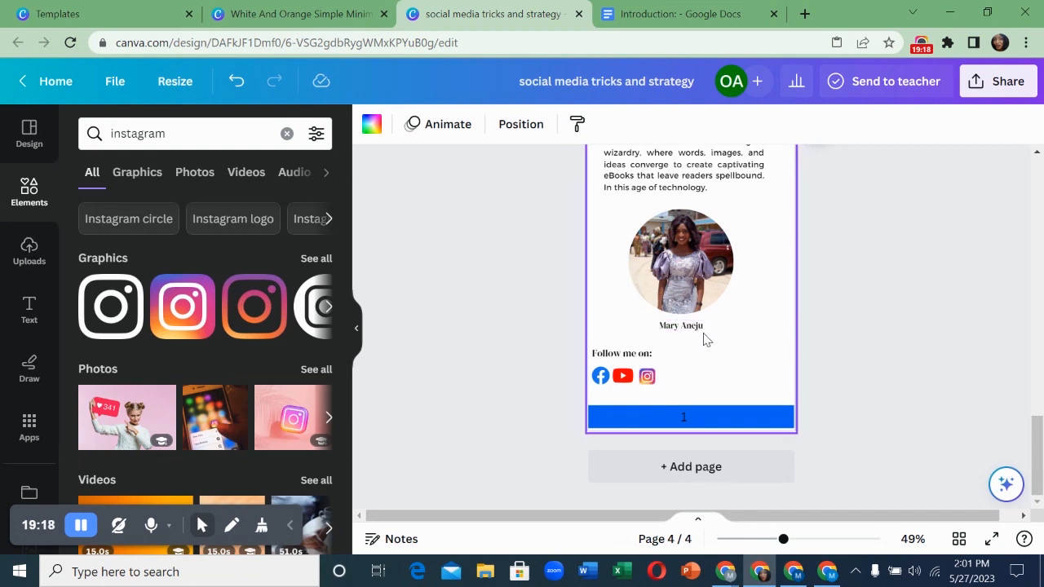
scroll(701, 344, up, 10)
scroll(707, 341, up, 3)
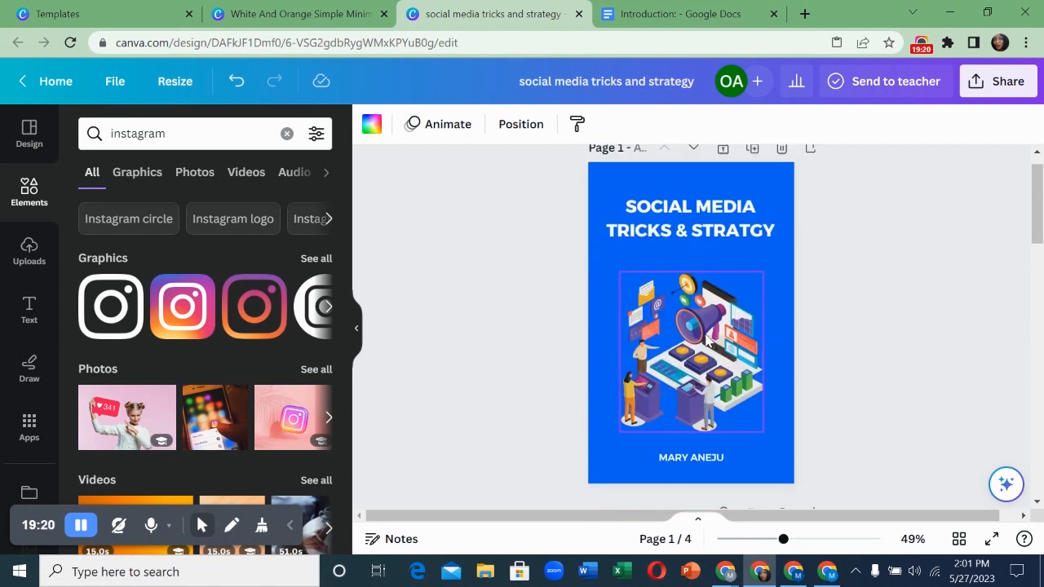
scroll(707, 339, down, 10)
scroll(707, 337, up, 3)
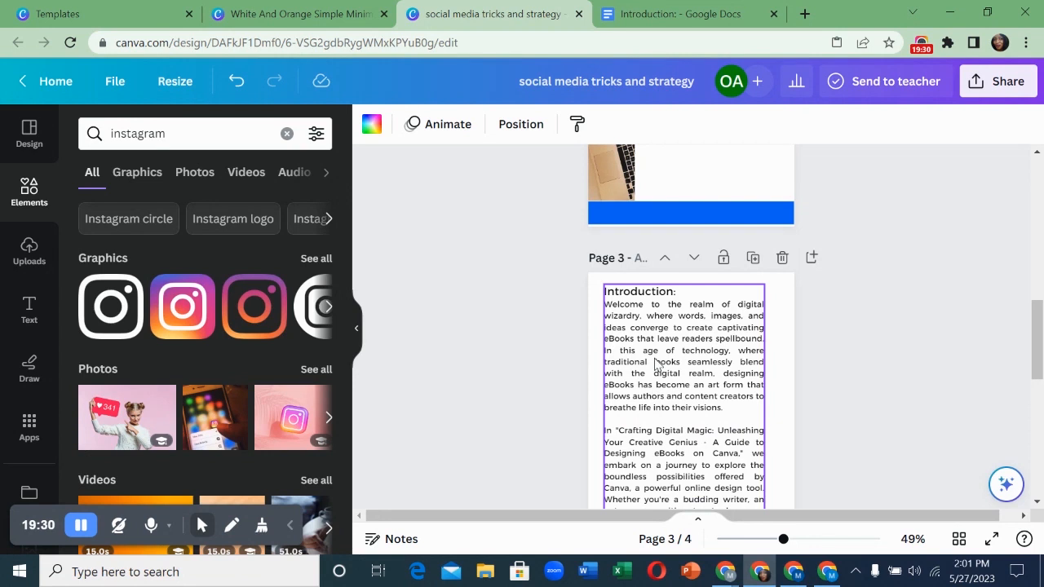
scroll(659, 368, down, 1)
scroll(656, 367, up, 1)
scroll(657, 365, down, 1)
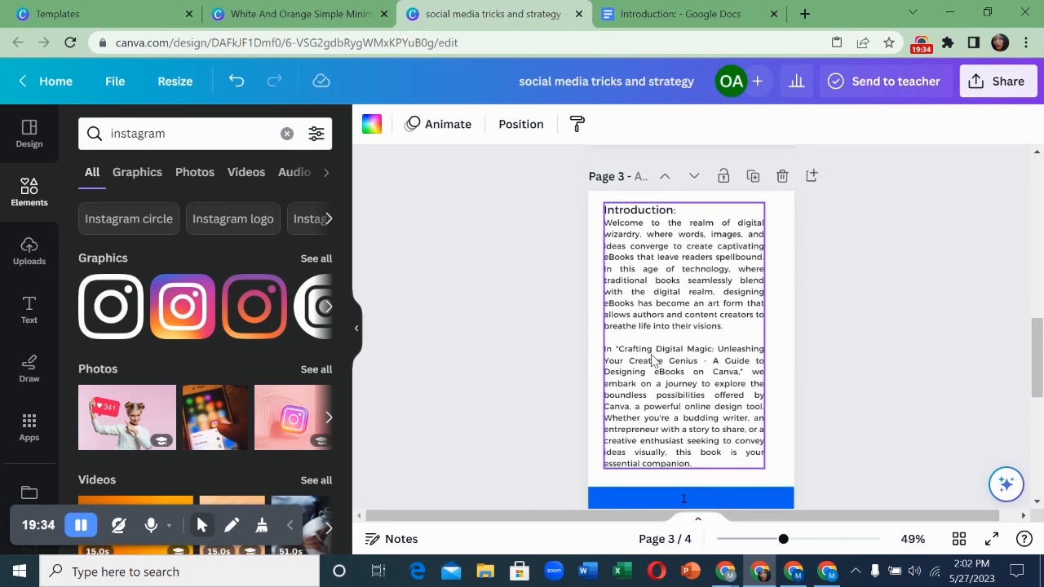
scroll(653, 362, down, 3)
scroll(652, 361, down, 3)
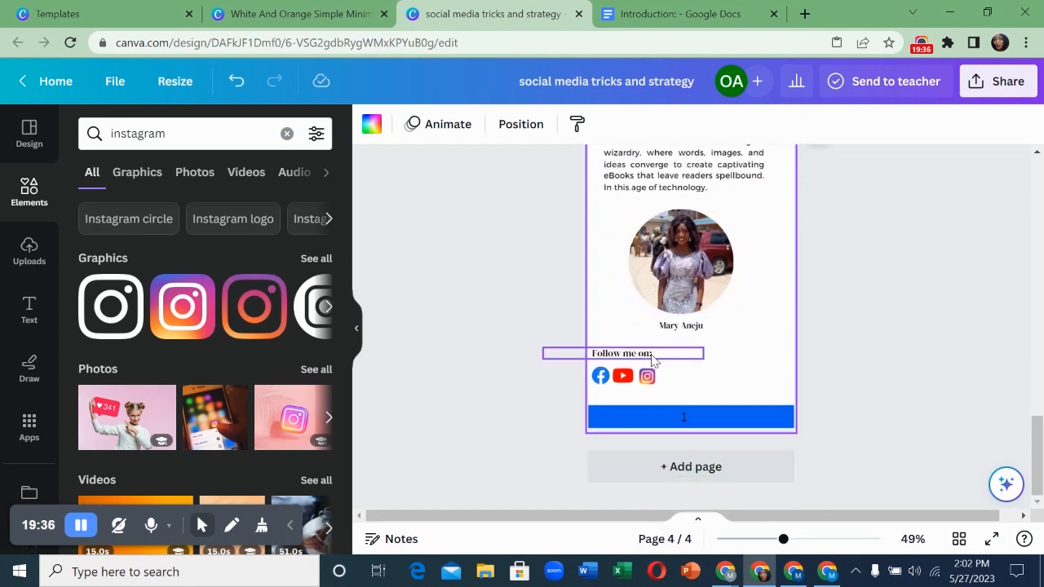
scroll(798, 300, up, 2)
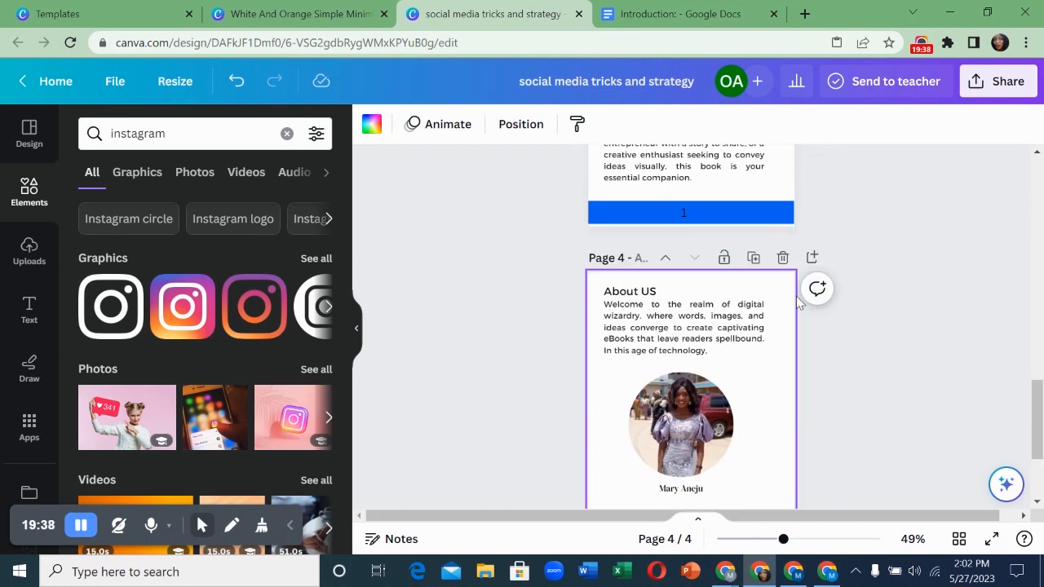
scroll(798, 301, up, 2)
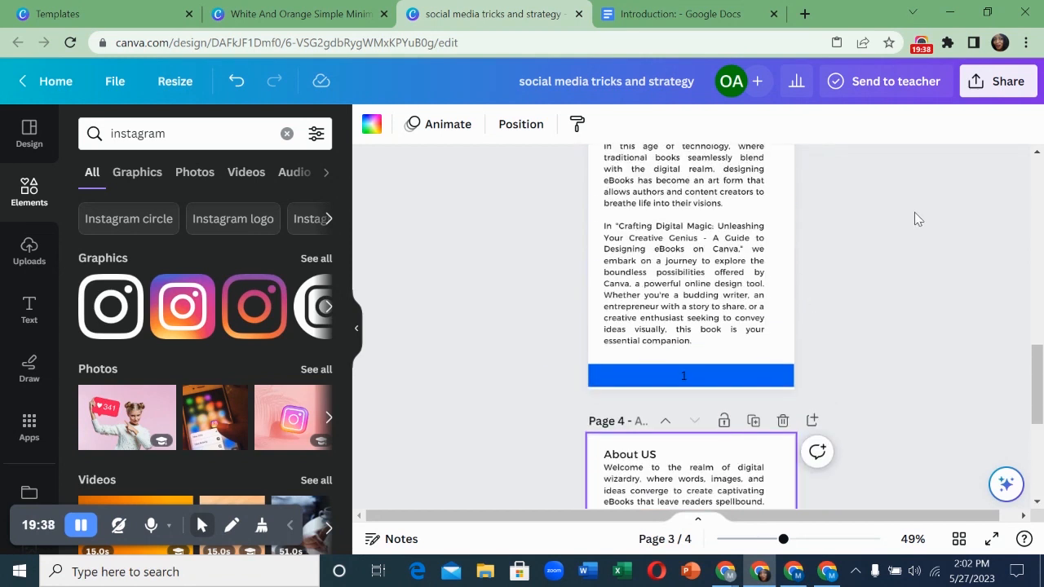
- Download all four ebook pages as a PDF Print file, then close the share panel
click(991, 83)
scroll(921, 183, down, 2)
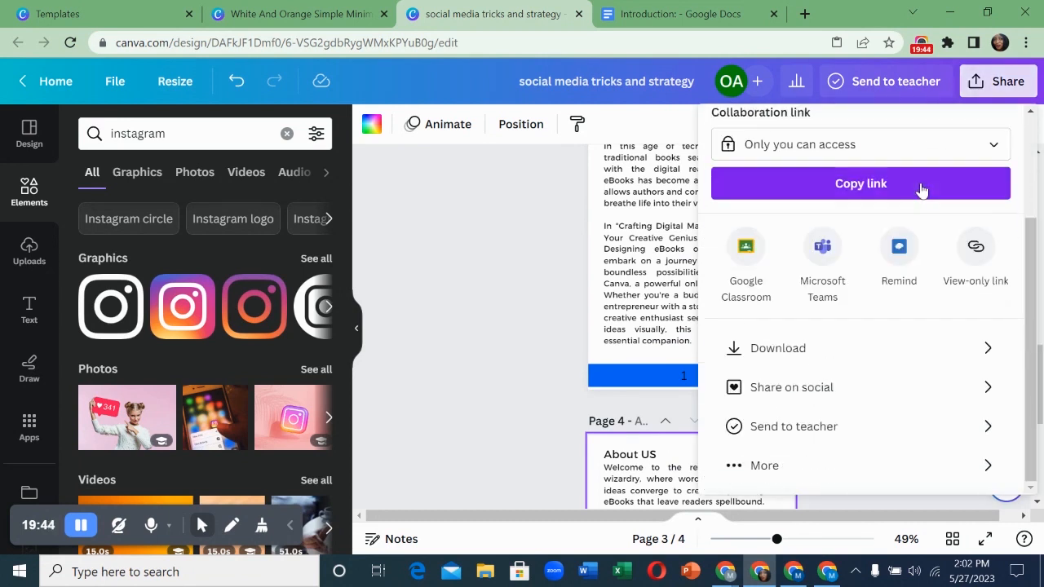
click(871, 359)
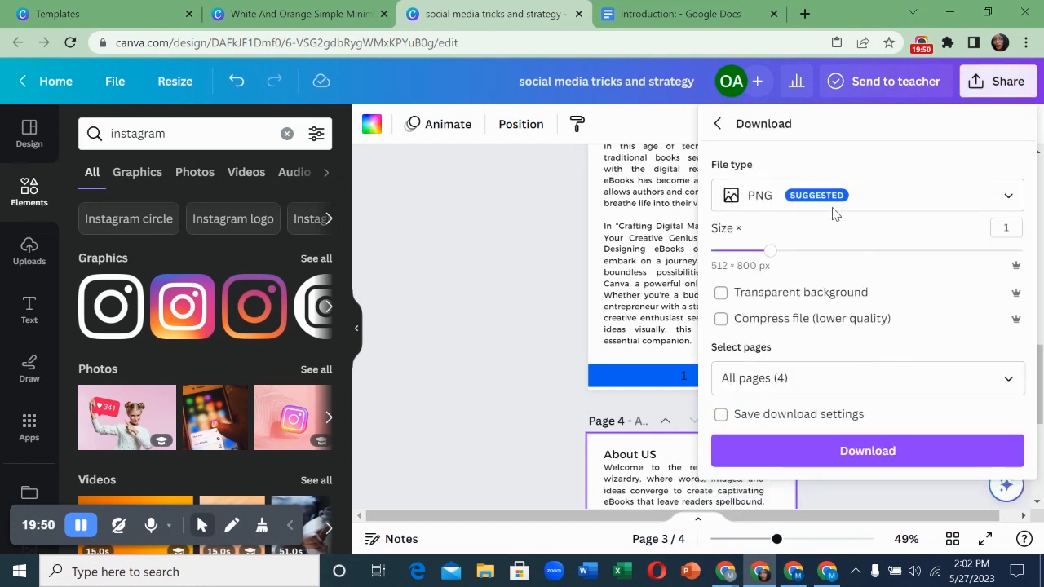
click(759, 204)
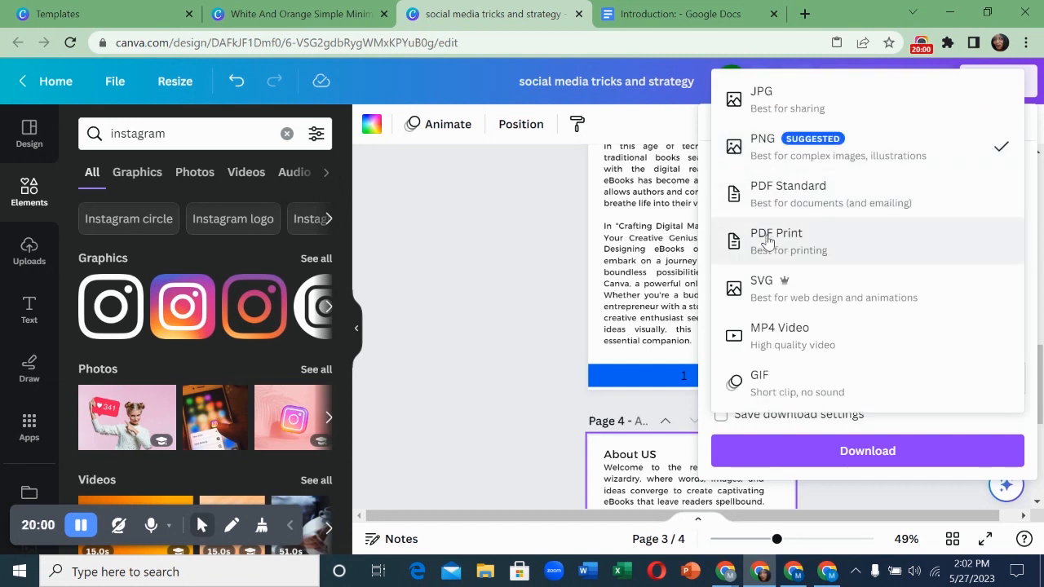
click(767, 242)
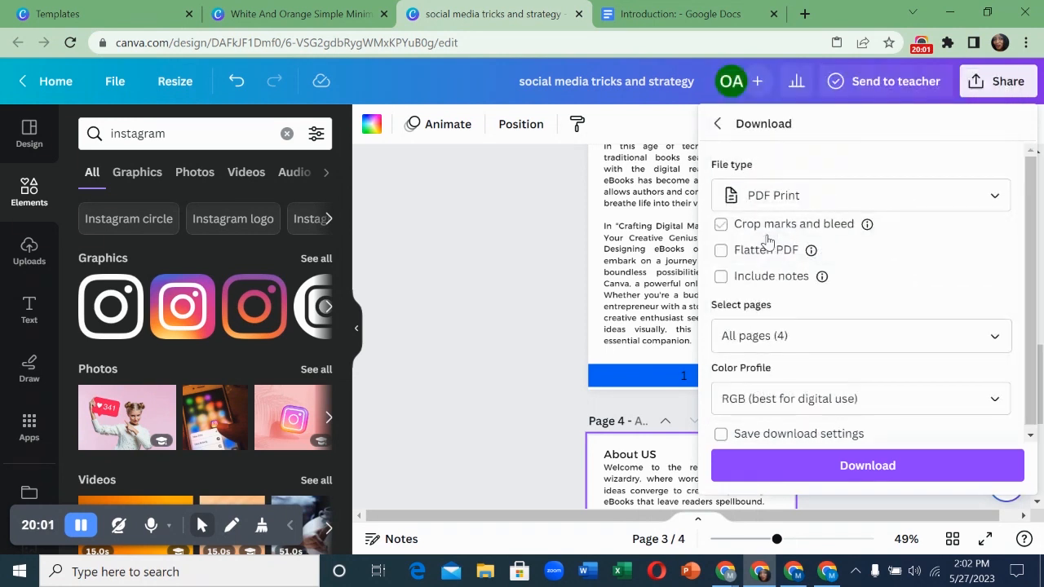
click(844, 475)
click(691, 129)
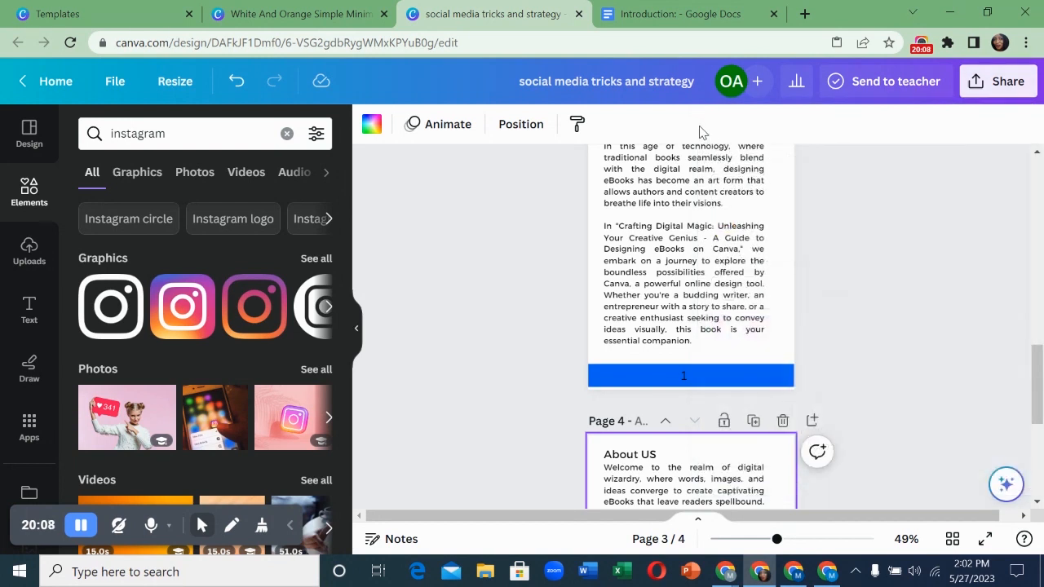
scroll(726, 228, up, 5)
scroll(726, 229, up, 5)
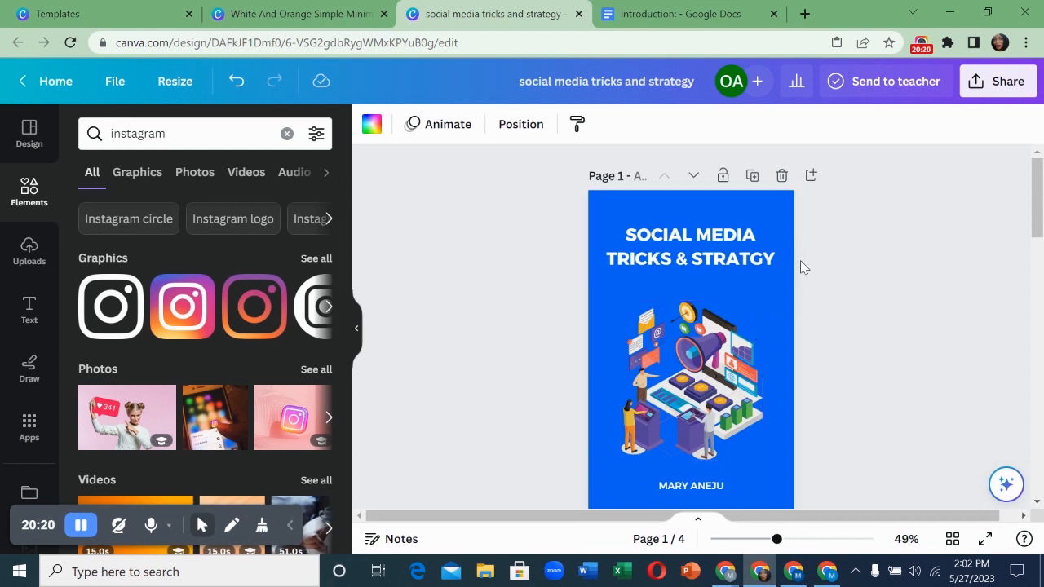
click(978, 97)
scroll(881, 240, down, 2)
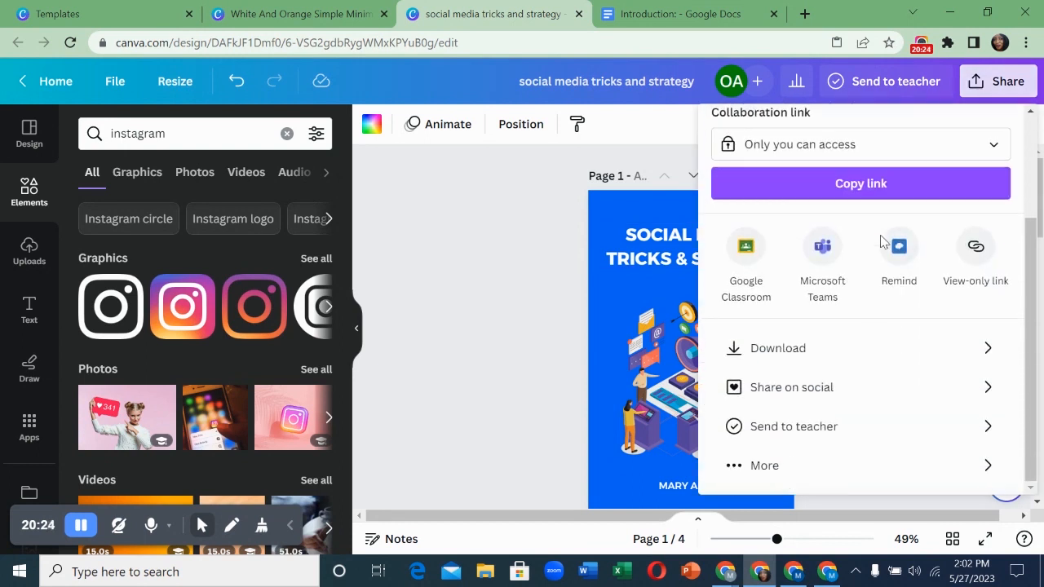
click(826, 356)
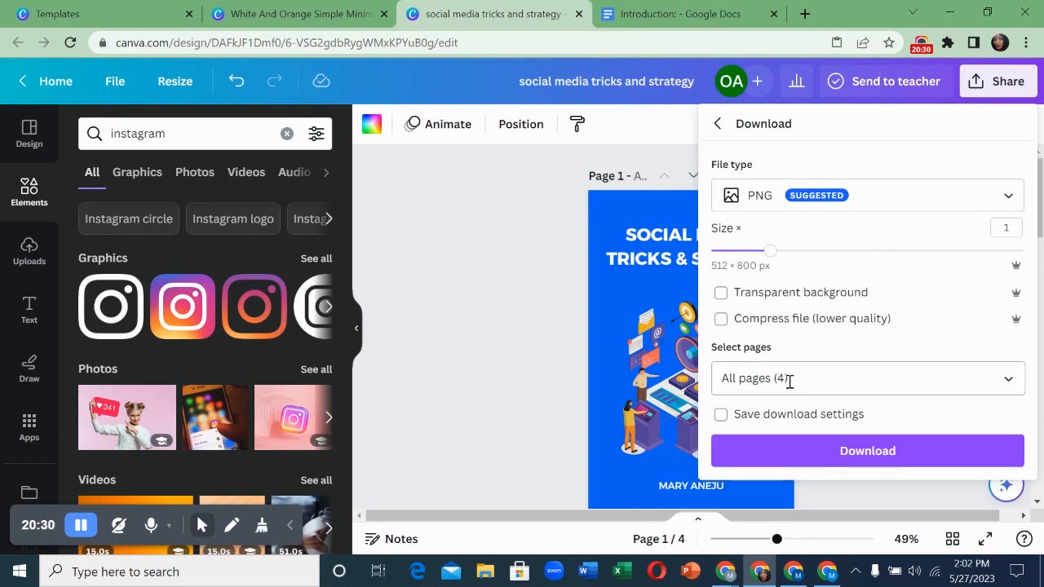
click(992, 383)
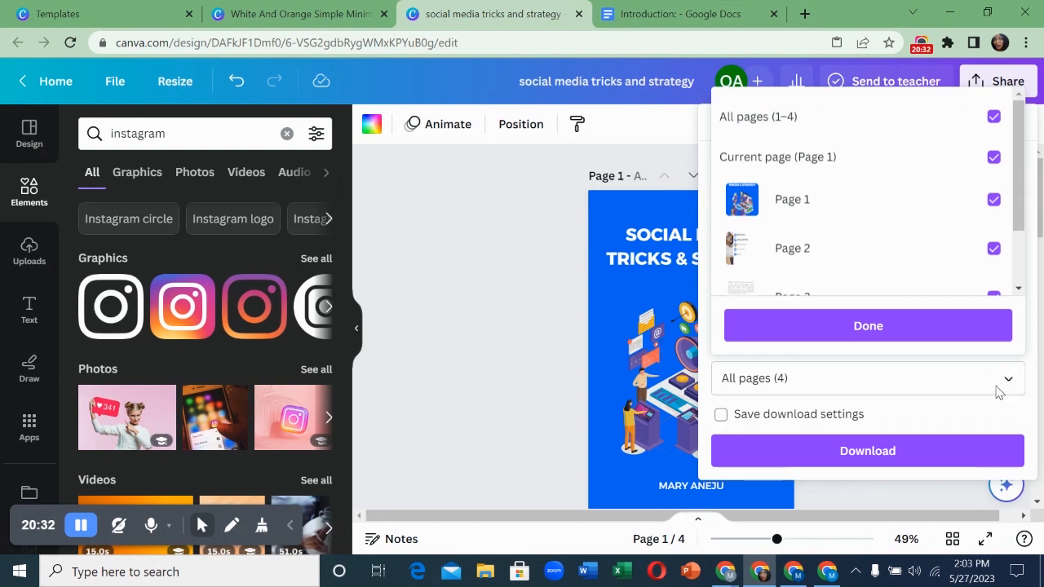
click(993, 157)
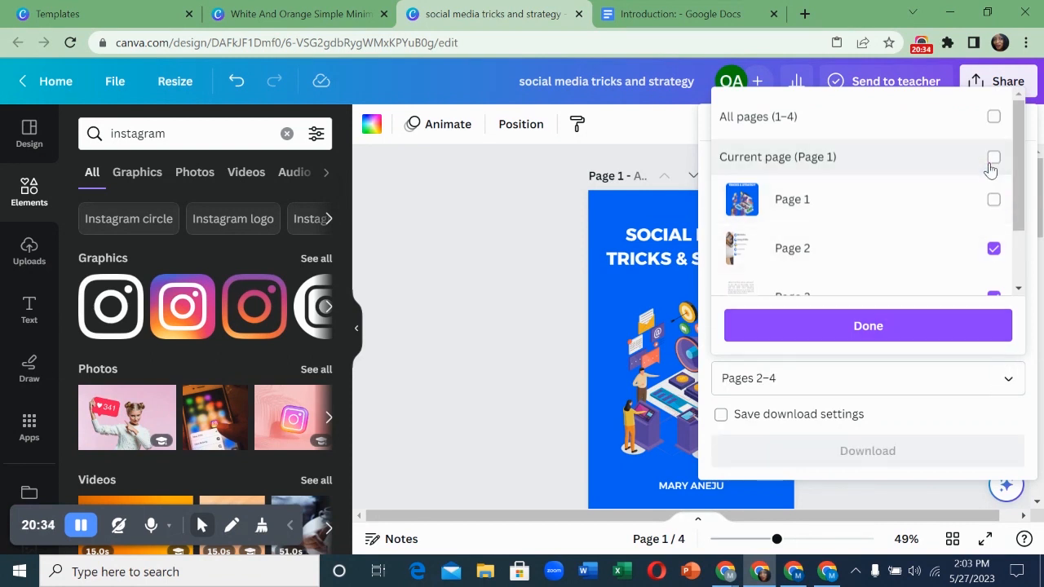
click(992, 202)
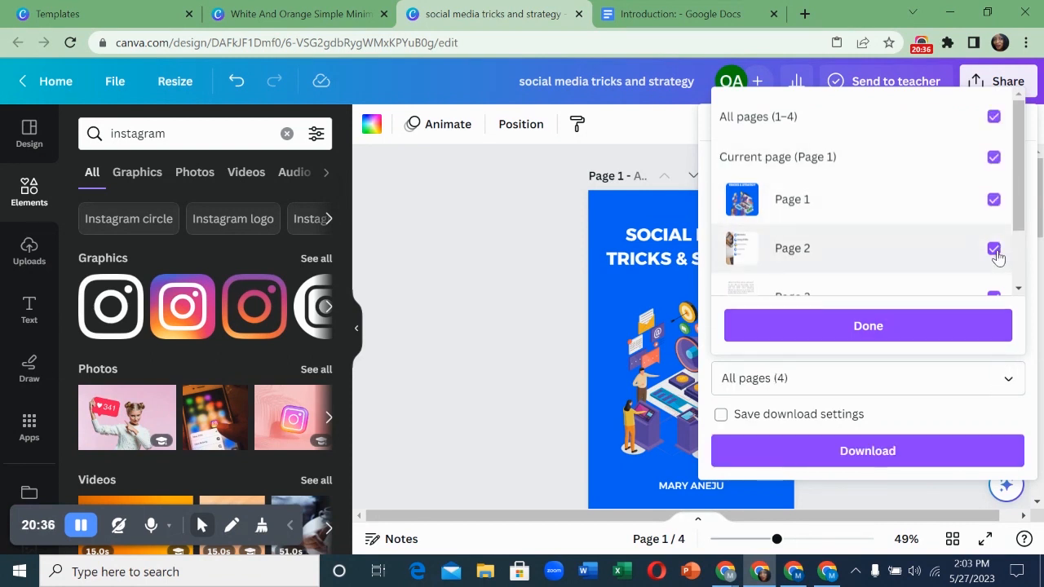
click(994, 250)
scroll(990, 249, down, 1)
click(993, 215)
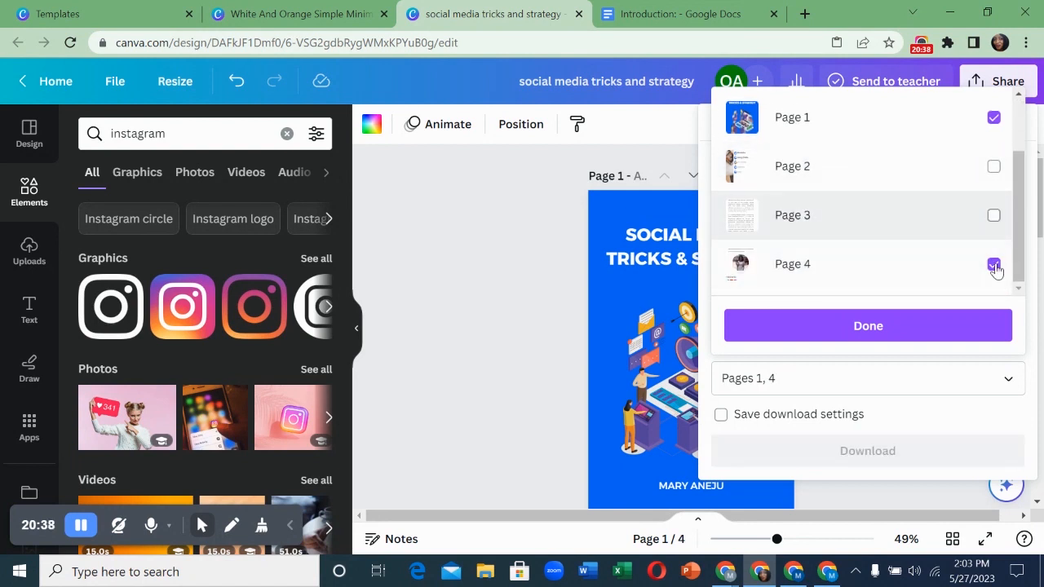
click(993, 265)
scroll(945, 252, up, 2)
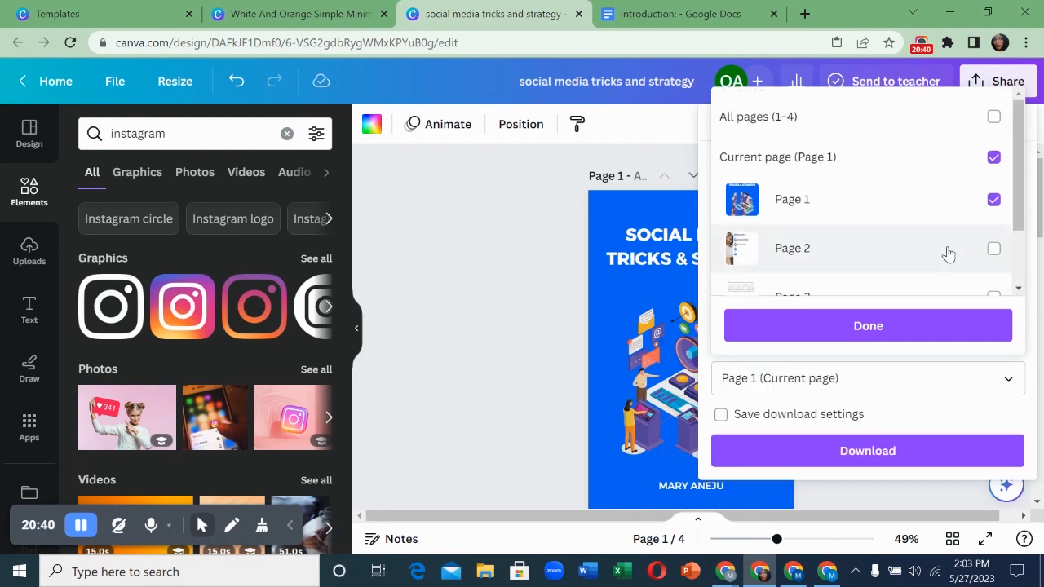
scroll(948, 253, down, 2)
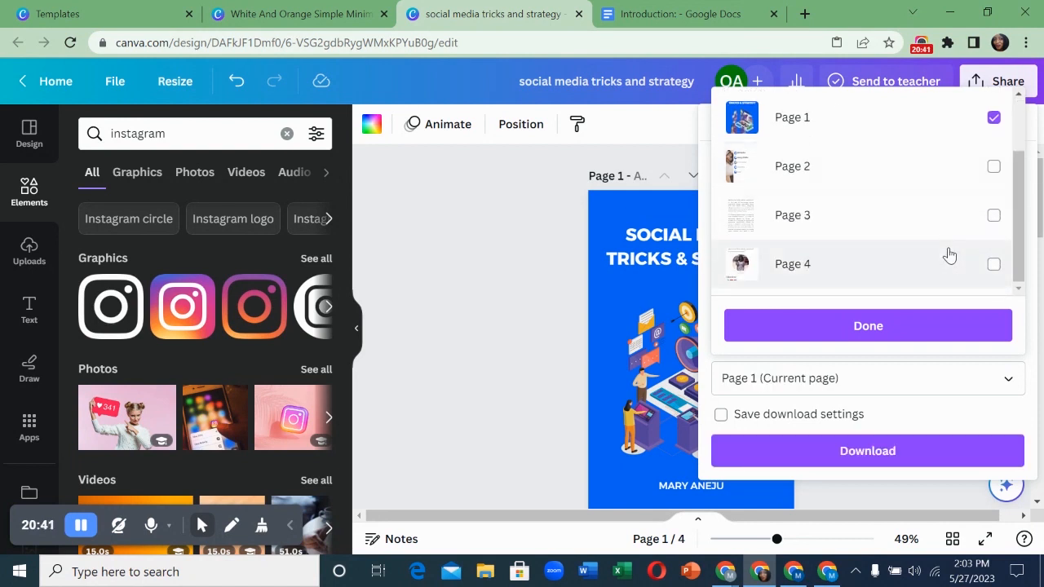
click(932, 326)
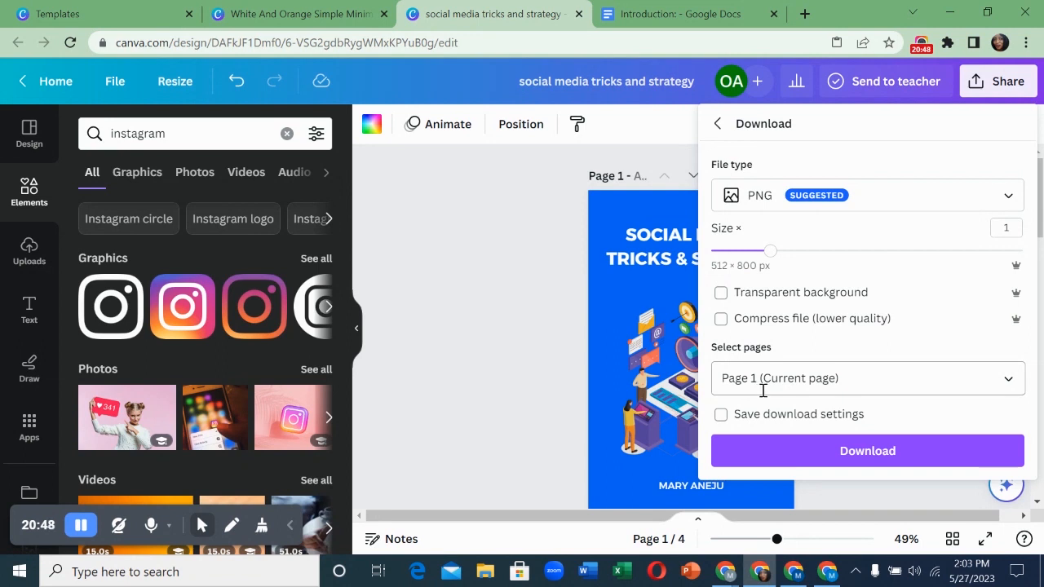
click(766, 215)
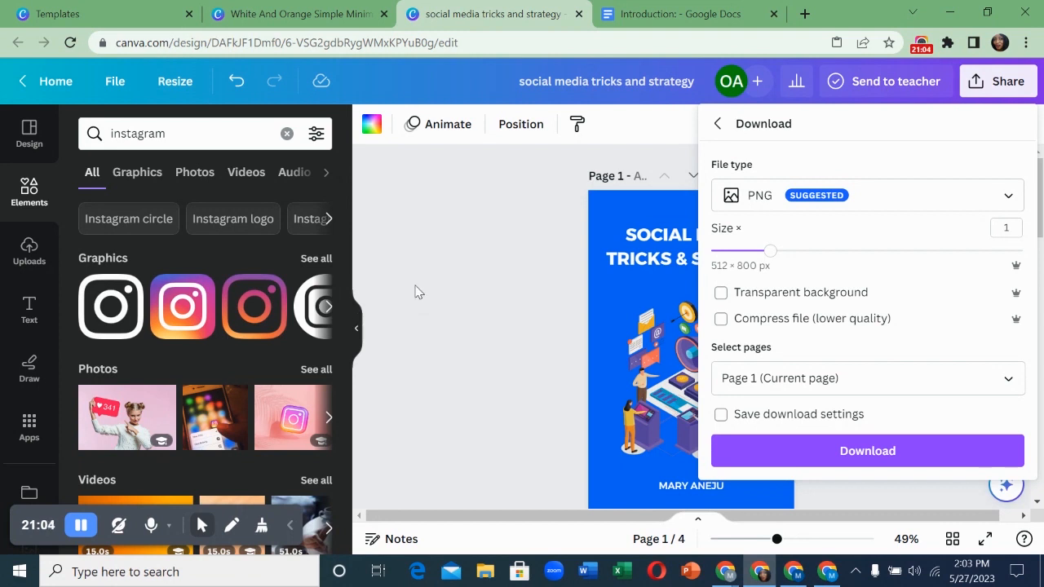
click(717, 124)
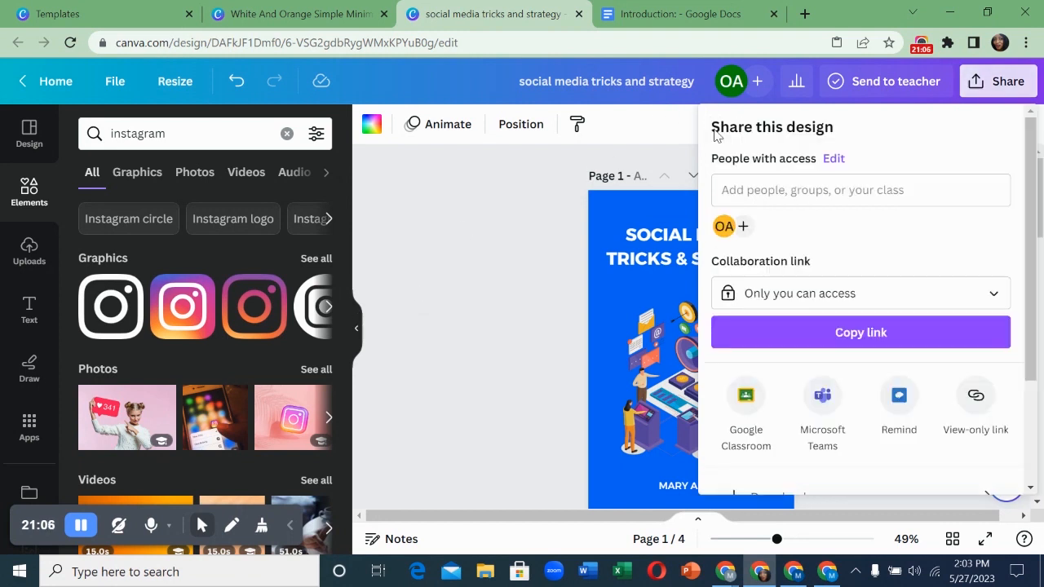
click(680, 136)
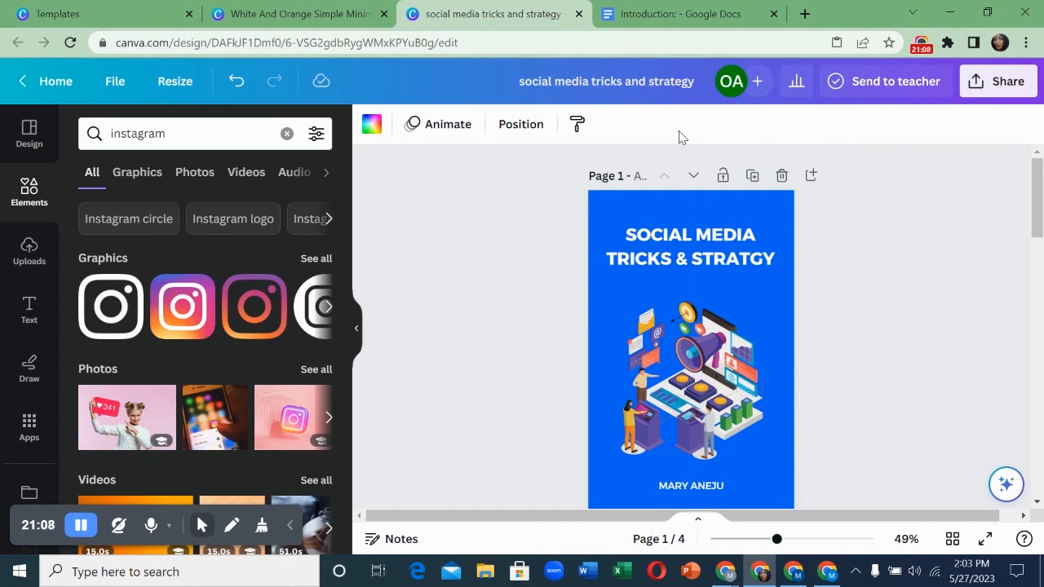